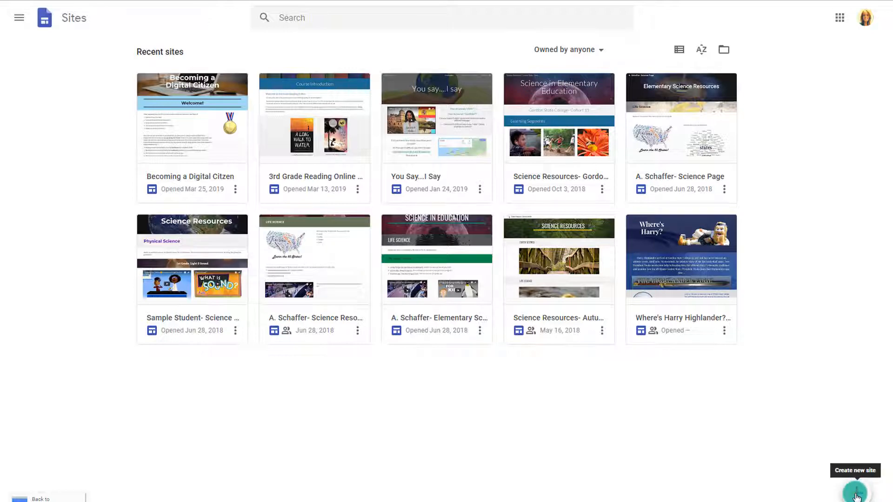
- Create a new blank site and show its available themes
left_click(857, 497)
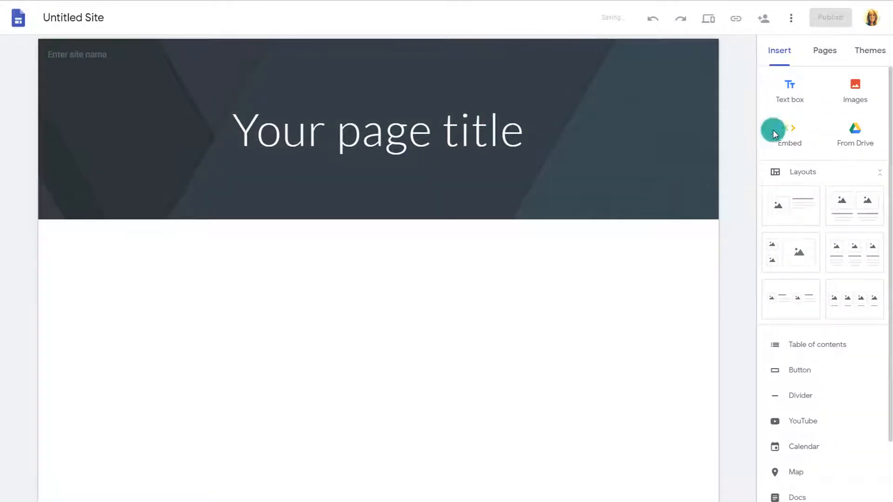
left_click(872, 52)
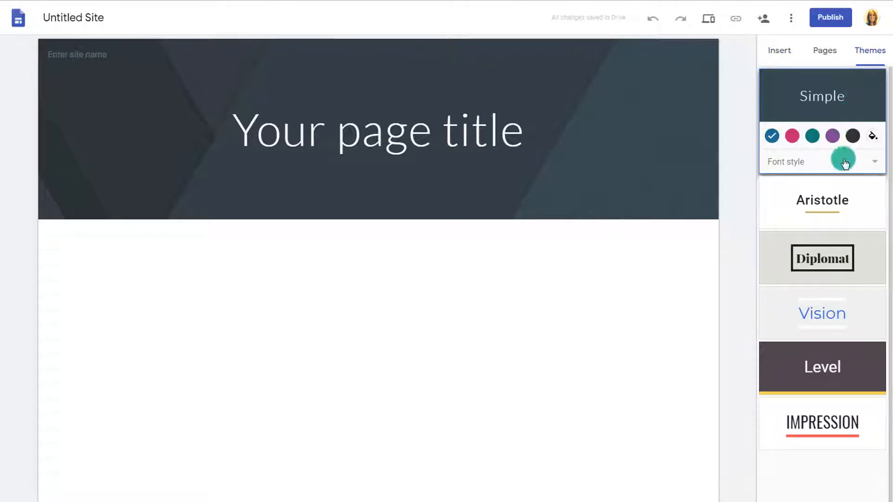
- Try the Aristotle, Vision, Diplomat, Level and Impression themes on the new site
left_click(833, 201)
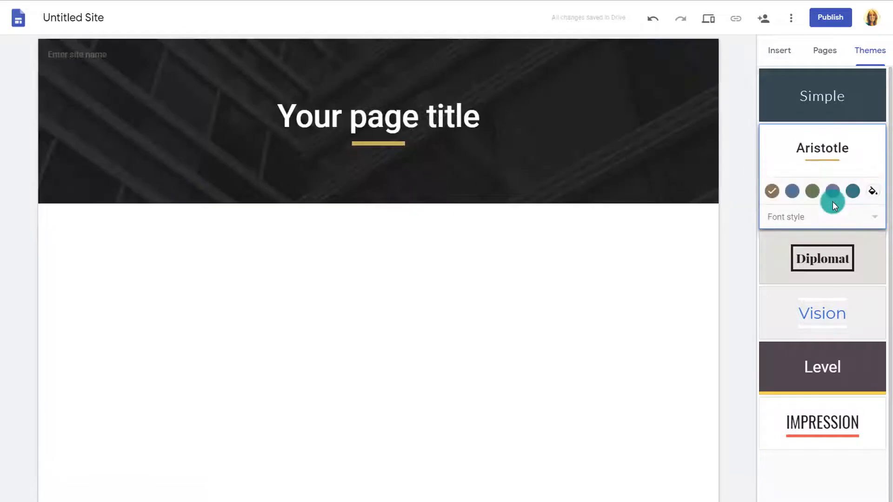
left_click(819, 318)
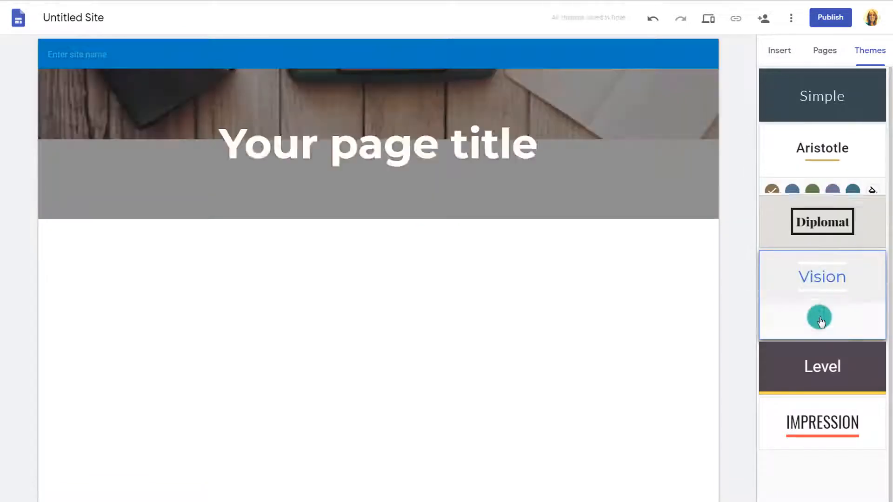
left_click(827, 215)
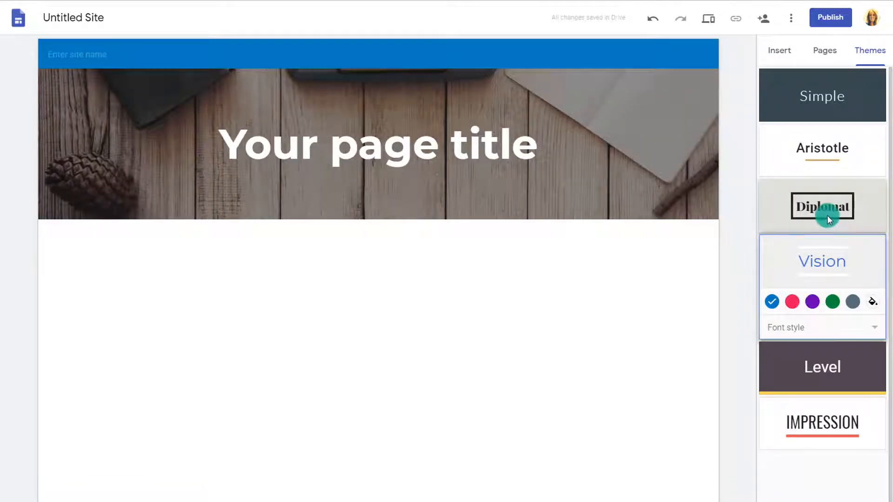
left_click(808, 378)
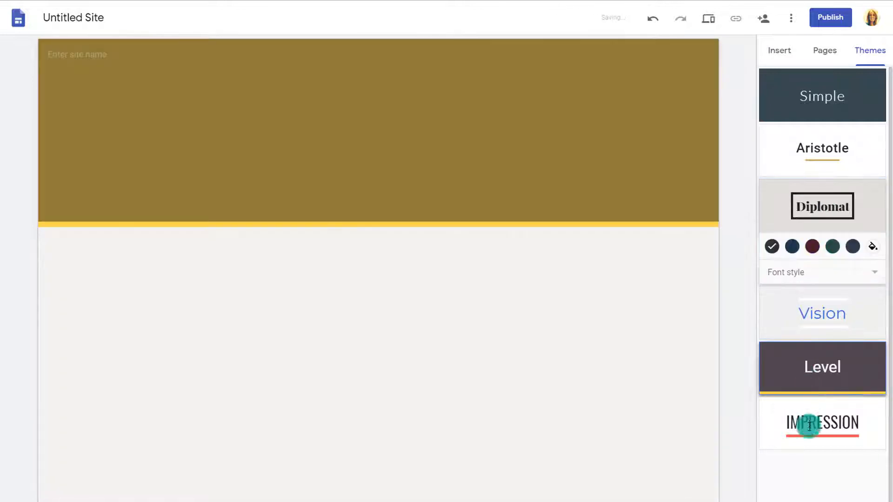
left_click(811, 436)
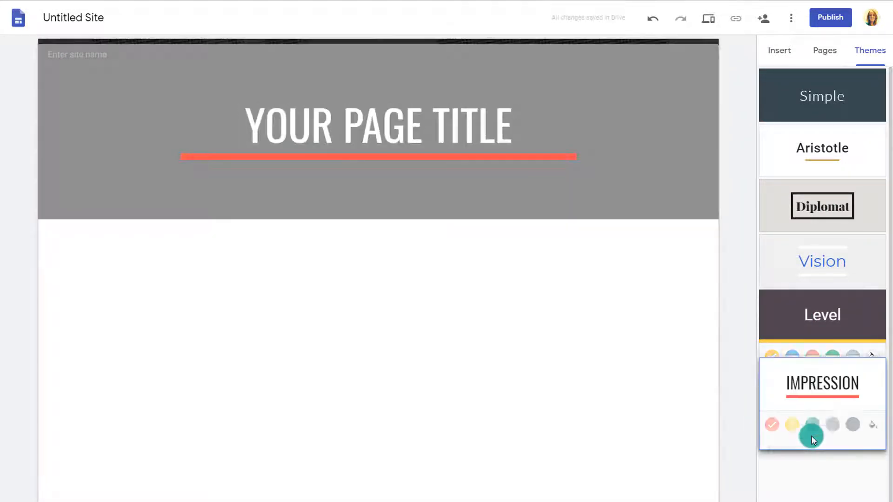
- Apply the Level theme to the site in its blue color
left_click(818, 333)
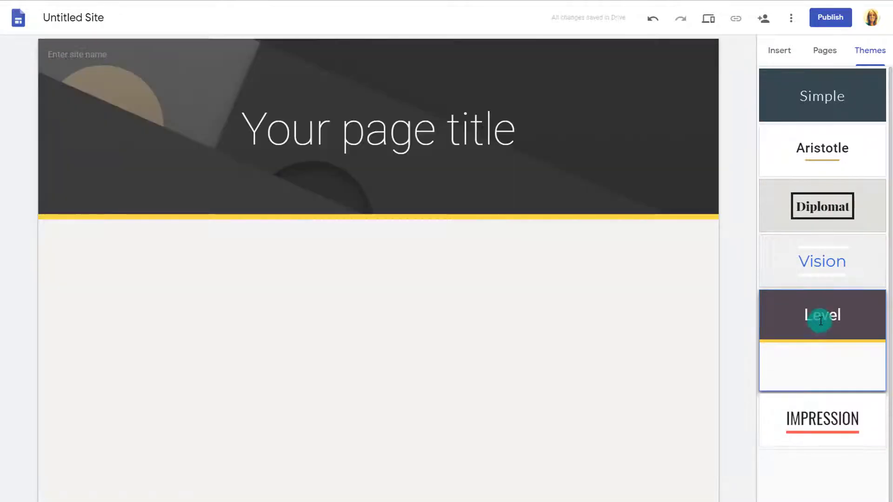
left_click(811, 359)
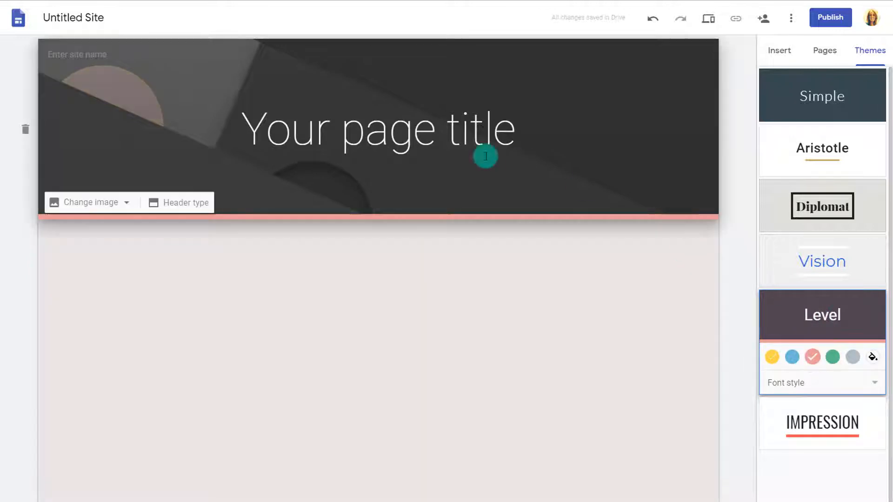
left_click(792, 357)
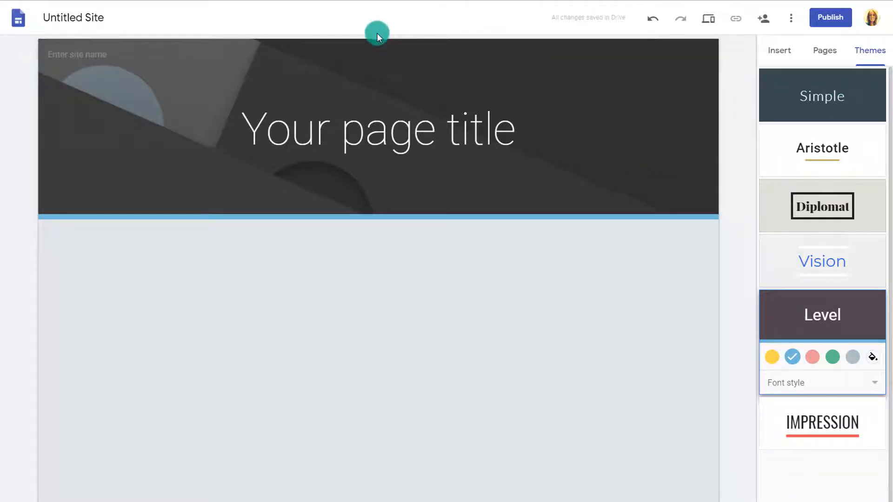
- Replace the placeholder page title in the header with "Summer Vacation"
left_click(372, 119)
left_click(370, 125)
type("S")
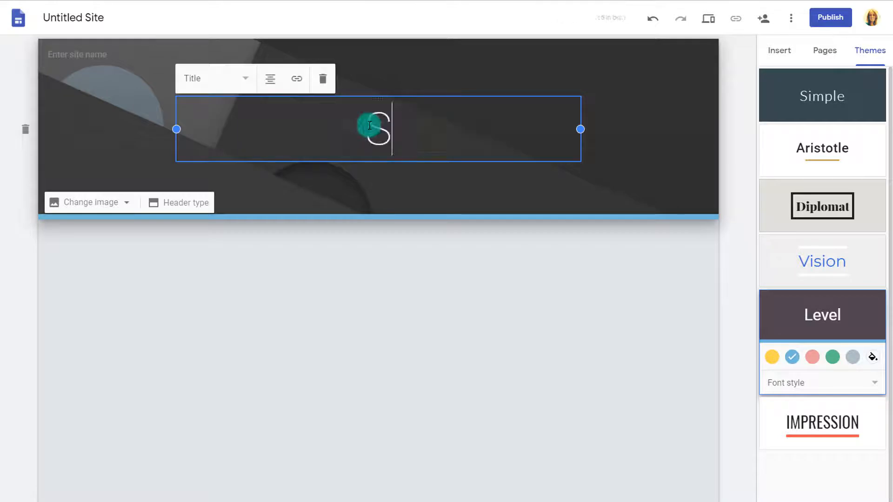
type("ummer Vacation")
left_click(392, 347)
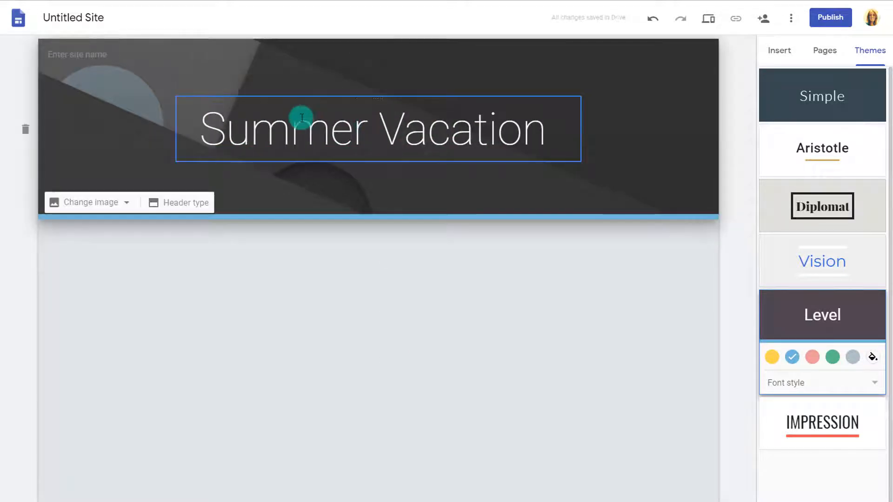
- Name the site file "Summer Vacation" and fill in the same name as the site name in the header
left_click(68, 17)
type("Summer Vac")
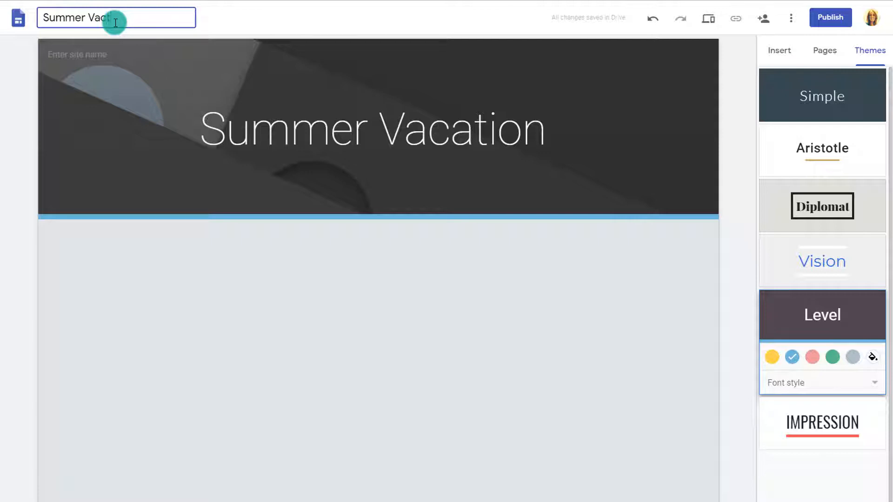
type("ation")
left_click(69, 49)
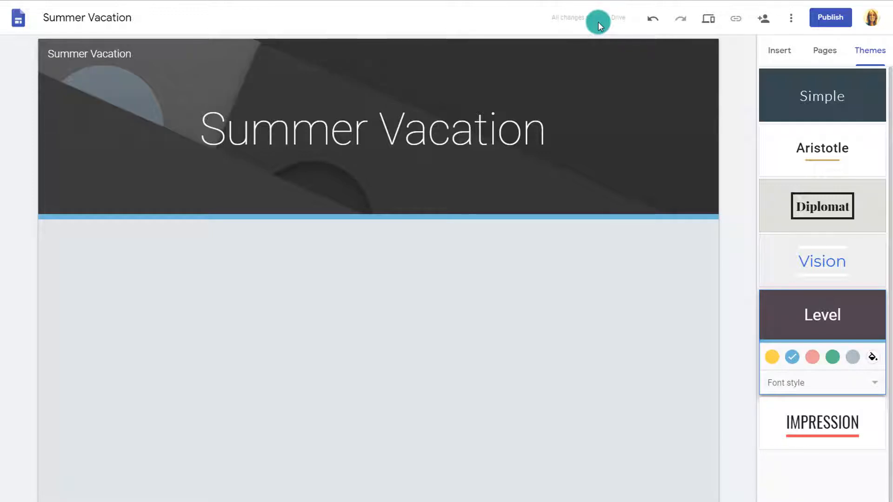
- Publish the site to the web with the address ending "summervacationwebquestgsc"
left_click(837, 21)
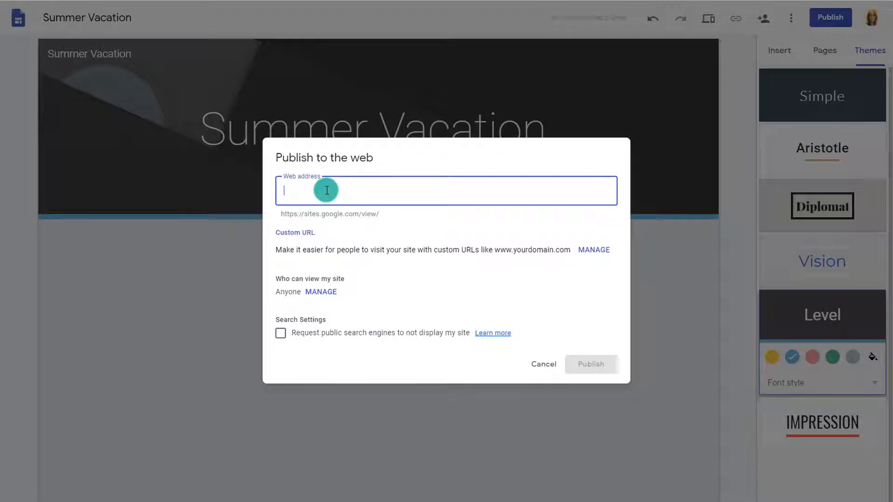
type("summervacationwebquestgsc")
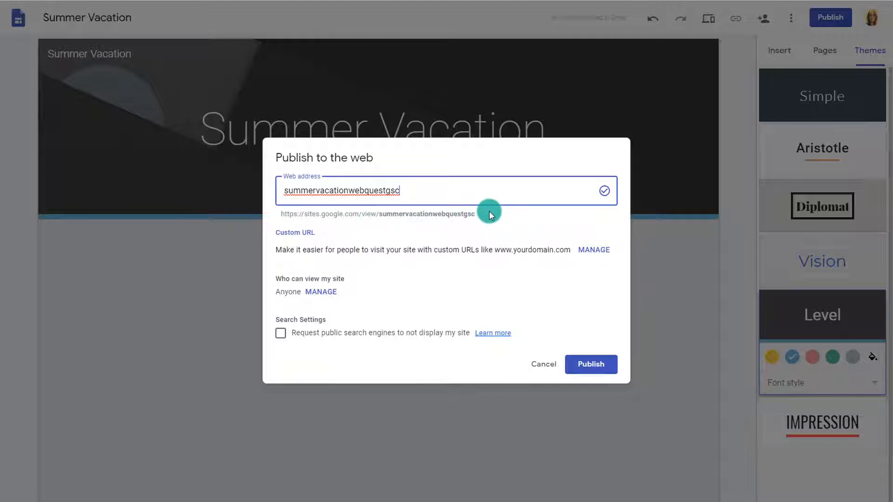
left_click_drag(415, 180, 393, 190)
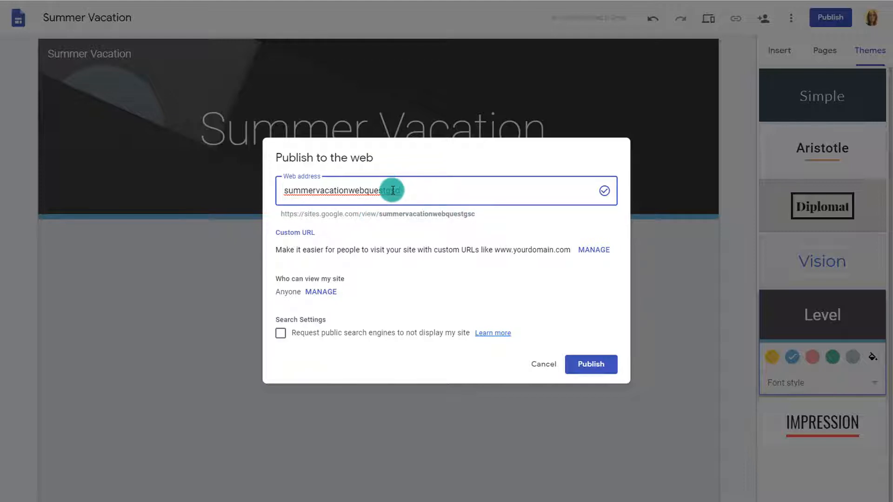
left_click(393, 190)
left_click(581, 362)
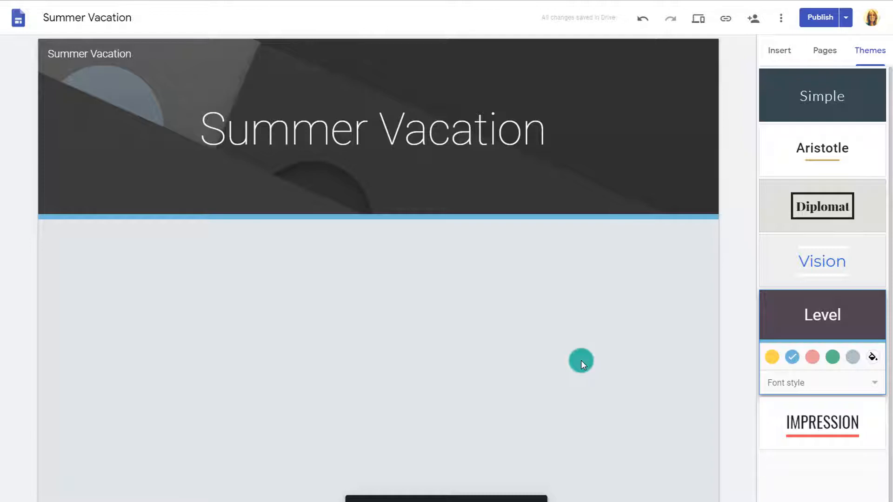
- Rename the Home page to "Introduction" in its page properties
mouse_move(462, 162)
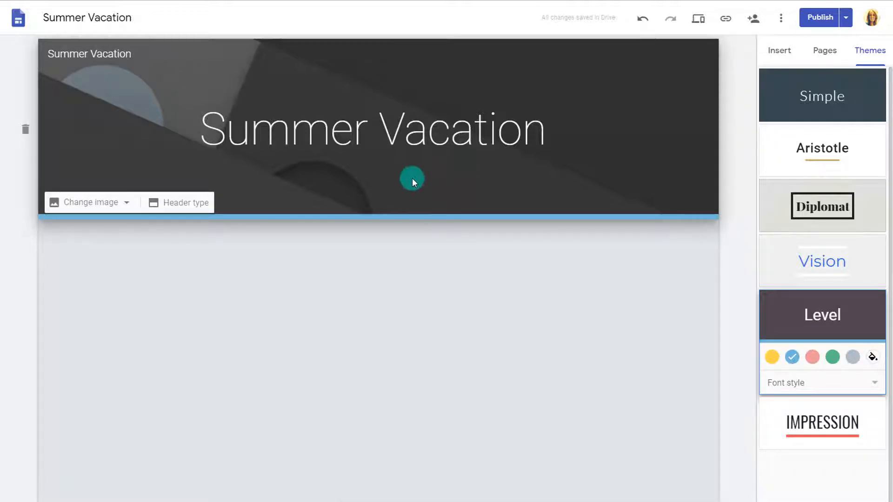
left_click(828, 55)
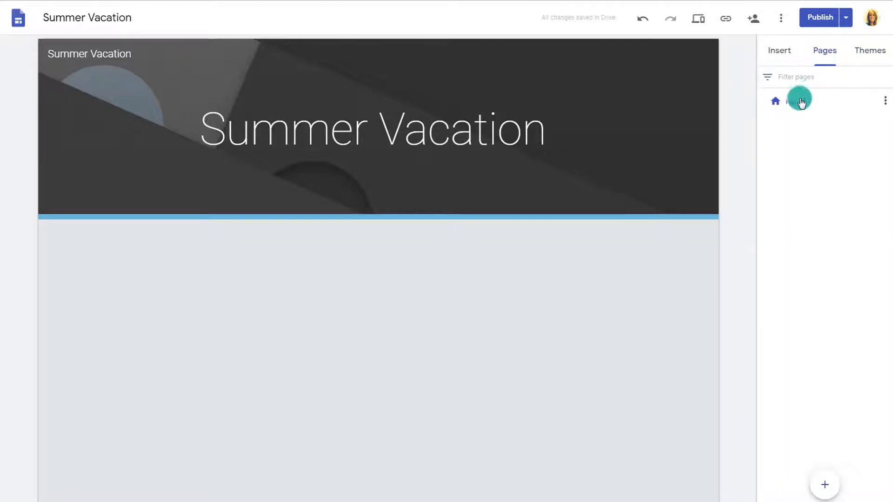
left_click(886, 101)
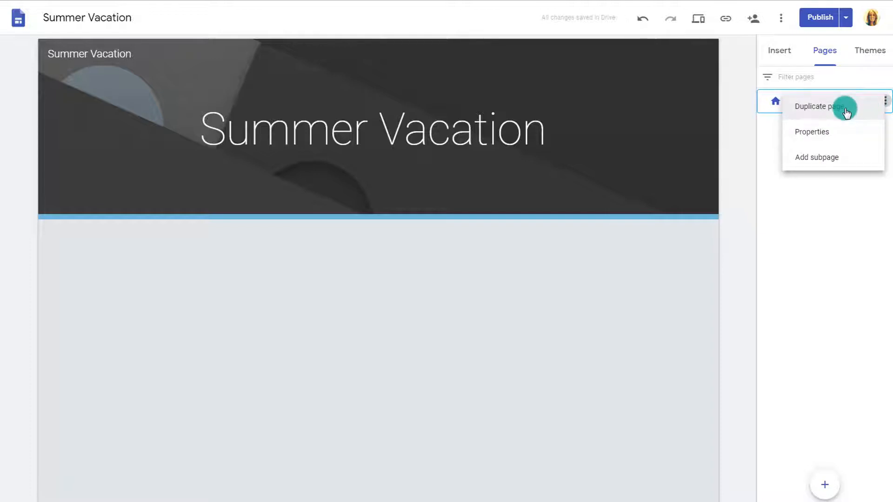
left_click(816, 135)
left_click_drag(652, 140, 588, 148)
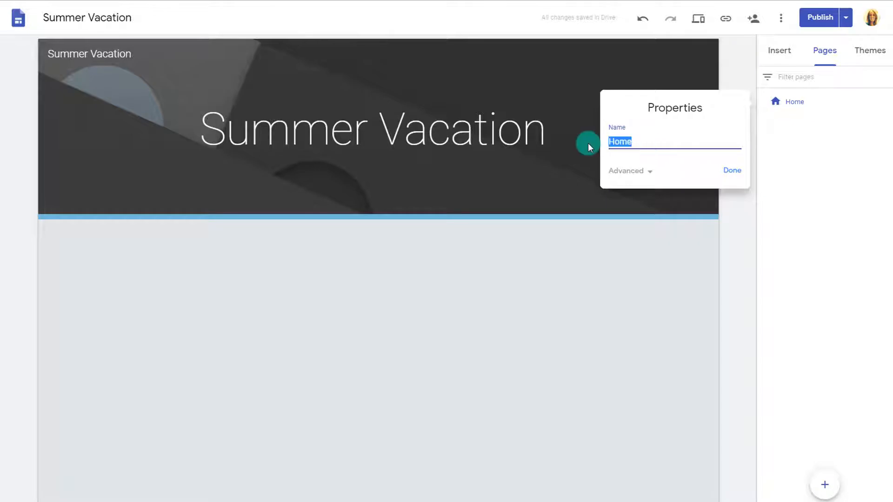
type("Introdcut")
key("BackSpace")
key("BackSpace")
type("ucti")
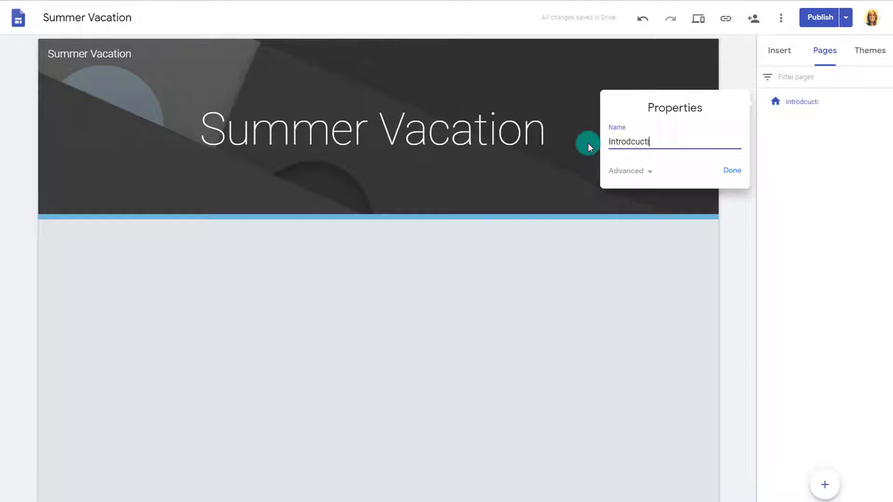
key("BackSpace")
key("BackSpace")
key("BackSpace")
key("BackSpace")
type("uction")
left_click(733, 171)
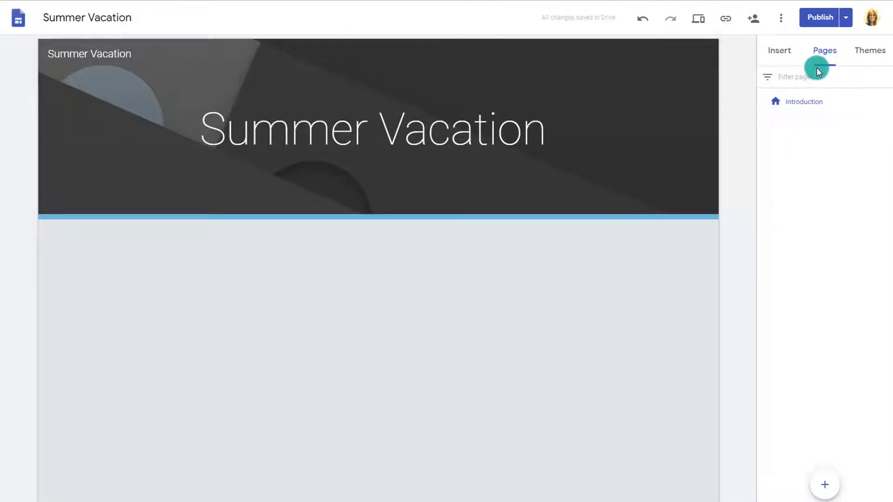
left_click(825, 54)
mouse_move(794, 100)
left_click(882, 105)
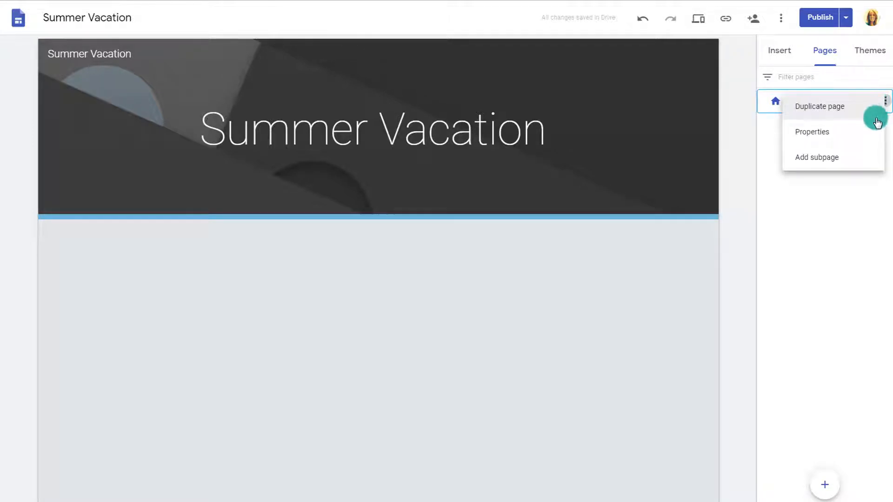
left_click(858, 157)
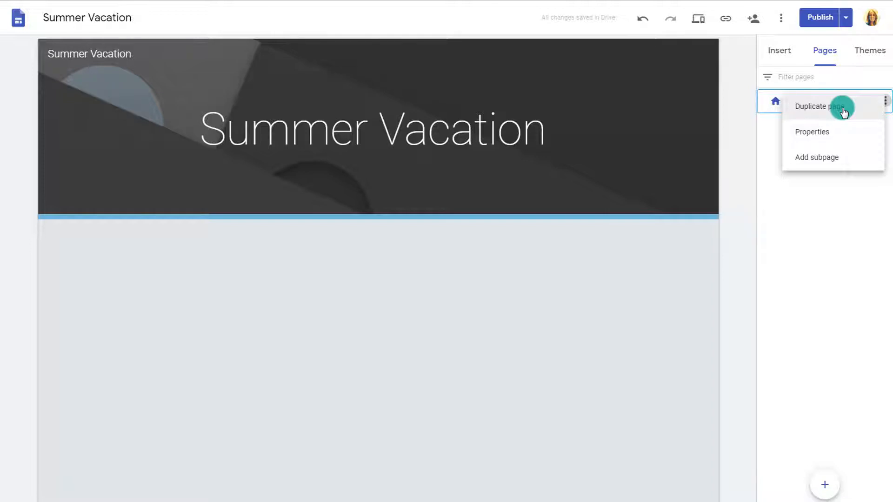
left_click(832, 201)
mouse_move(782, 116)
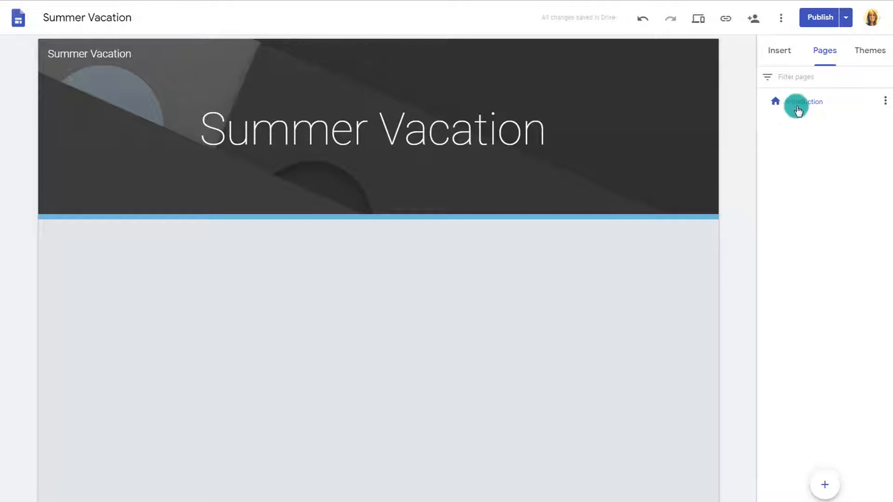
- Start adding a new page to the site
left_click(829, 488)
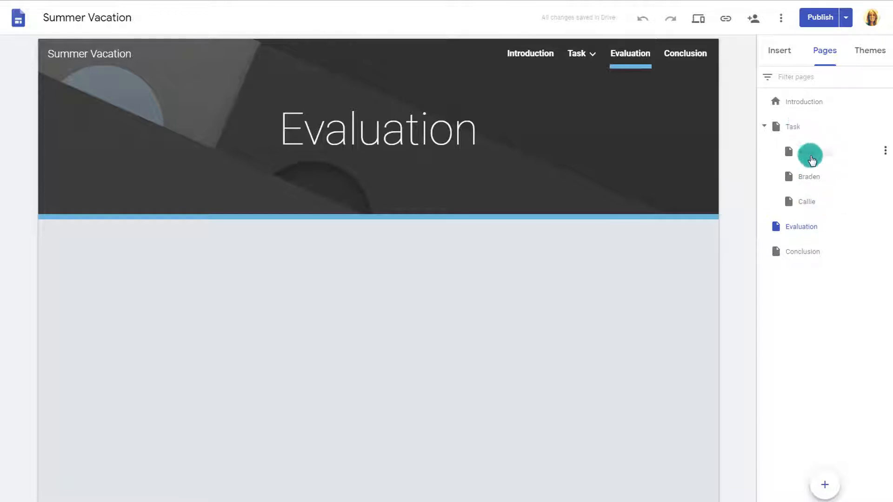
- View the first subpage under Task and return to the Introduction page
left_click(809, 156)
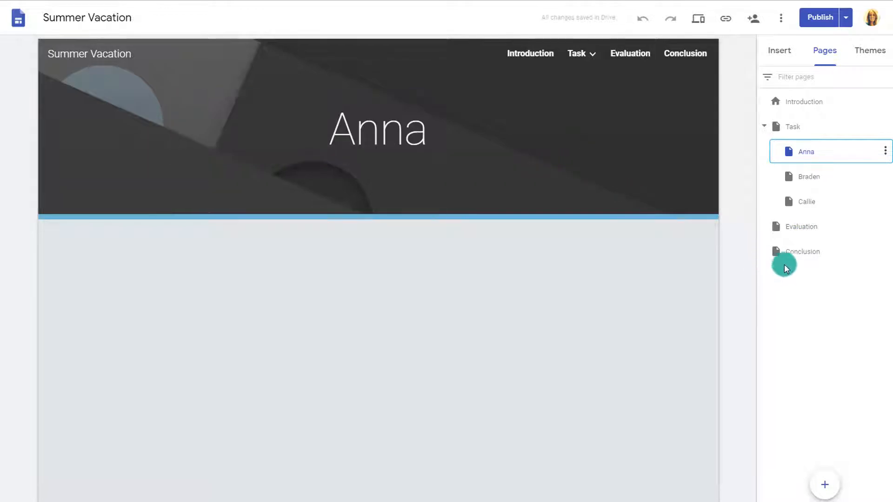
mouse_move(792, 255)
left_mouse_down()
mouse_move(793, 221)
mouse_move(784, 255)
left_mouse_up()
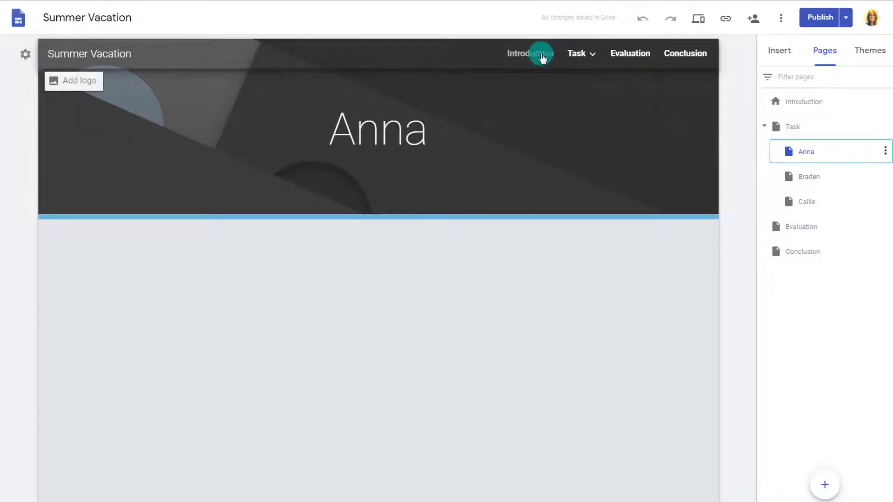
left_click(527, 54)
mouse_move(584, 59)
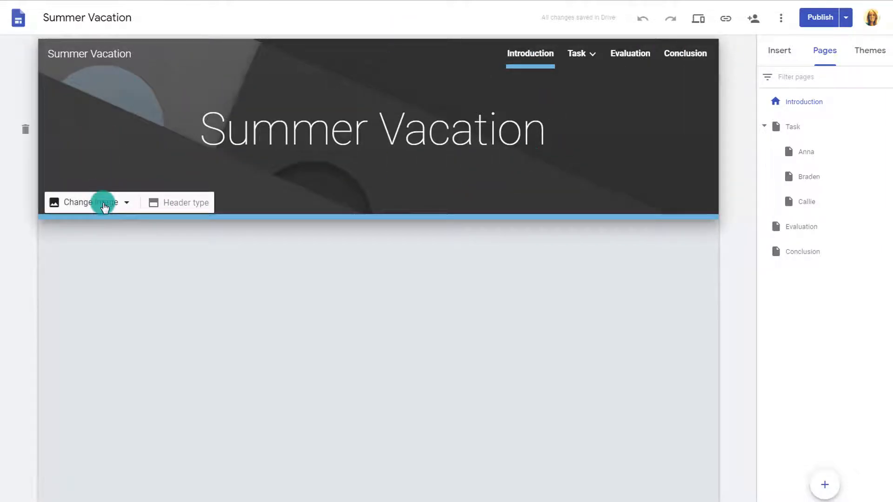
- Replace the header image with the second beach photo found by an image search for "beach"
left_click(104, 205)
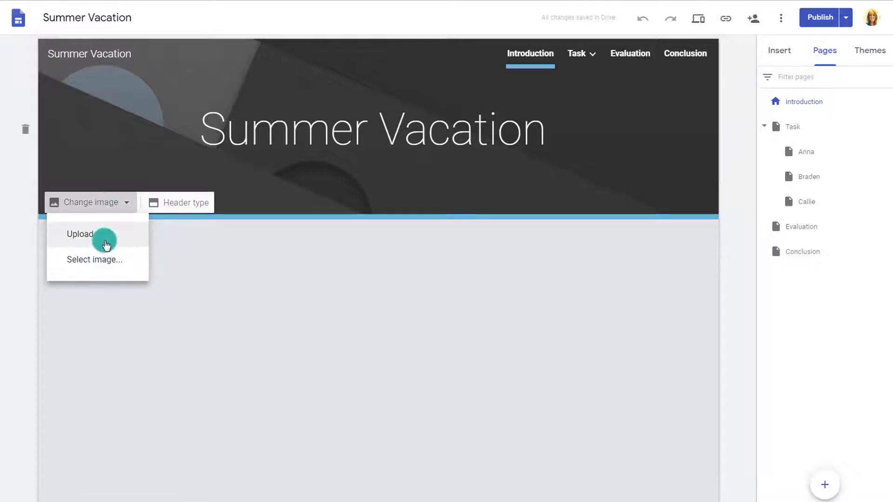
left_click(110, 264)
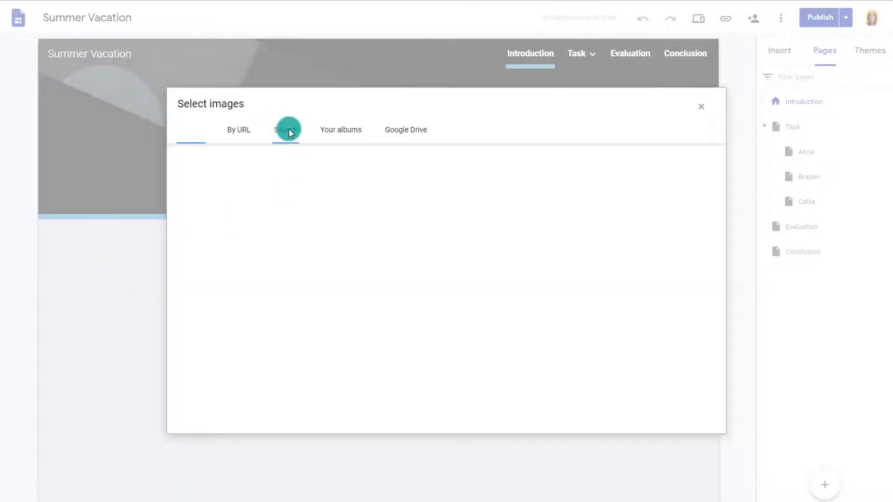
left_click(288, 130)
left_click(292, 165)
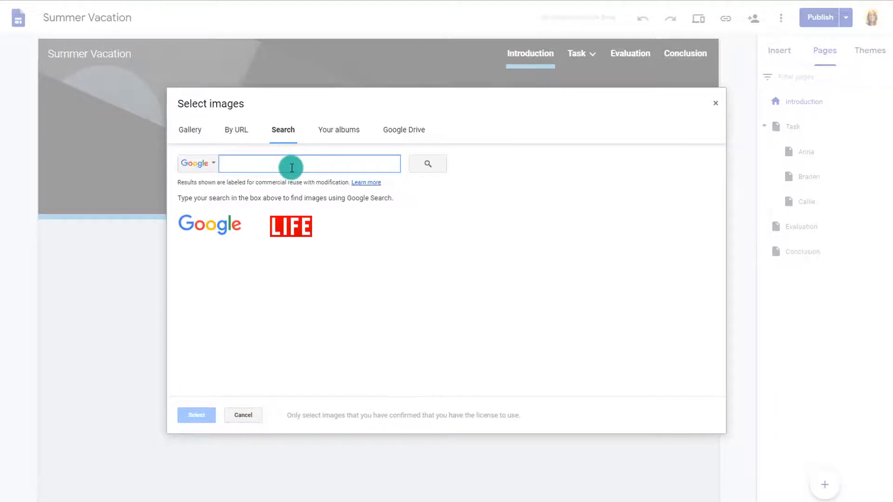
type("su")
type("bea")
key("Return")
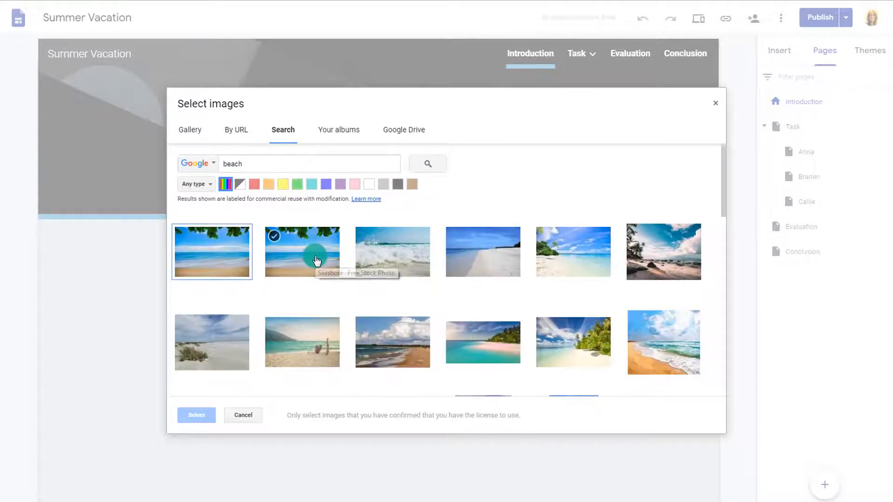
left_click(317, 261)
left_click(207, 417)
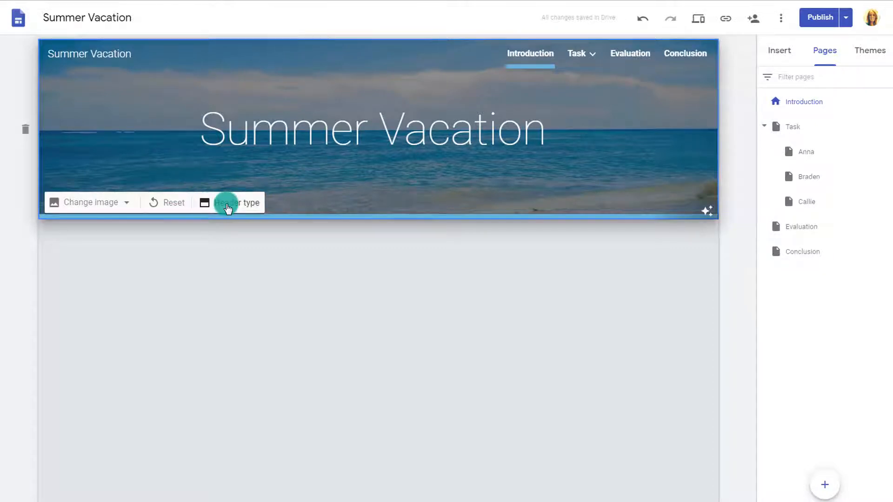
- Try the Title only, Large banner and Cover header types and return the header to Banner
left_click(226, 205)
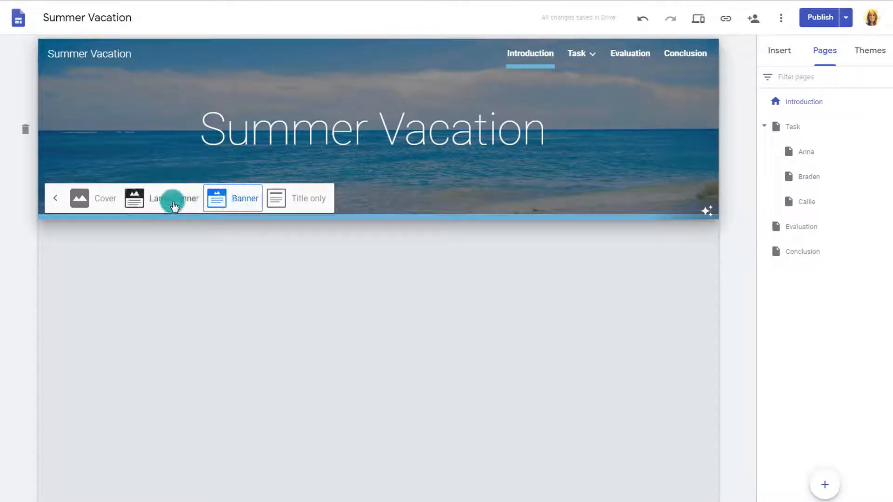
left_click(299, 200)
left_click(248, 121)
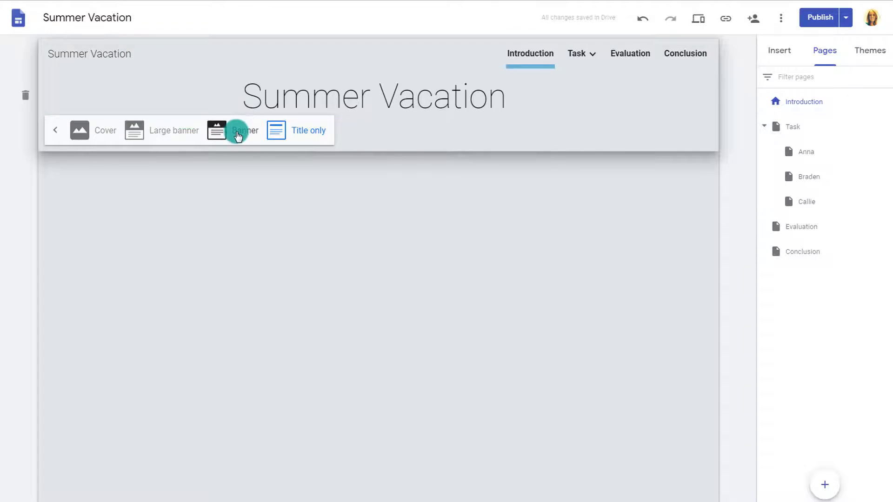
left_click(183, 197)
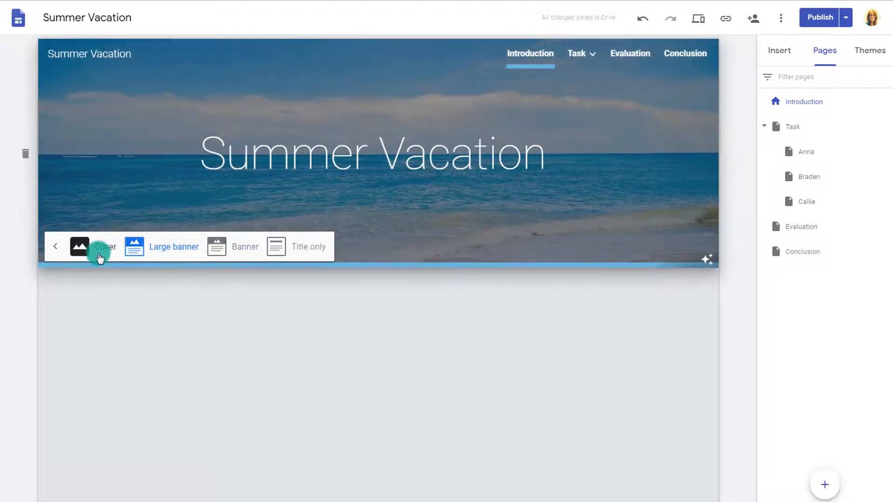
left_click(97, 253)
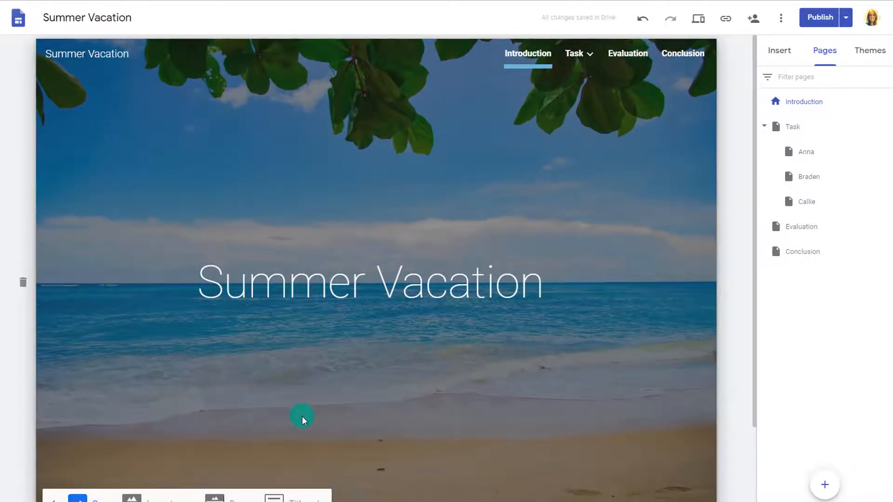
left_click(238, 499)
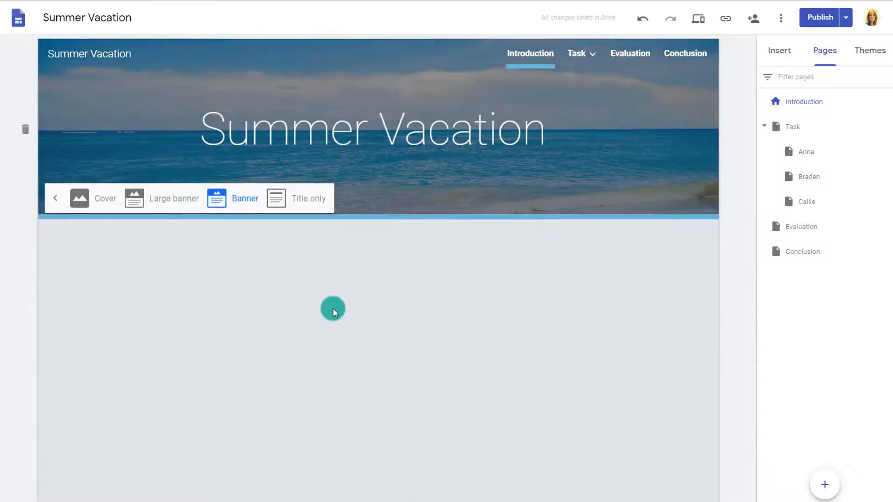
left_click(333, 312)
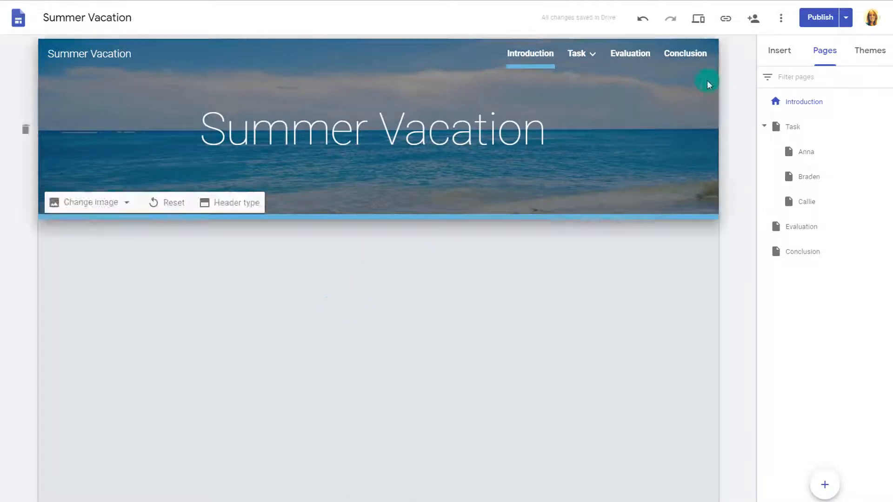
- Add a text box below the header with the introduction paragraph about spending the summer at grandmother's house in Savannah, Georgia
left_click(778, 52)
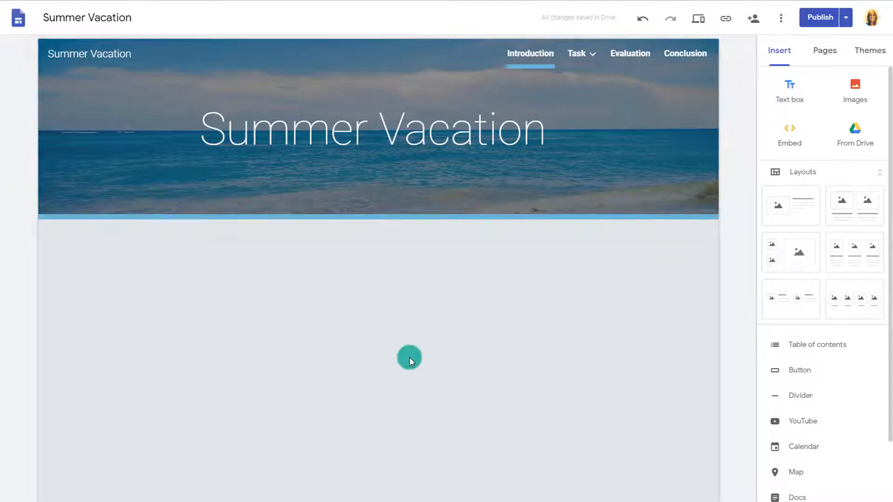
left_click(794, 95)
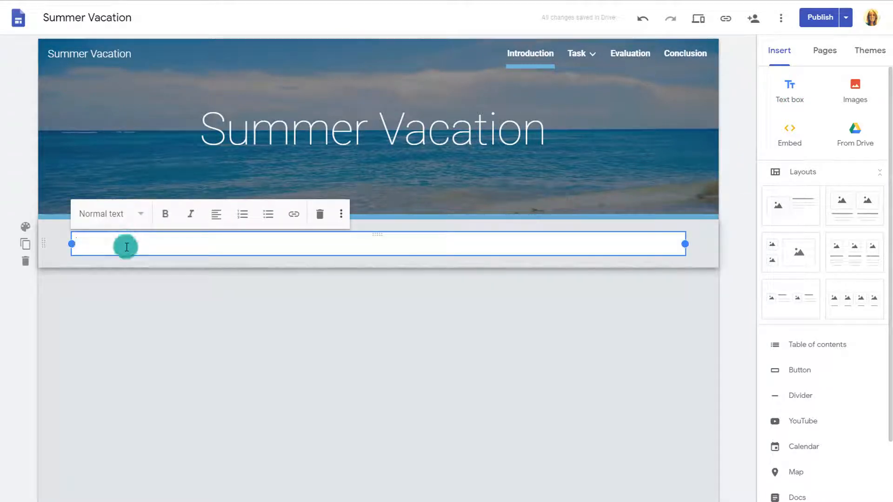
type("You and your two siblings are going to your grandmother’s house for the summer. She lives in Savannah, Georgia. You haven’t been to Savannah in awhile, but you love going there! There are so many fun things to do and buy! You are going to have a great summer! You mom sends you with some money, but you know that it isn’t enough. You are also saving up to go on a trip over the winter break. You want to save at least $300 this summer to be able to help pay for your trip in the winter.")
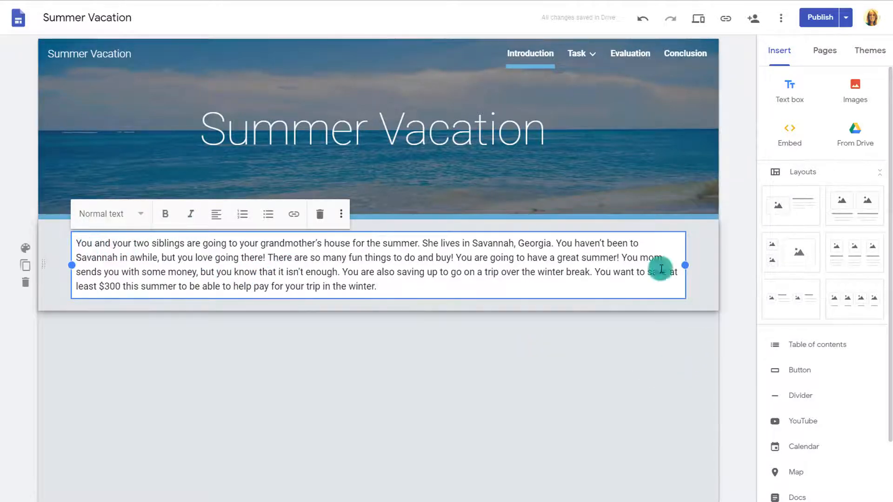
- Try the Title style on the introduction paragraph and return it to Normal text
left_click(119, 220)
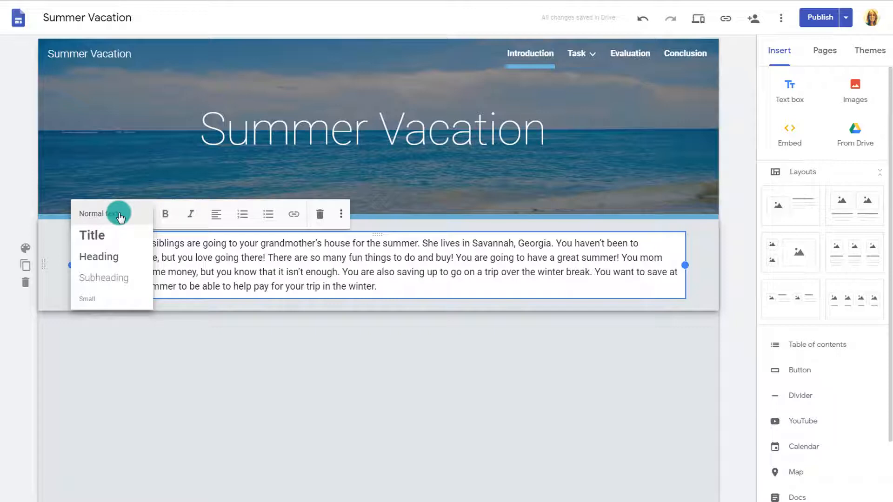
left_click(111, 235)
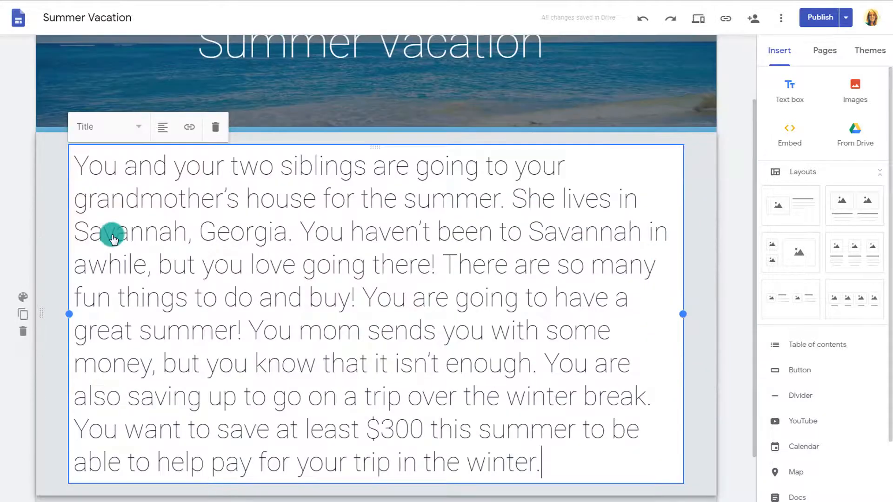
left_click(96, 127)
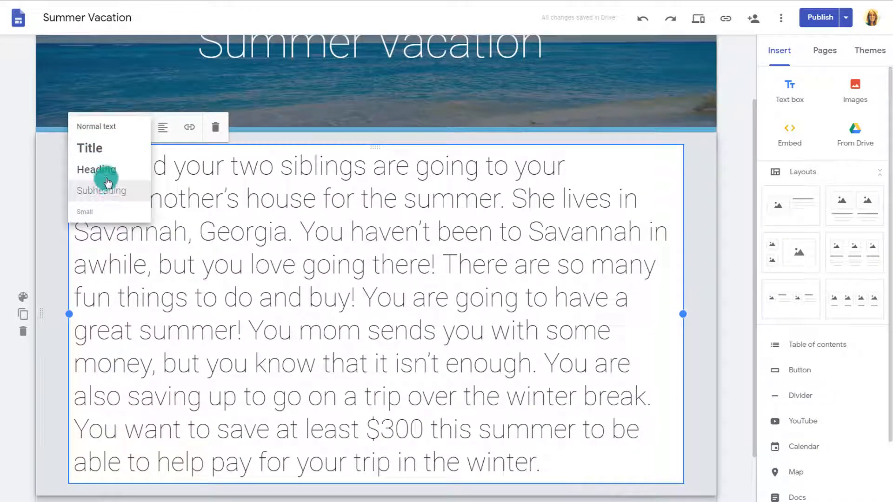
left_click(99, 126)
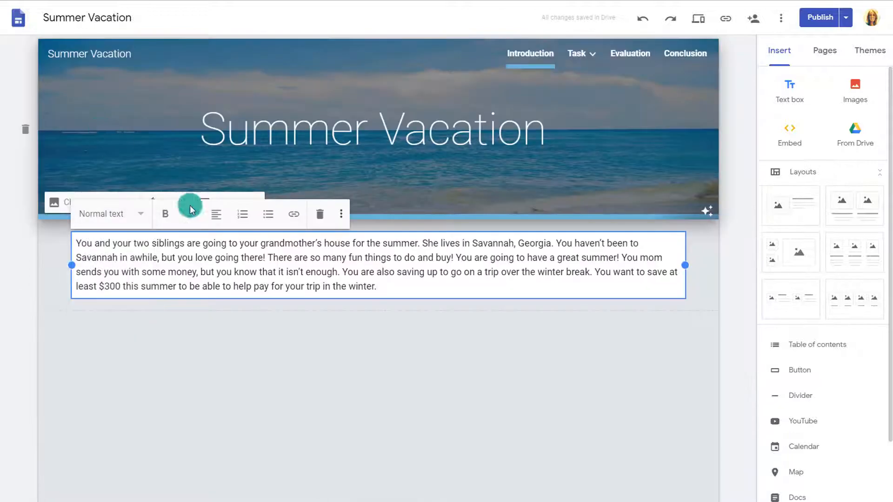
- Narrow the introduction text box to about half of the section's width
left_click(228, 273)
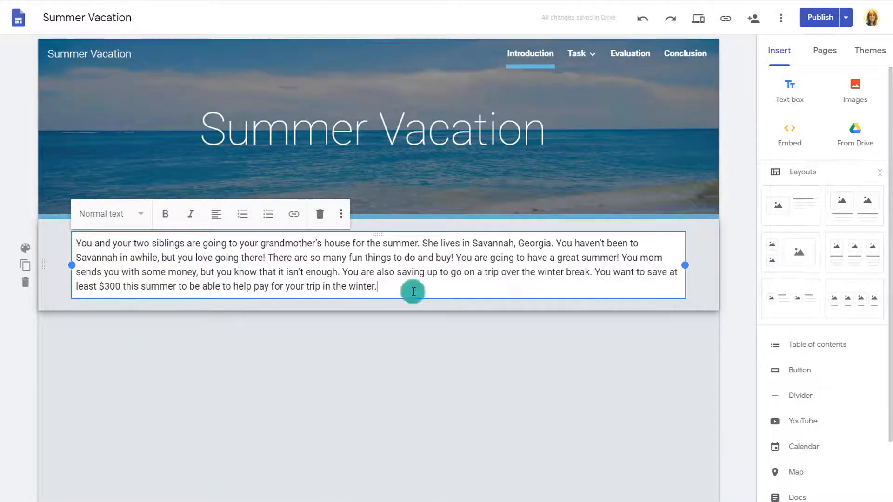
left_click_drag(685, 264, 378, 263)
left_click(517, 408)
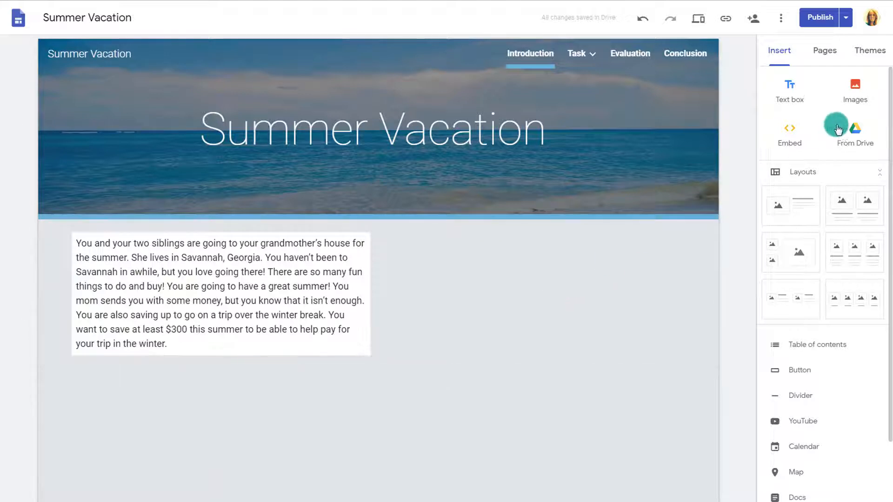
- Insert the beach house image beside the introduction text and move it to the section's right edge
left_click(852, 89)
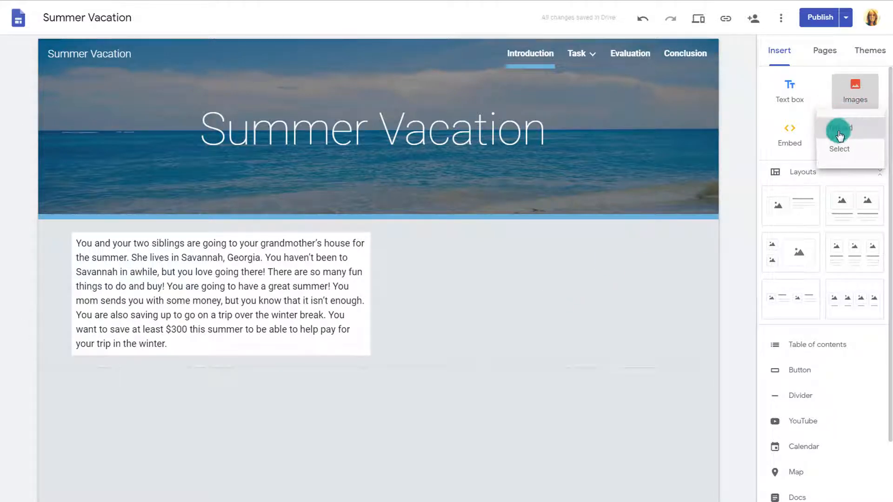
left_click(838, 148)
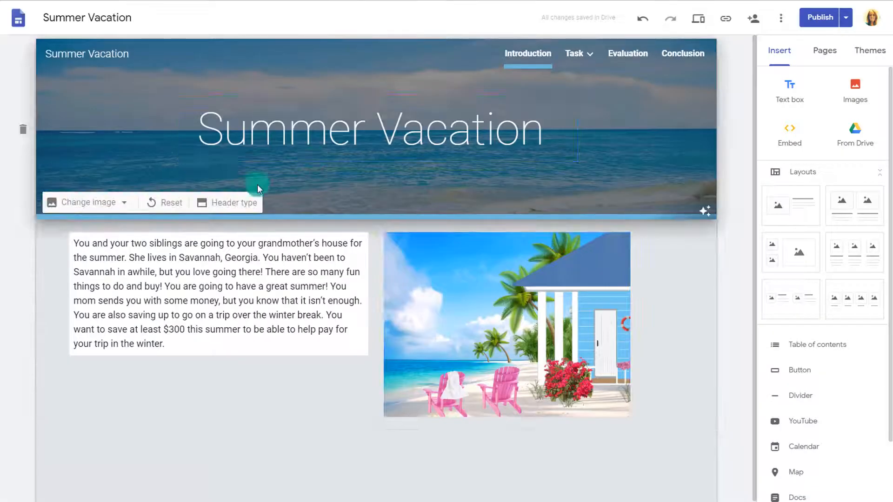
left_click(155, 296)
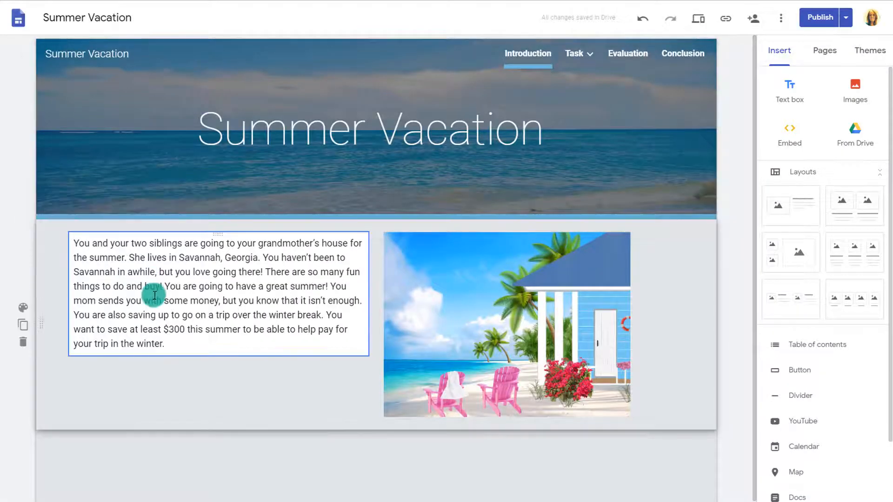
left_click_drag(631, 289, 590, 299)
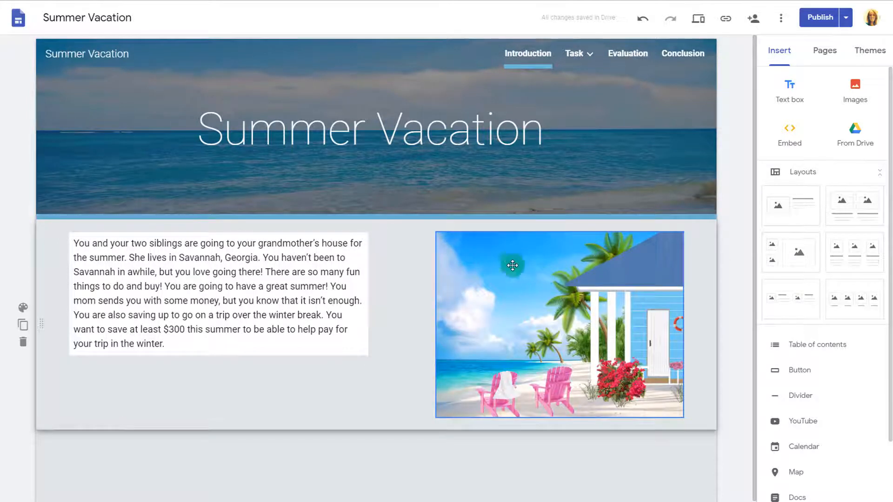
- Try adjusting the crop zoom of the beach house image
double_click(539, 305)
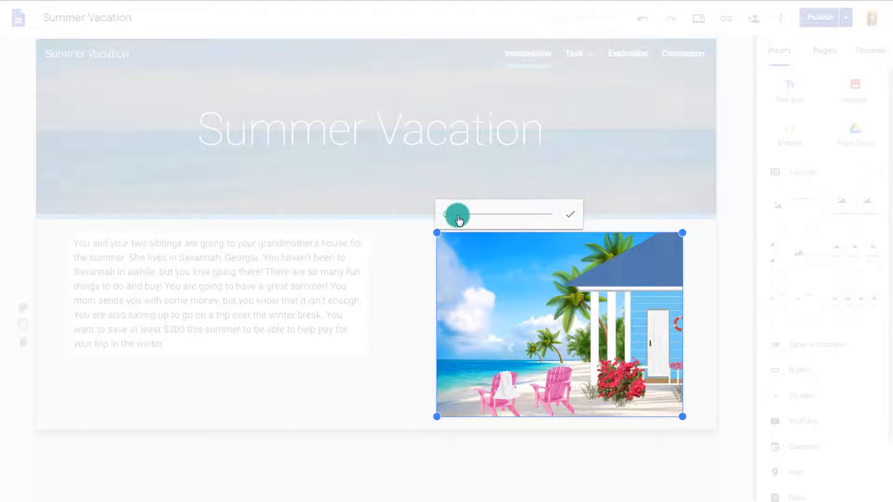
mouse_move(447, 214)
left_mouse_down()
mouse_move(471, 214)
mouse_move(439, 215)
left_mouse_up()
left_click(716, 319)
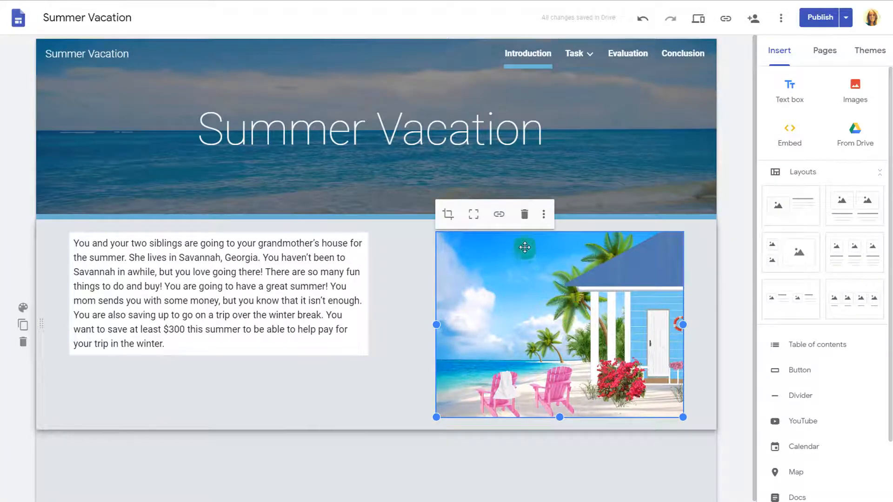
- Add the centred caption "Grandma's house on the beach" to the beach house image
left_click(543, 215)
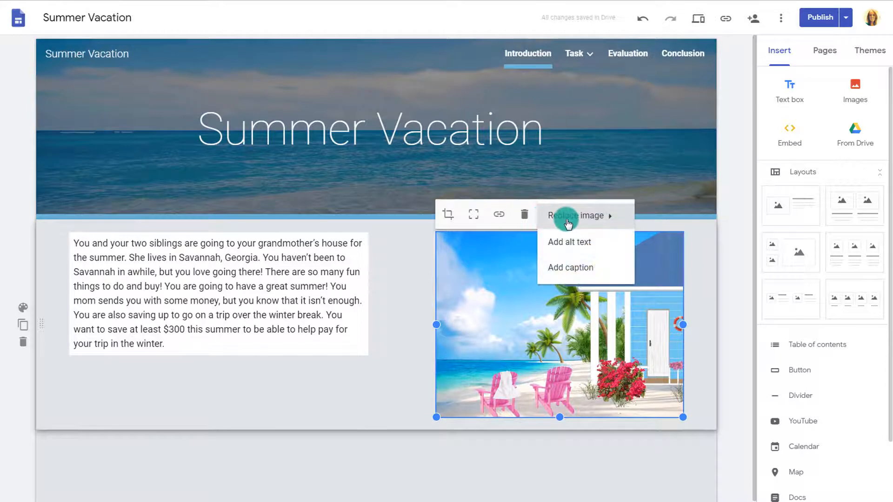
left_click(572, 274)
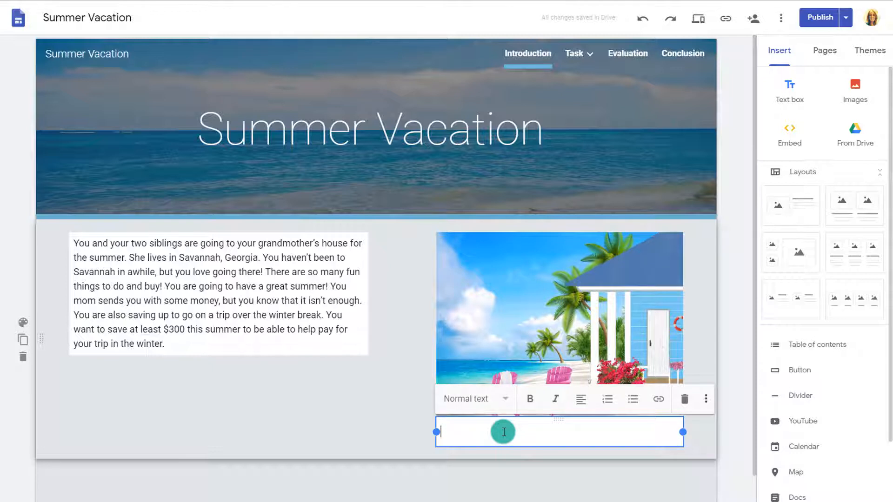
type("Grandma's house on the beach")
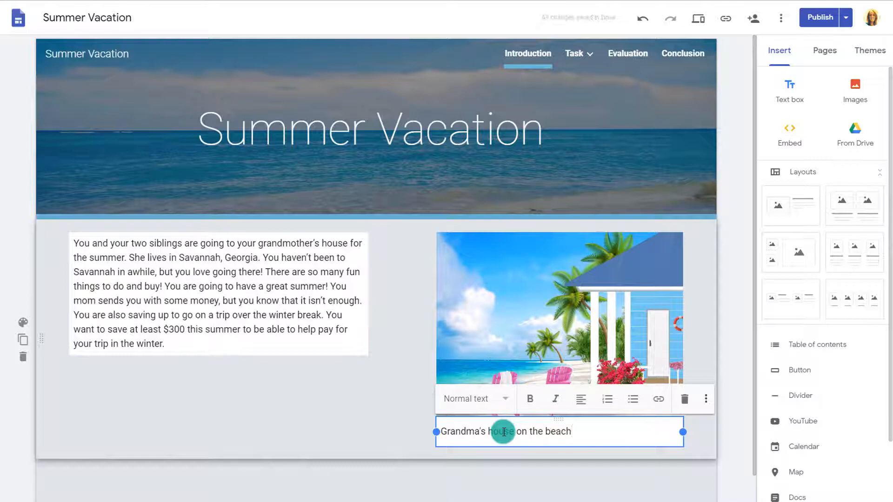
left_click(581, 399)
left_click(581, 429)
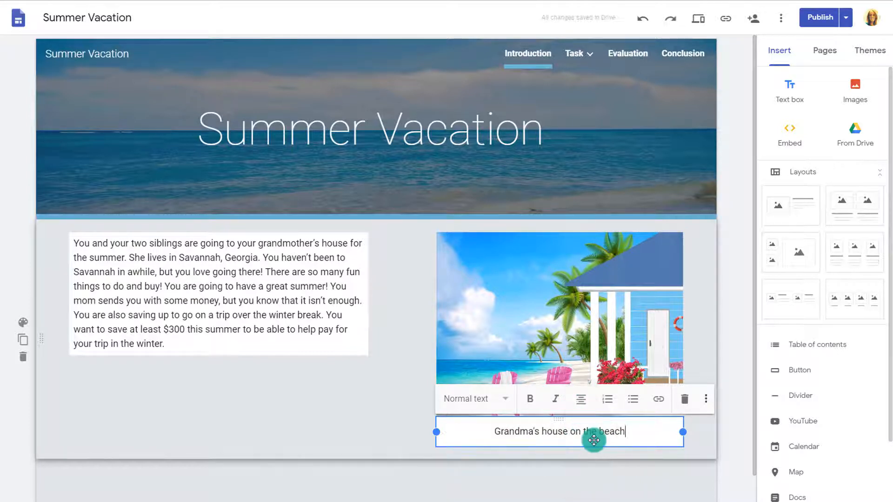
left_click(351, 420)
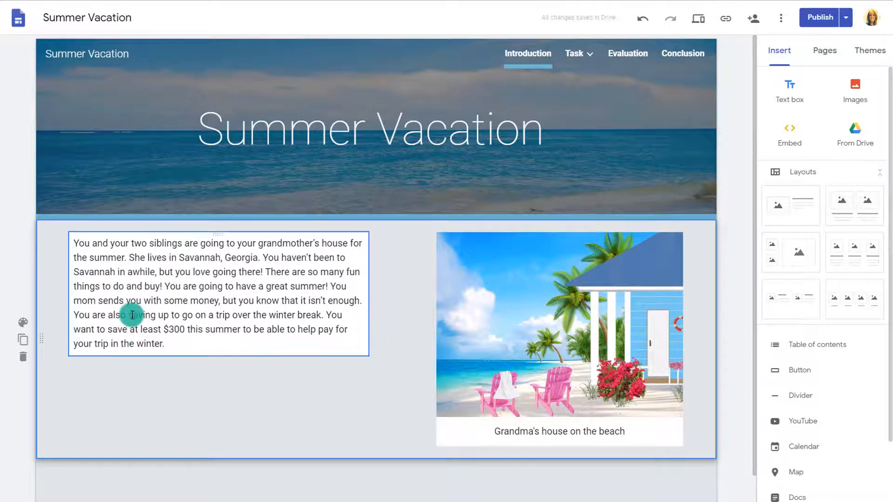
- Try the Emphasis 1 style on the introduction section and set its section style to Emphasis 2
left_click(22, 326)
left_click(79, 257)
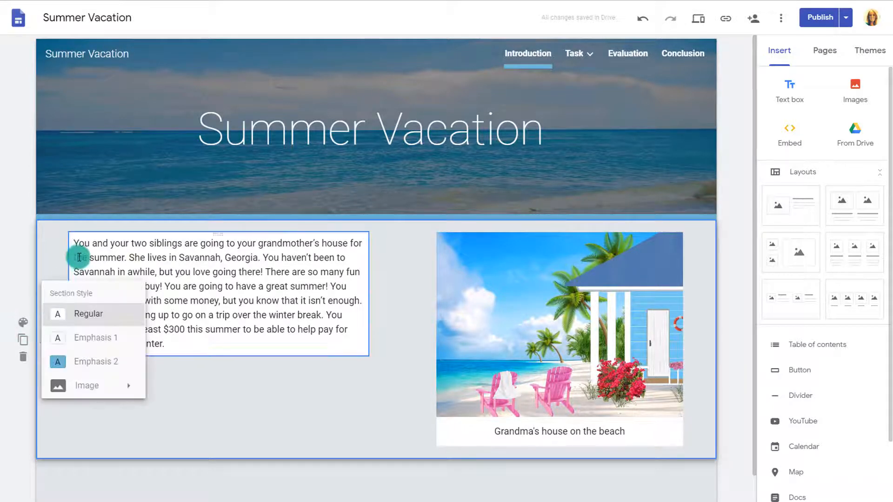
left_click(79, 340)
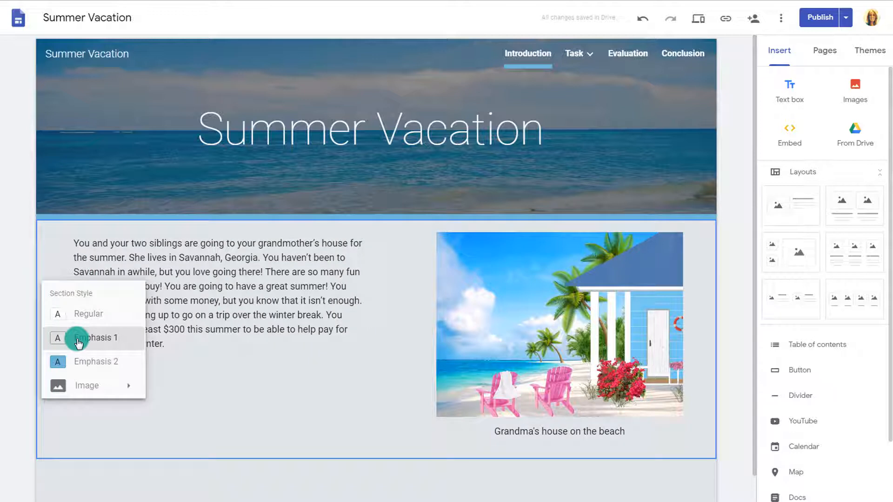
left_click(85, 363)
- Look at the image background choices for the introduction section and set its section style to Emphasis 1
left_click(92, 390)
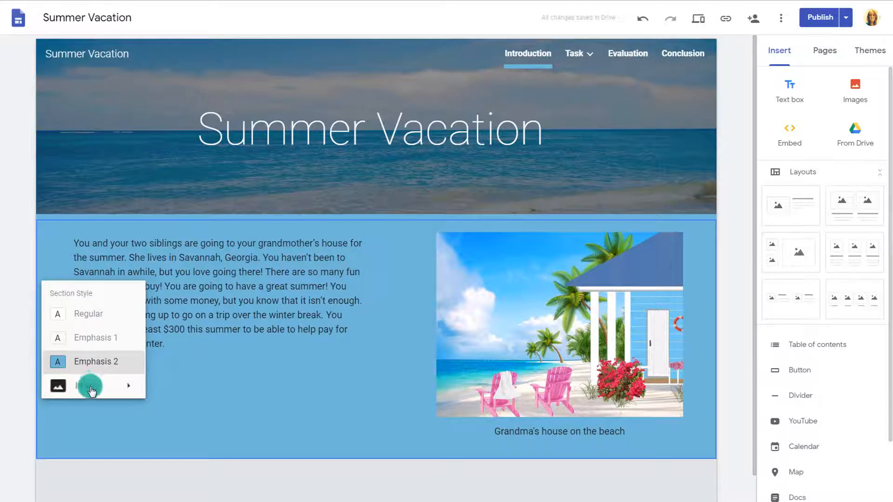
left_click(161, 420)
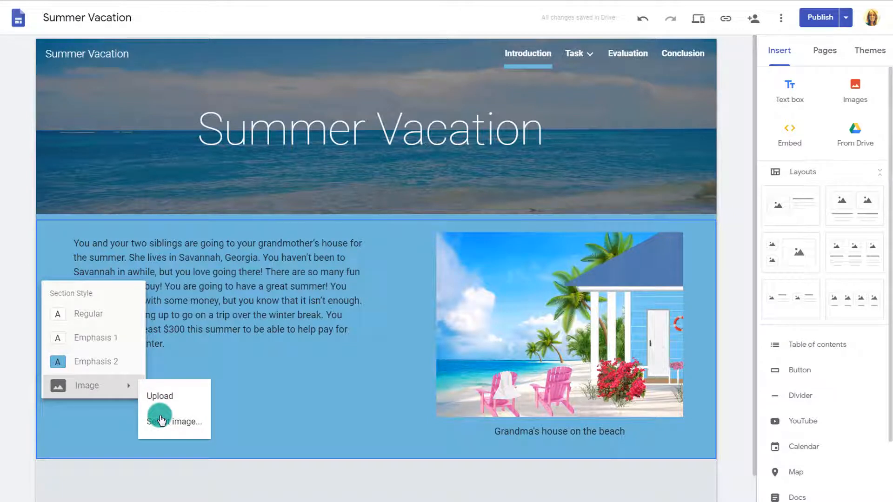
left_click(119, 339)
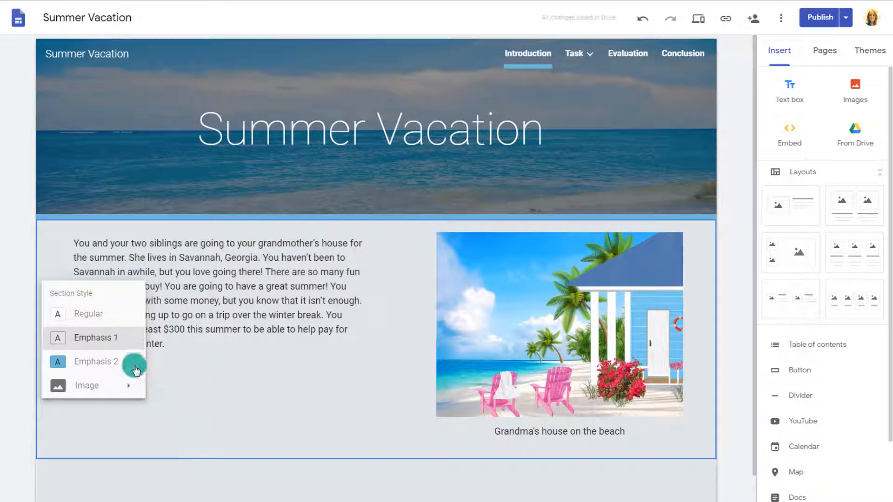
left_click(204, 487)
- Try the Heading and Subheading styles on the "Learning about Savannah" text and set it to Title
scroll(181, 365, "down", 1)
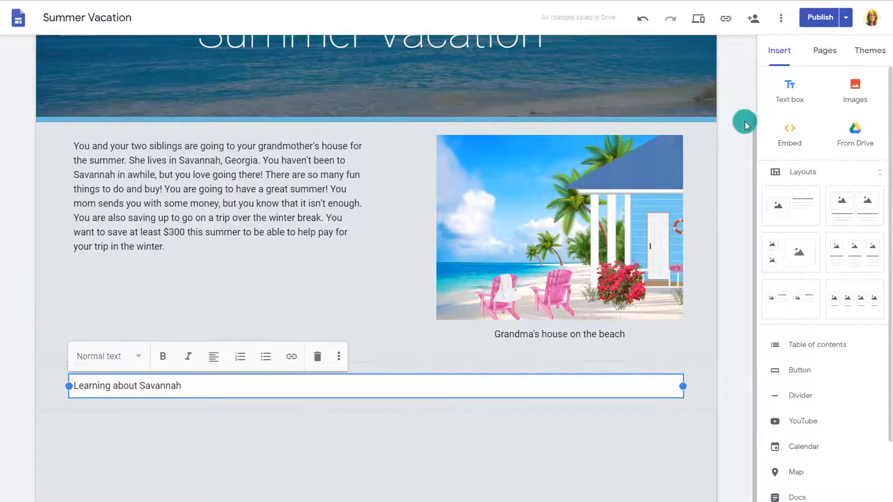
left_click(117, 358)
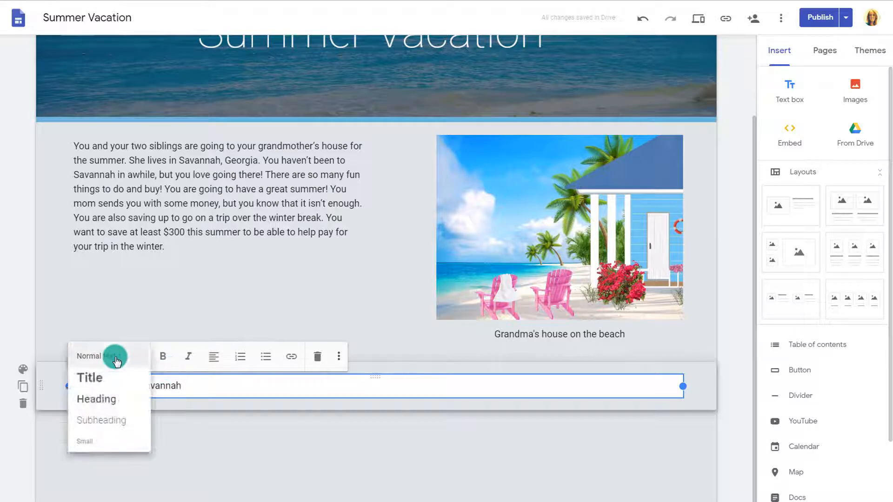
left_click(99, 399)
left_click(148, 463)
left_click(127, 390)
left_click(108, 357)
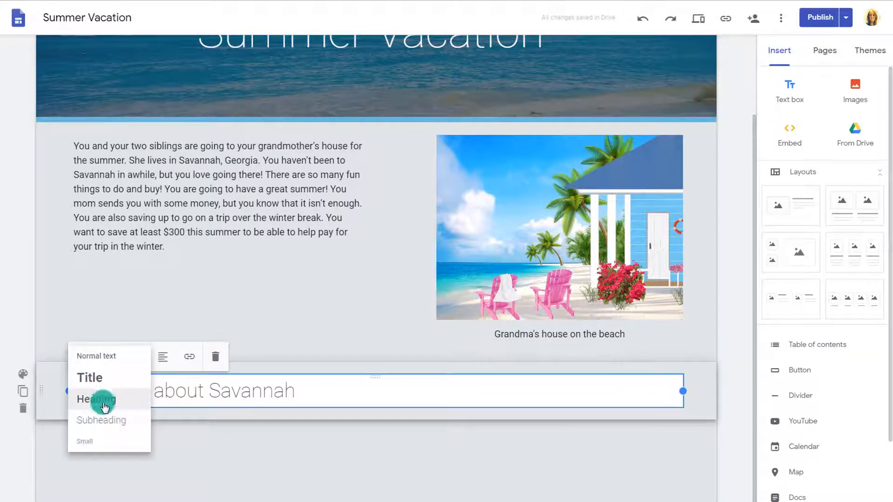
left_click(100, 421)
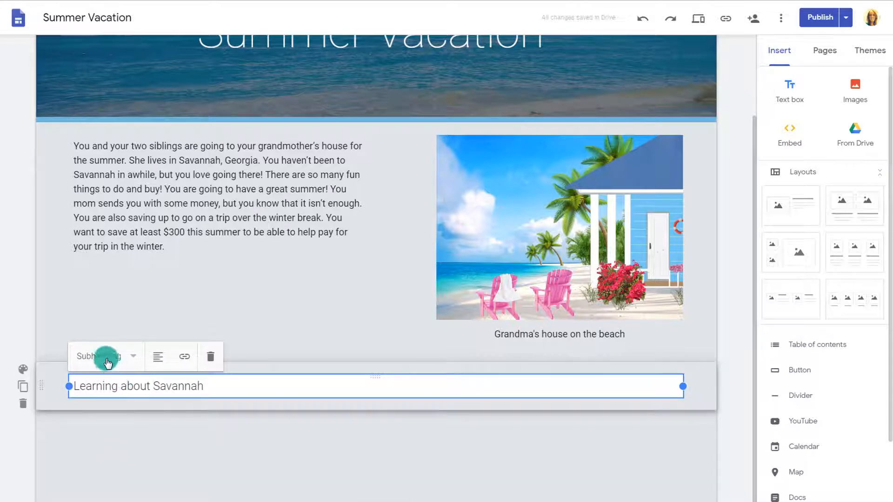
left_click(107, 363)
left_click(99, 376)
left_click(195, 473)
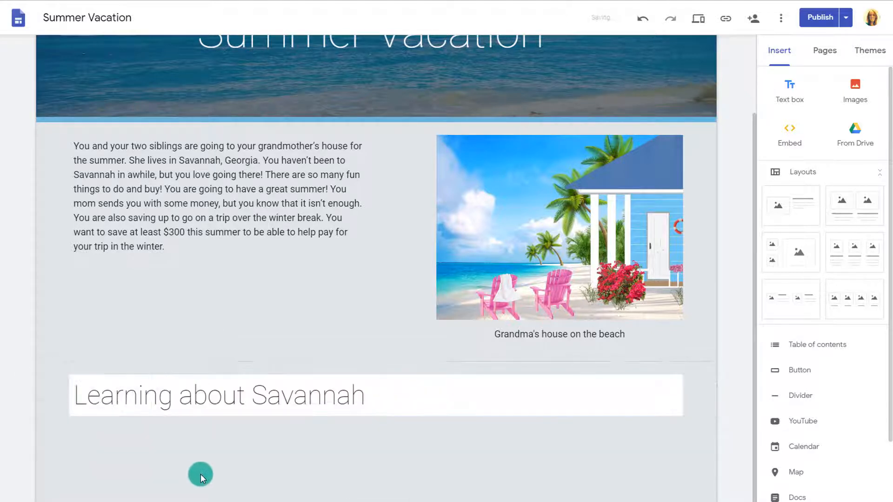
- Set the section style of the "Learning about Savannah" section to Emphasis 2
left_click(654, 395)
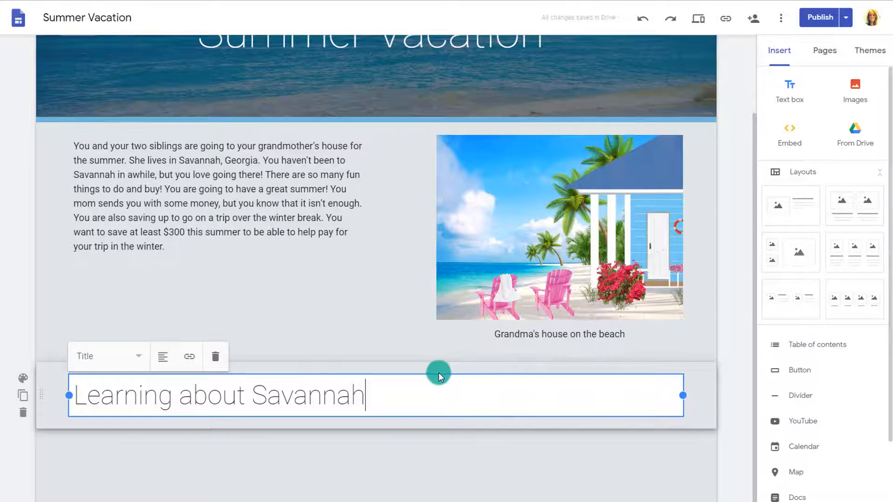
mouse_move(685, 397)
left_mouse_down()
mouse_move(370, 396)
mouse_move(444, 411)
mouse_move(696, 410)
left_mouse_up()
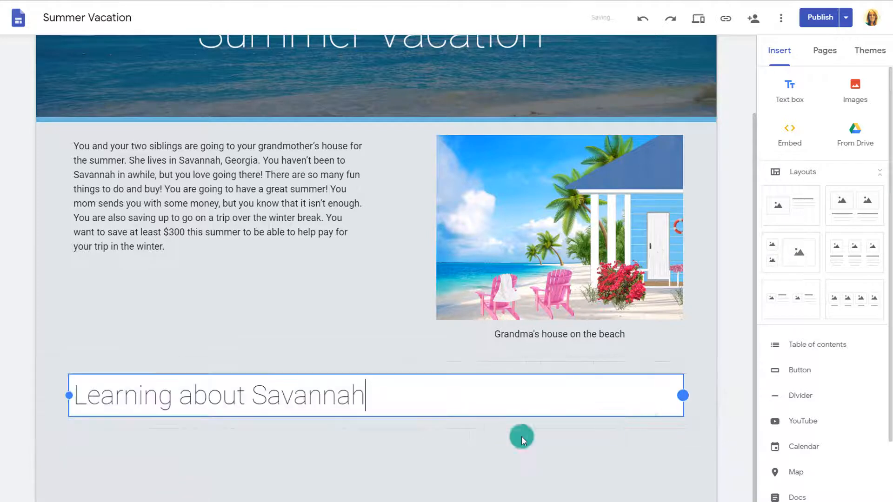
left_click(23, 377)
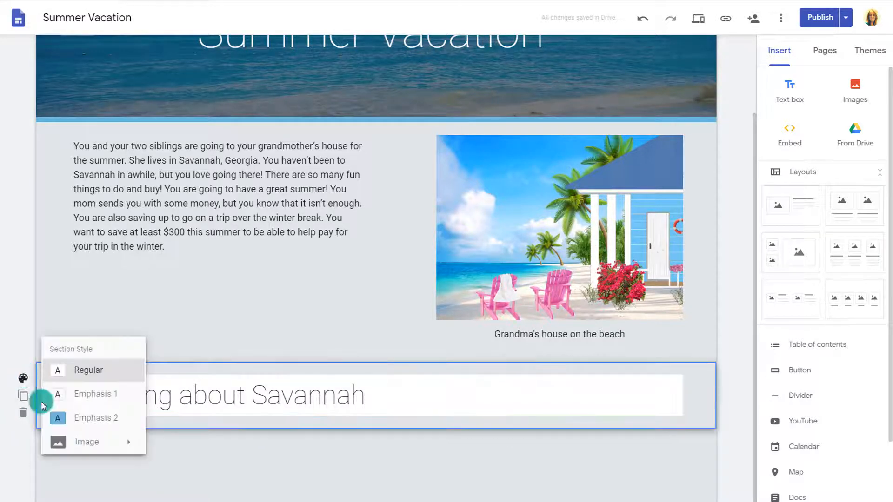
left_click(60, 417)
- Insert the layout with two side-by-side images and captions below the "Learning about Savannah" section
scroll(247, 474, "down", 1)
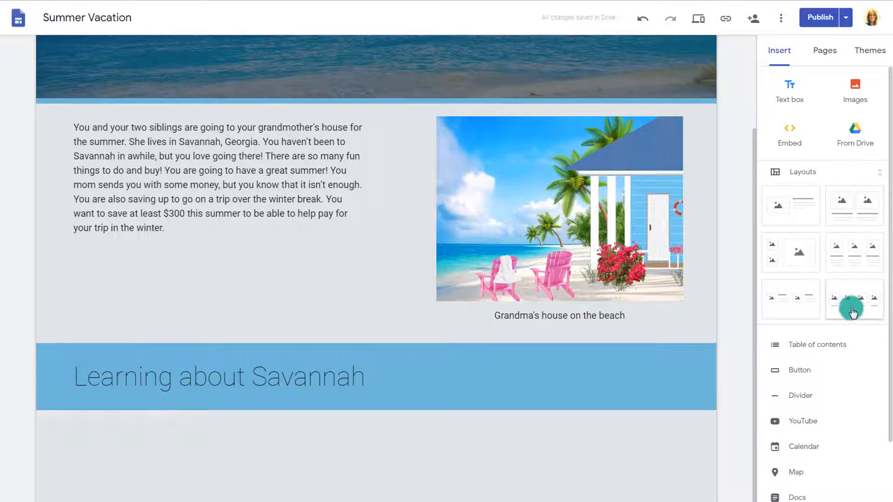
left_click_drag(857, 209, 557, 462)
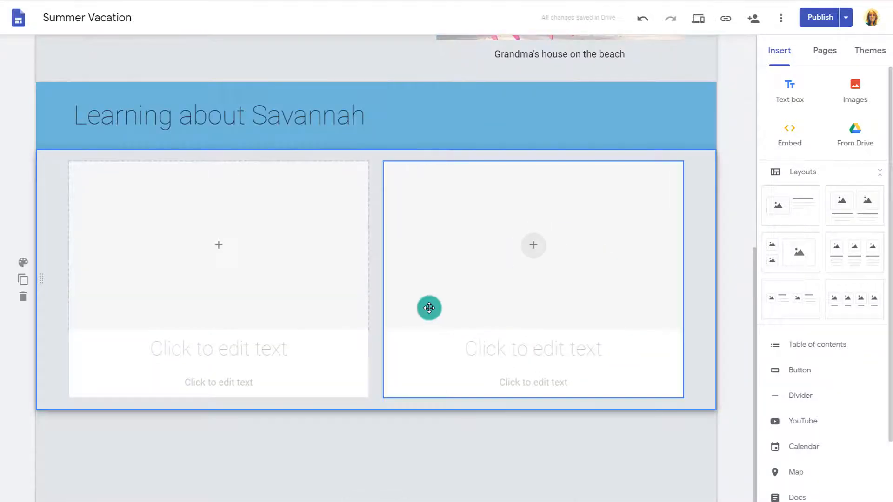
scroll(428, 308, "up", 3)
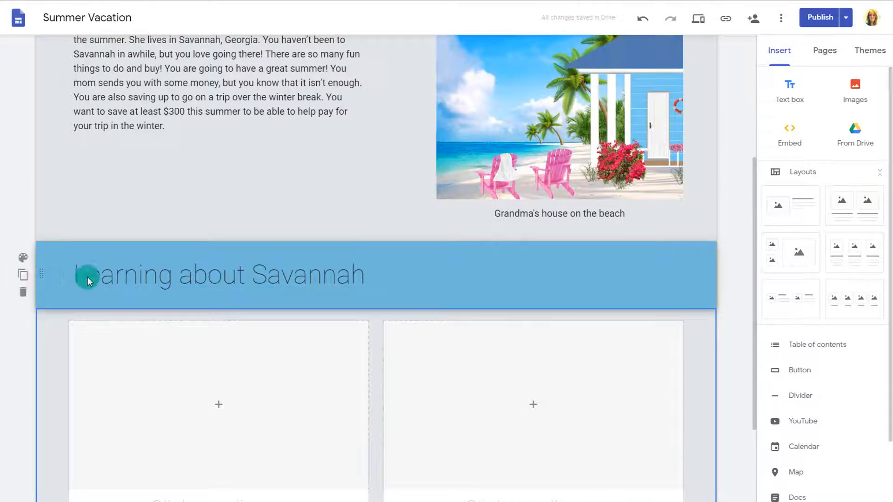
scroll(62, 277, "up", 2)
mouse_move(41, 380)
left_mouse_down()
mouse_move(76, 186)
mouse_move(68, 129)
mouse_move(68, 398)
mouse_move(49, 395)
left_mouse_up()
left_click(50, 131)
left_click(131, 349)
scroll(131, 349, "down", 5)
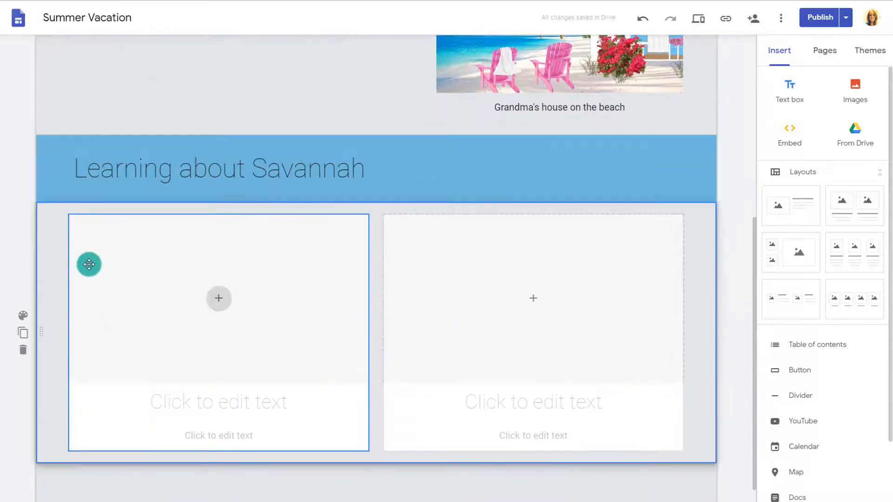
- Copy the address of the Savannah History page, trolleytours.com/savannah/history, and link the "City of Savannah" heading to it
left_click(197, 226)
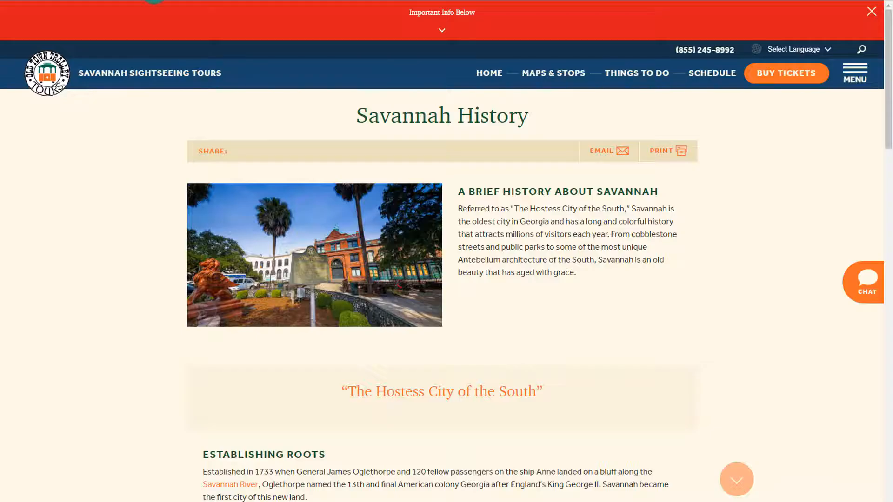
right_click(154, 1)
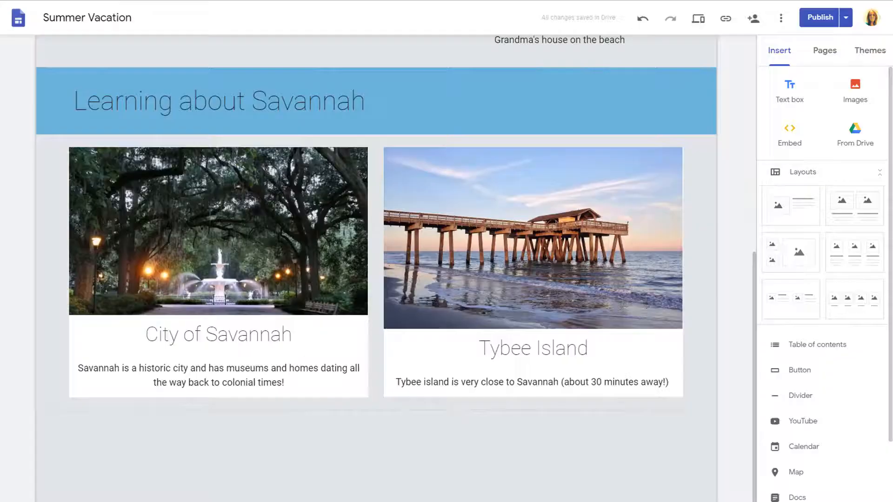
left_click(306, 253)
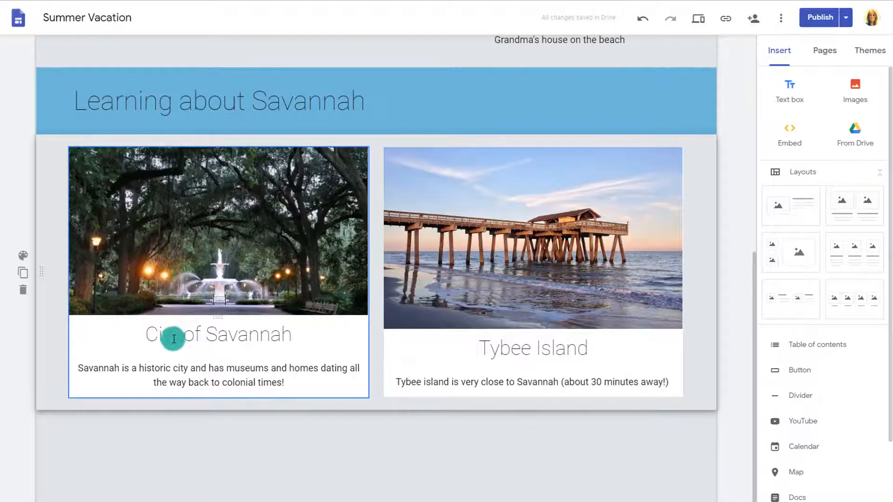
left_click(149, 334)
left_click_drag(149, 334, 298, 332)
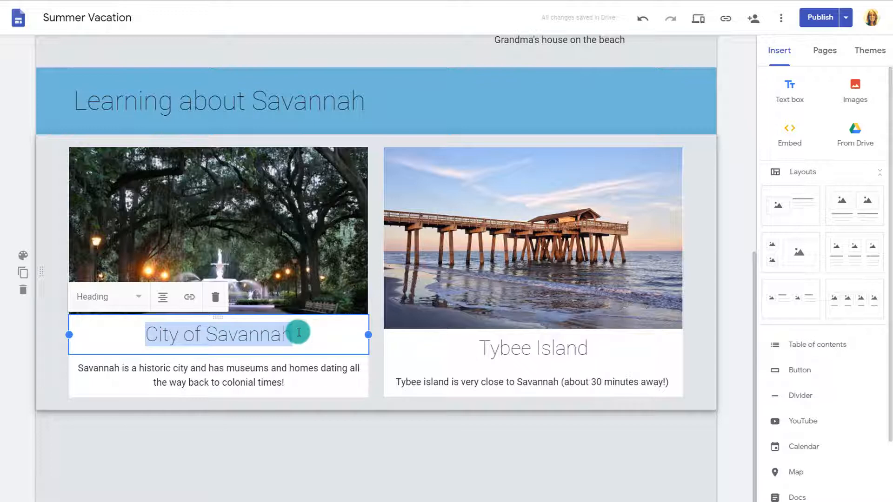
left_click(190, 298)
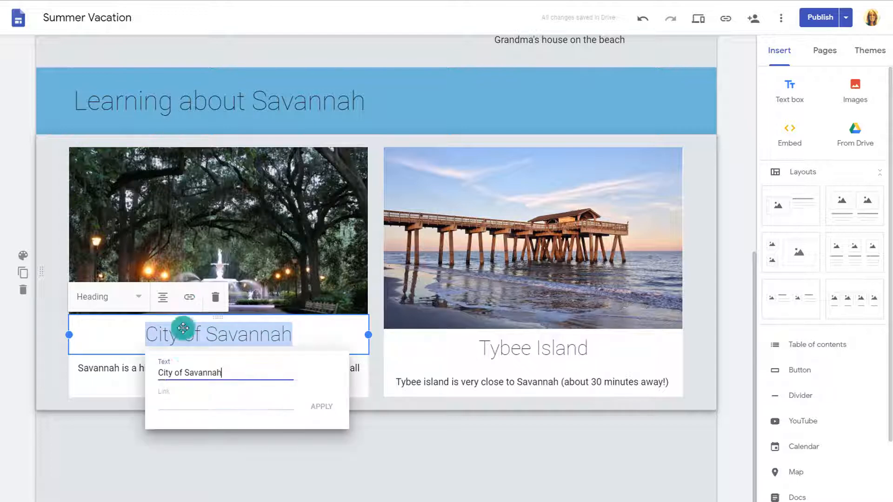
left_click(163, 404)
right_click(163, 406)
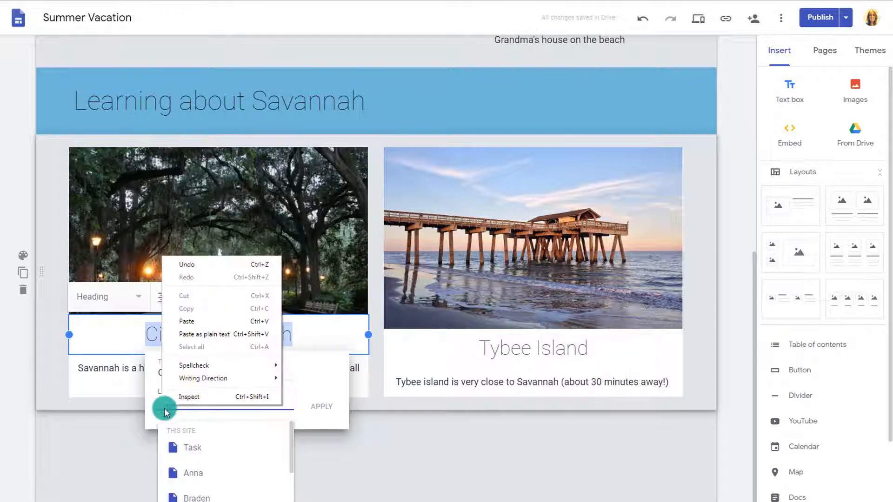
left_click(187, 321)
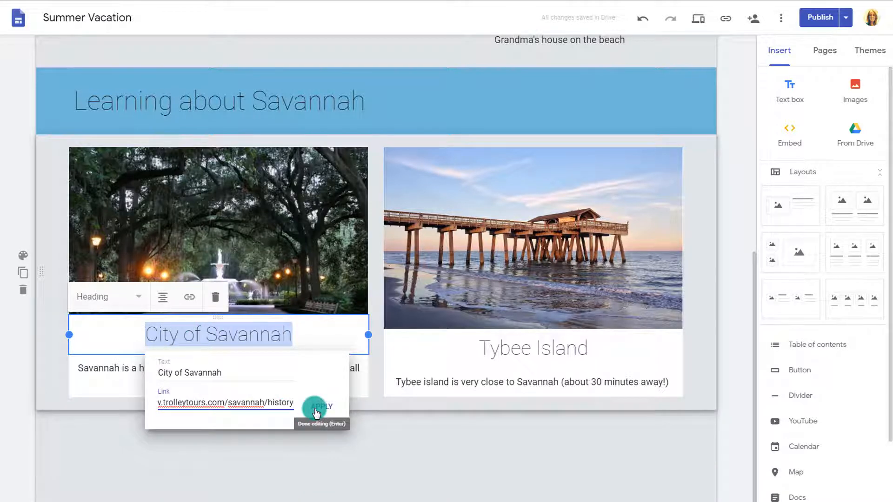
left_click(173, 337)
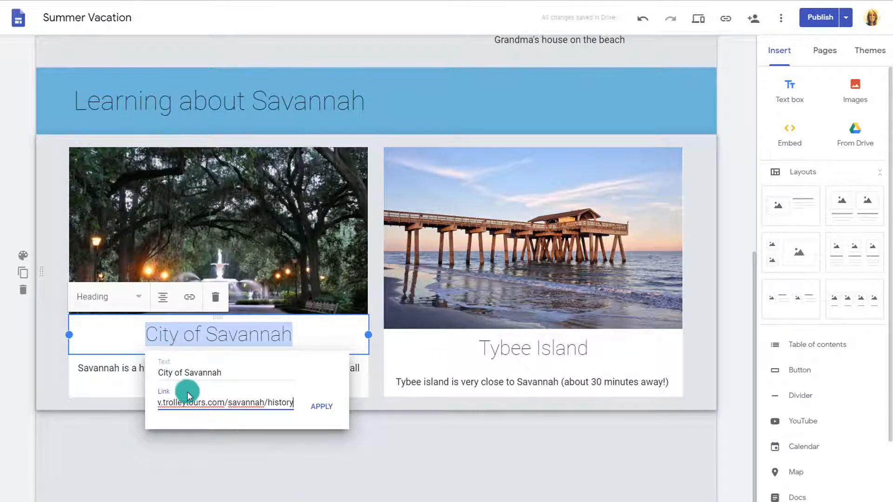
left_click(322, 408)
left_click(394, 450)
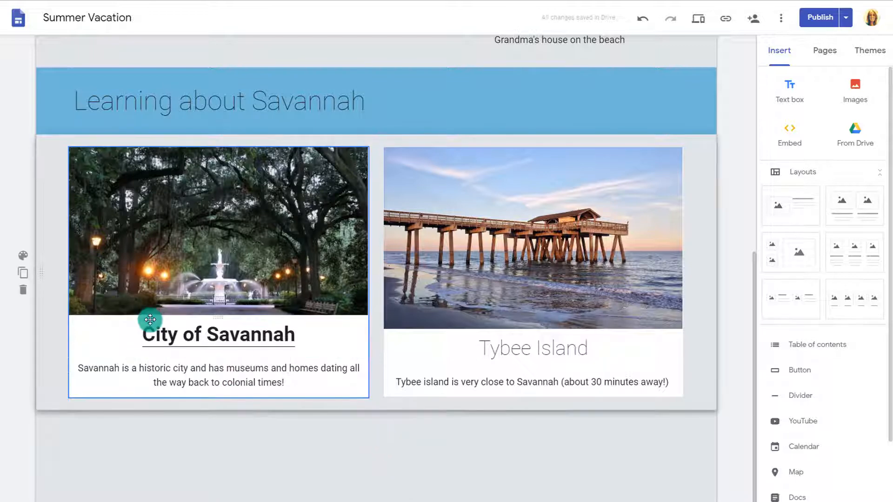
- Publish the updated site and open its published version
left_click(814, 18)
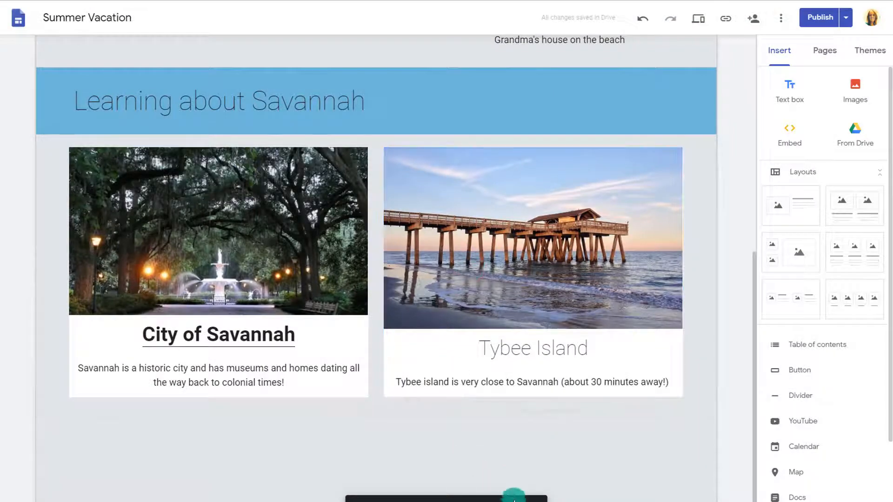
left_click(515, 498)
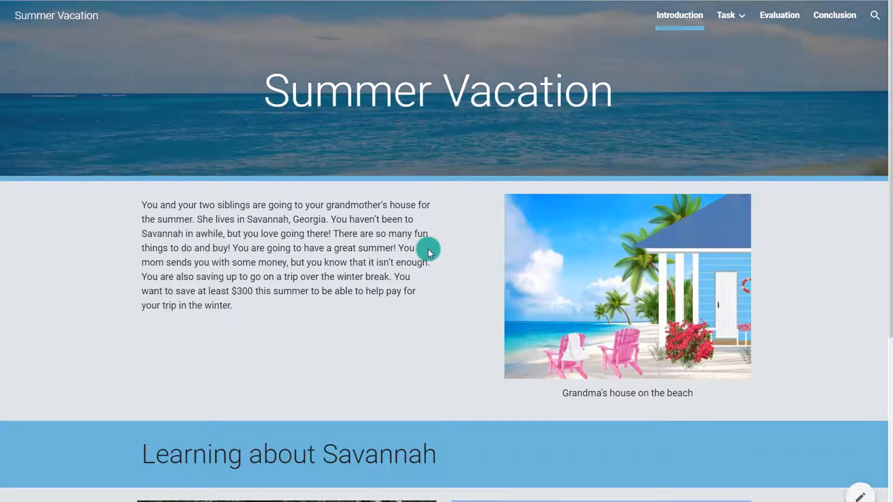
- Test the "City of Savannah" link on the published Introduction page and go back to the site
scroll(428, 250, "down", 5)
scroll(427, 251, "down", 1)
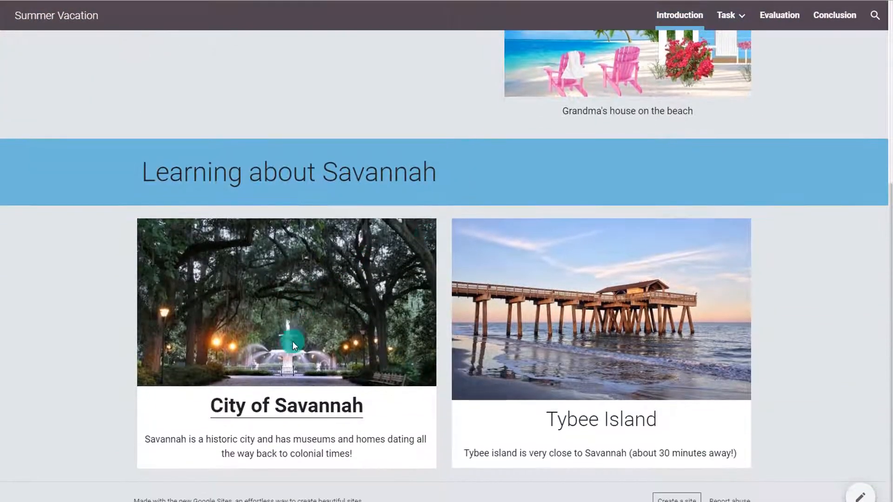
left_click(279, 408)
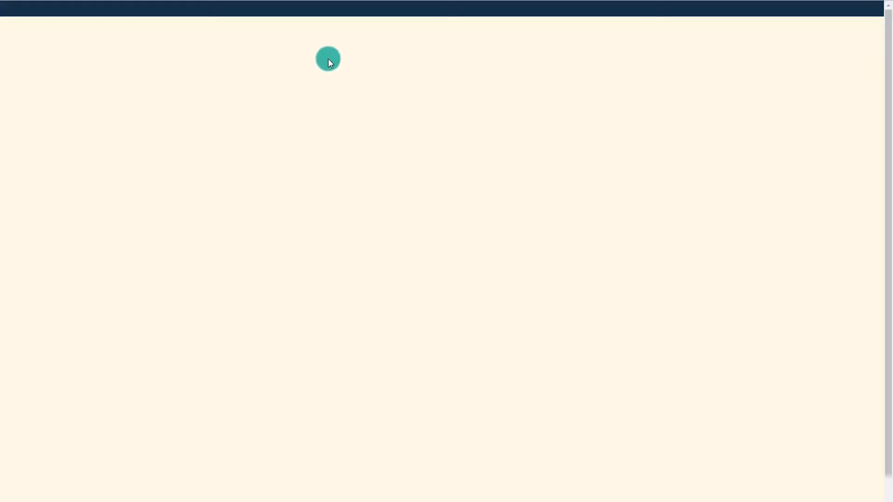
key("alt+Left")
key("alt+Left")
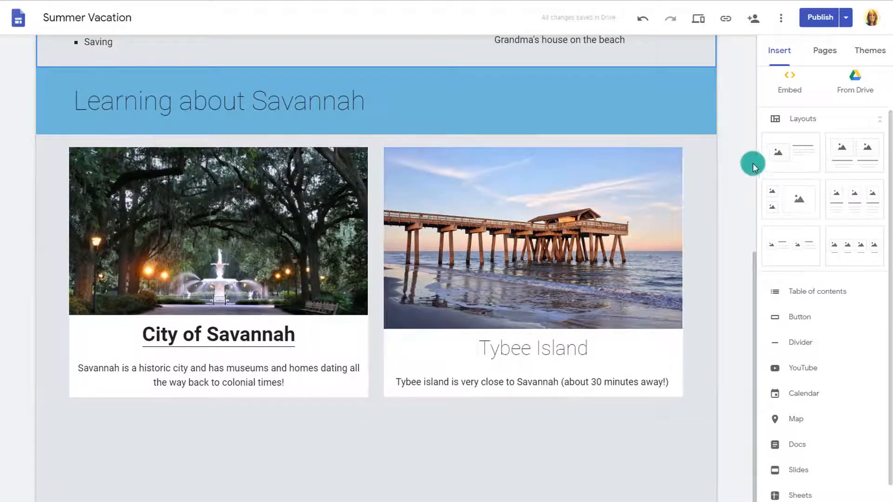
- Examine the By URL and Embed code options for embedding web content, and close the dialog without inserting anything
scroll(791, 122, "up", 1)
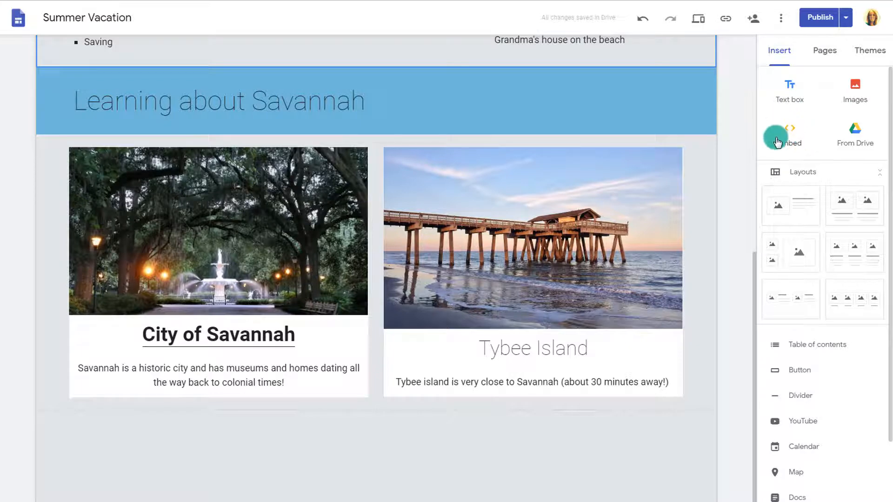
left_click(796, 148)
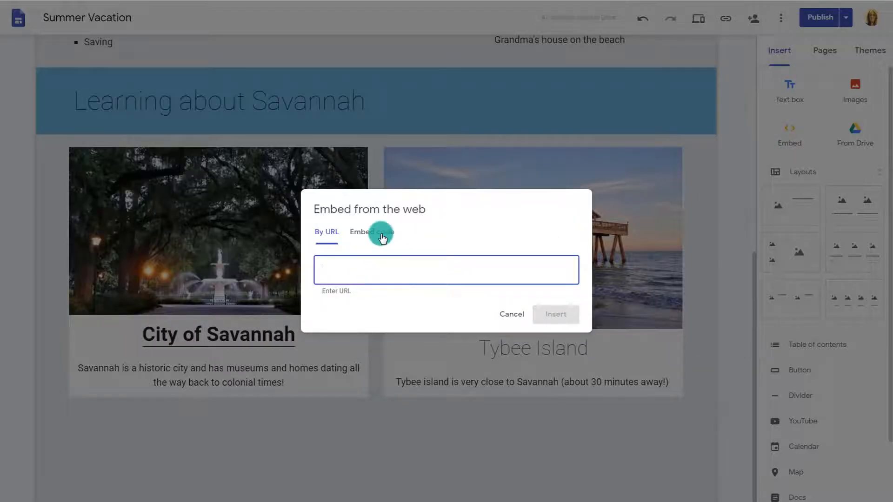
left_click(378, 232)
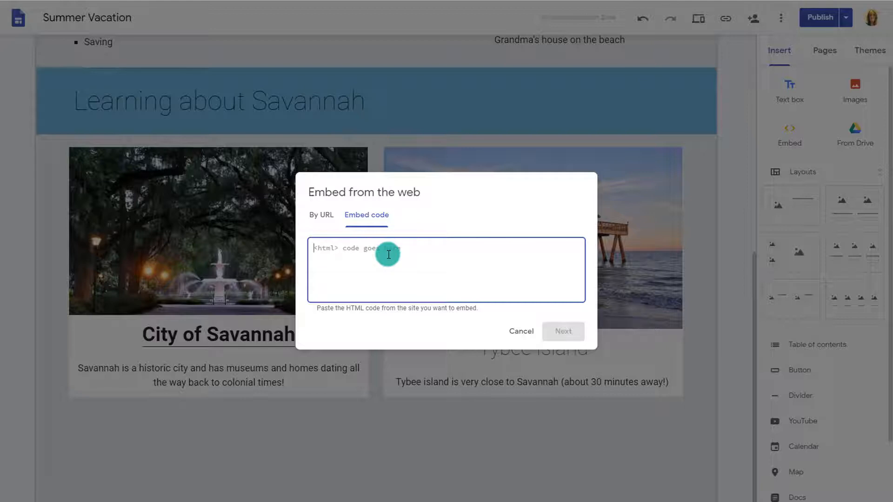
left_click(519, 336)
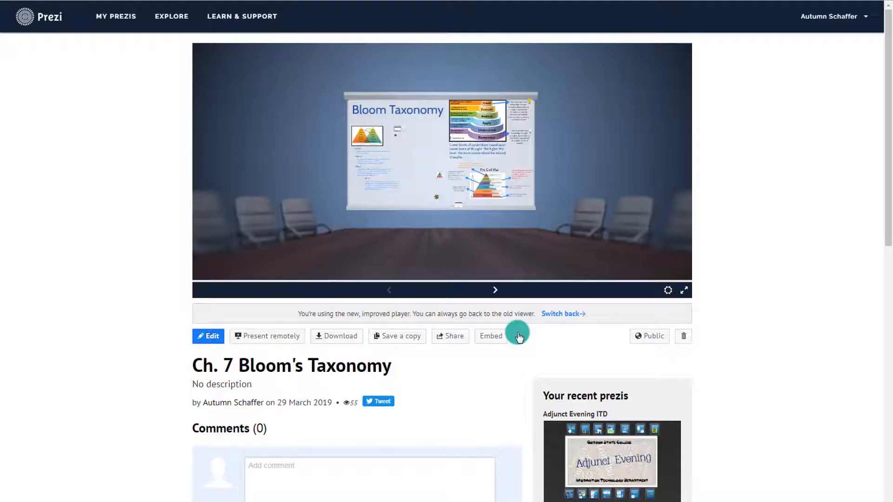
- Get the embed code of the "Ch. 7 Bloom's Taxonomy" Prezi and embed the presentation below the City of Savannah section
left_click(489, 336)
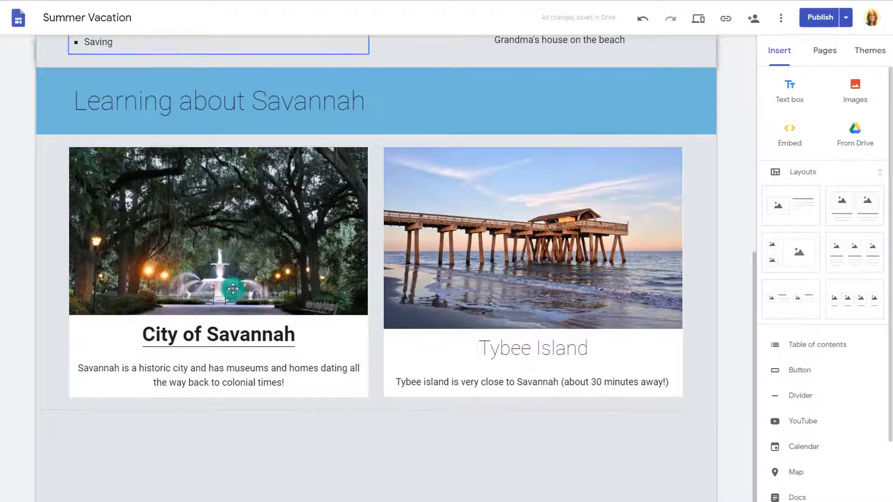
left_click(793, 131)
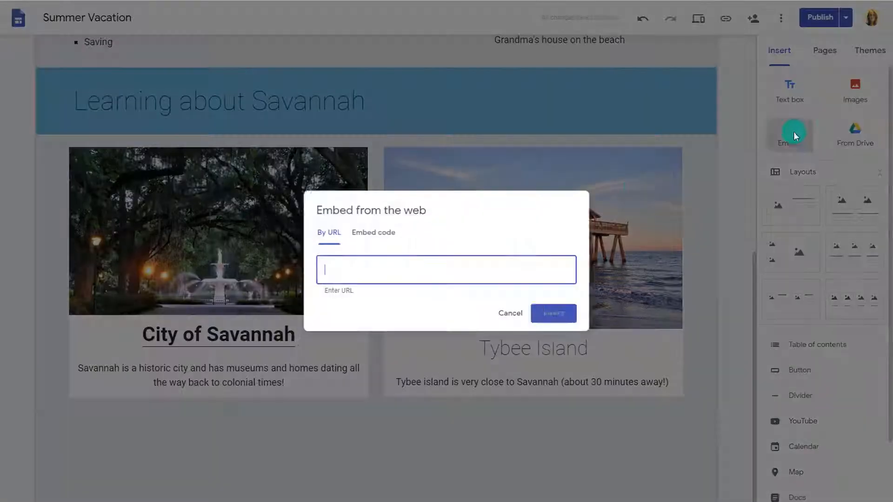
left_click(376, 233)
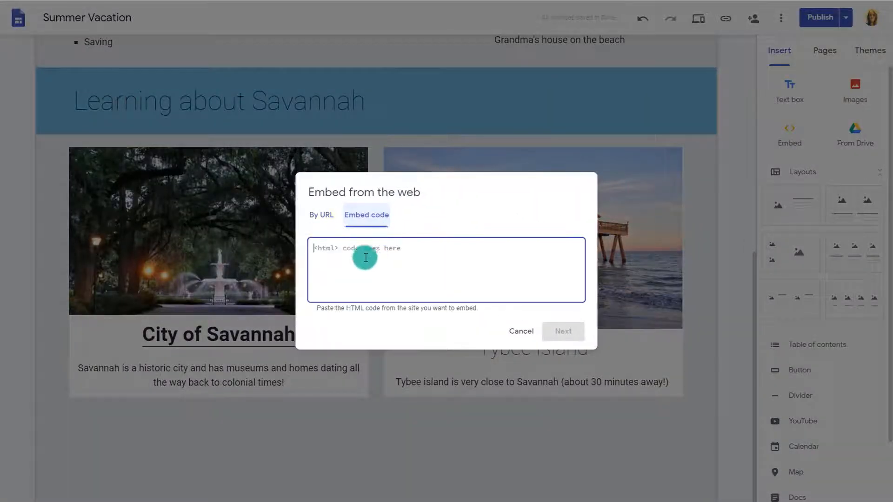
right_click(358, 248)
left_click(392, 314)
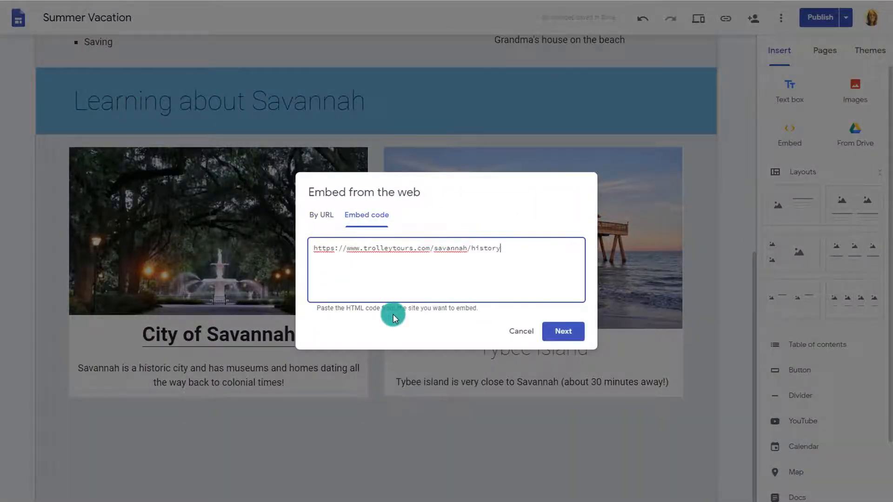
left_click(561, 331)
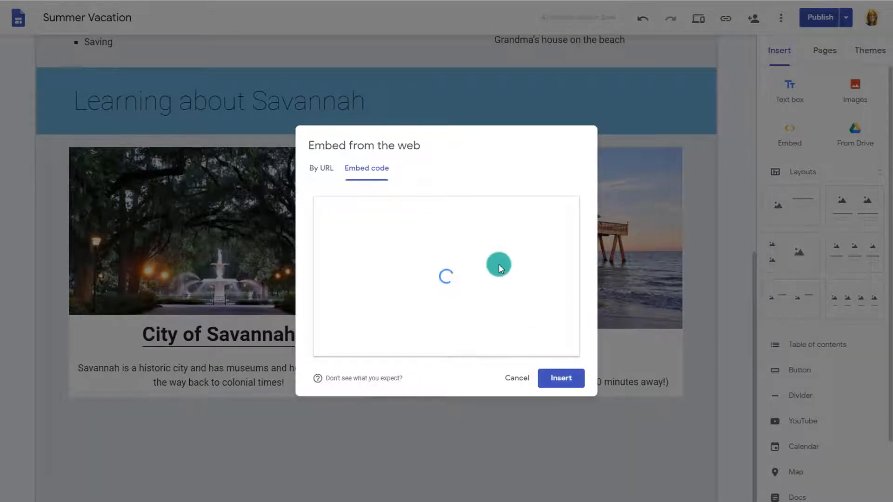
left_click(563, 383)
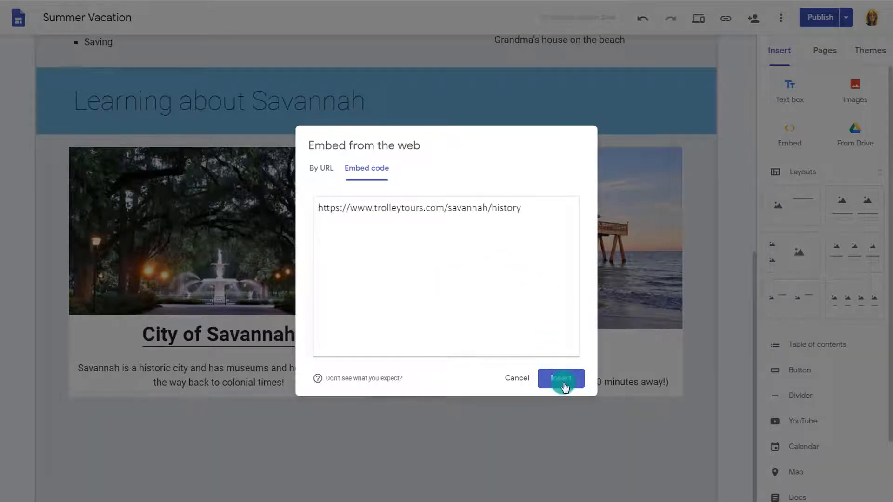
left_click(558, 382)
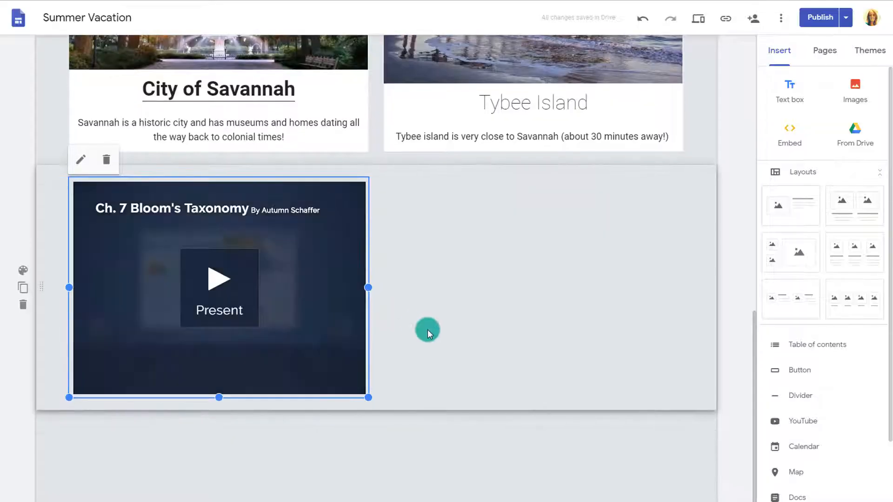
left_click(405, 389)
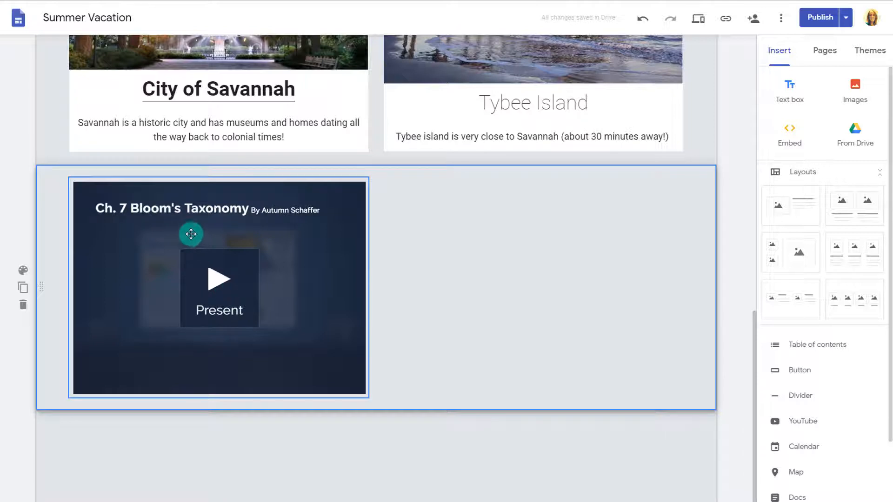
- Publish the updated site and step through the embedded Bloom's Taxonomy presentation on the published Introduction page
left_click(810, 18)
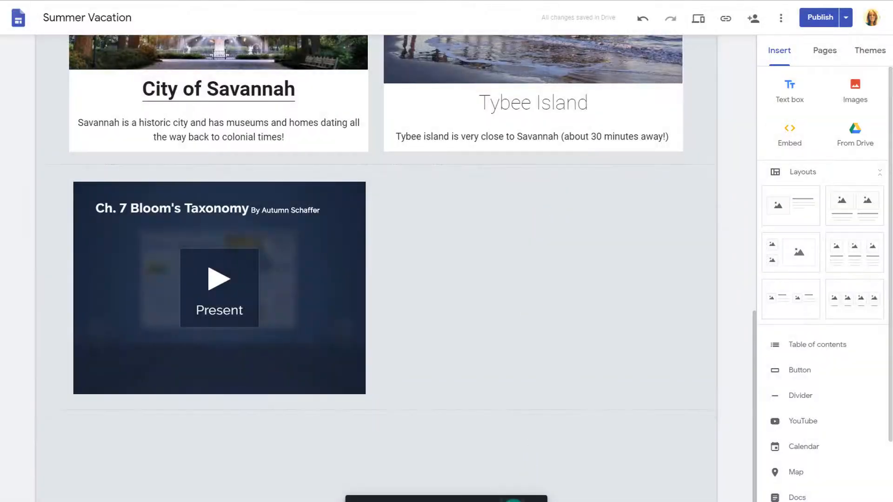
left_click(513, 501)
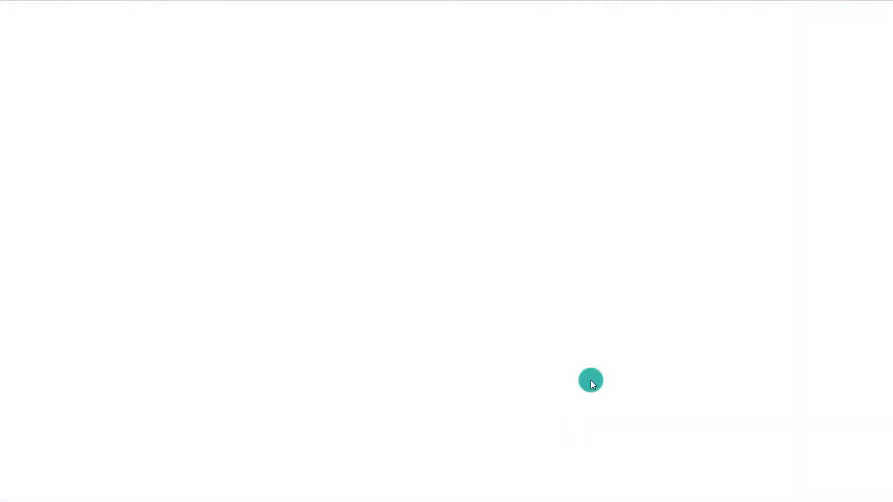
scroll(438, 247, "down", 10)
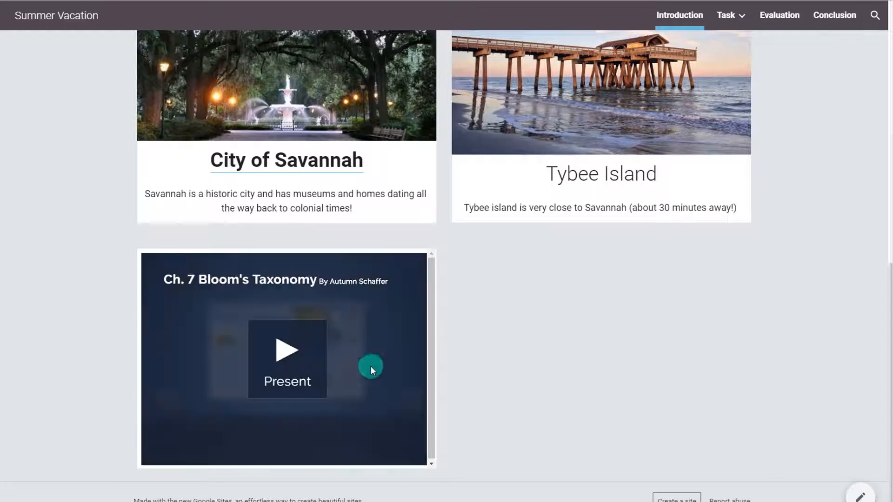
left_click(289, 354)
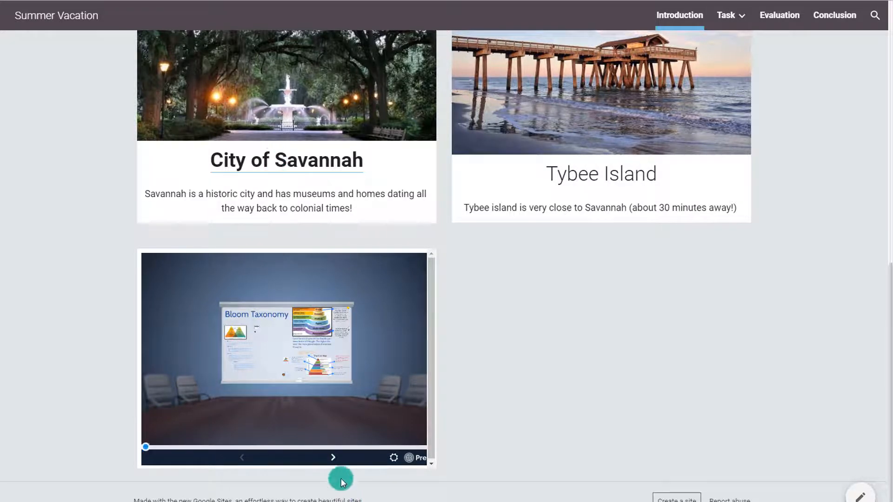
left_click(332, 460)
left_click(333, 459)
left_click(332, 461)
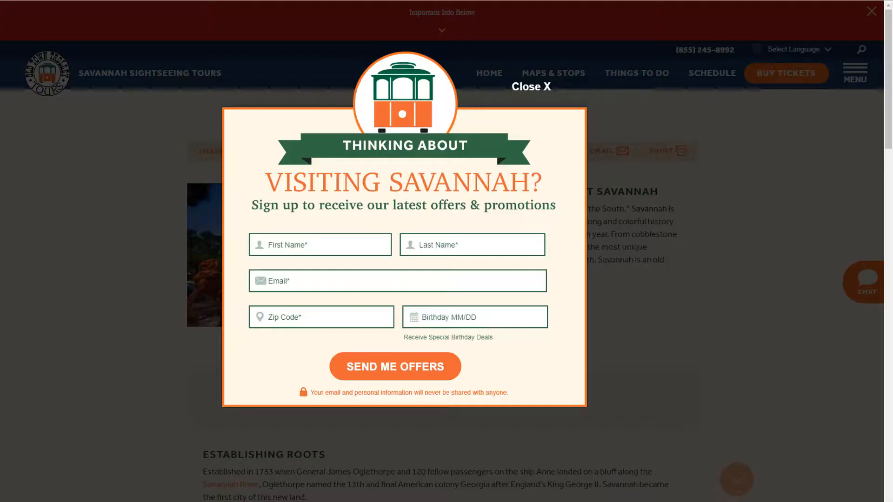
- Copy the address trolleytours.com/savannah/history, embed it by URL as a Preview, and place it beside the Bloom's Taxonomy presentation
right_click(203, 0)
left_click(216, 28)
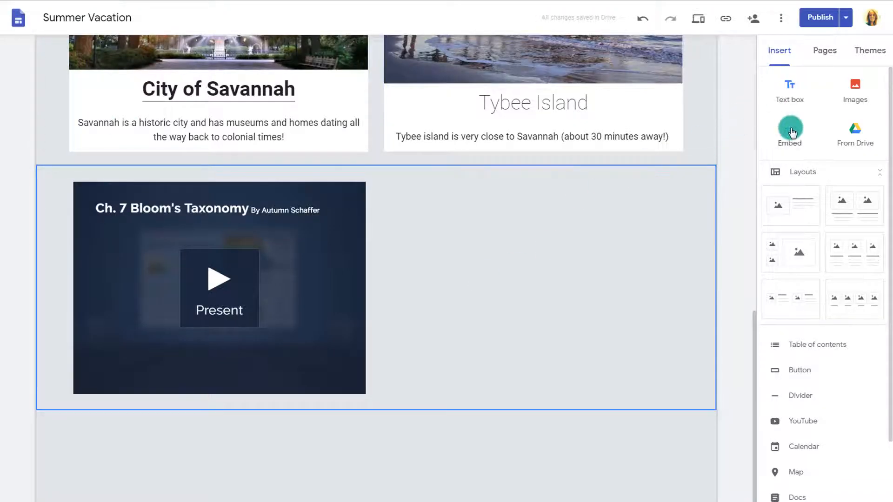
left_click(791, 128)
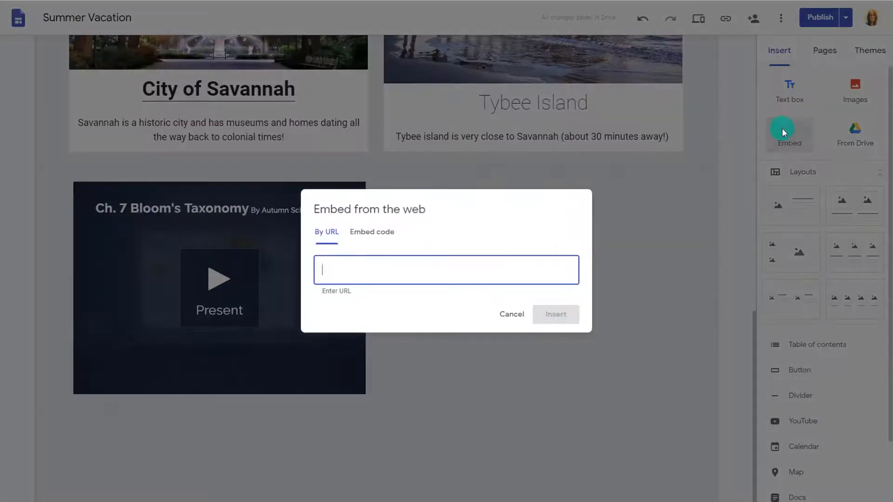
left_click(365, 231)
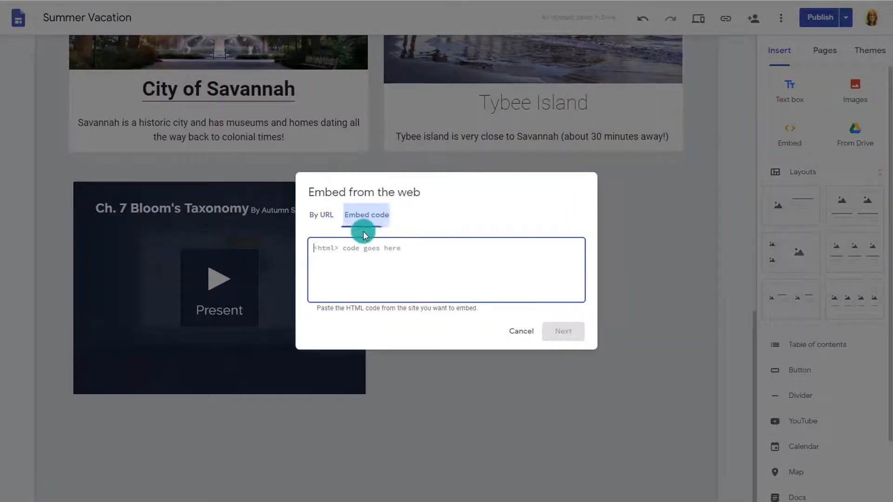
left_click(326, 215)
right_click(330, 271)
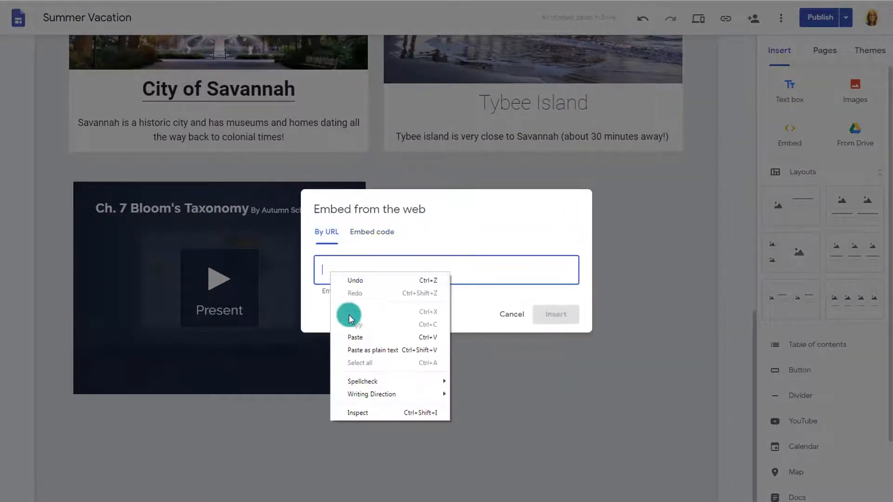
left_click(354, 337)
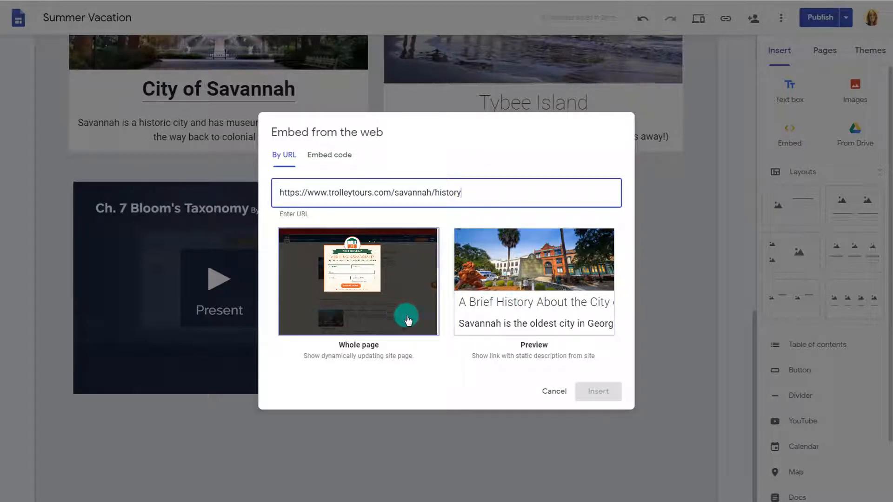
left_click(478, 305)
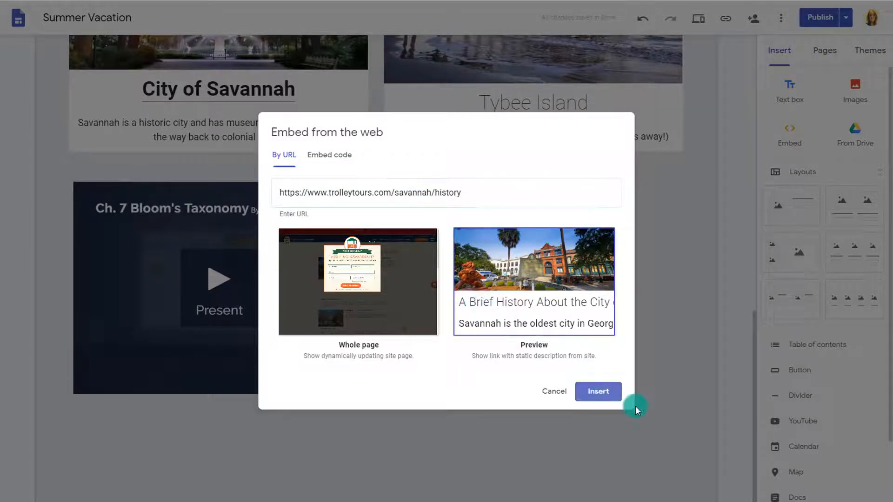
left_click(603, 393)
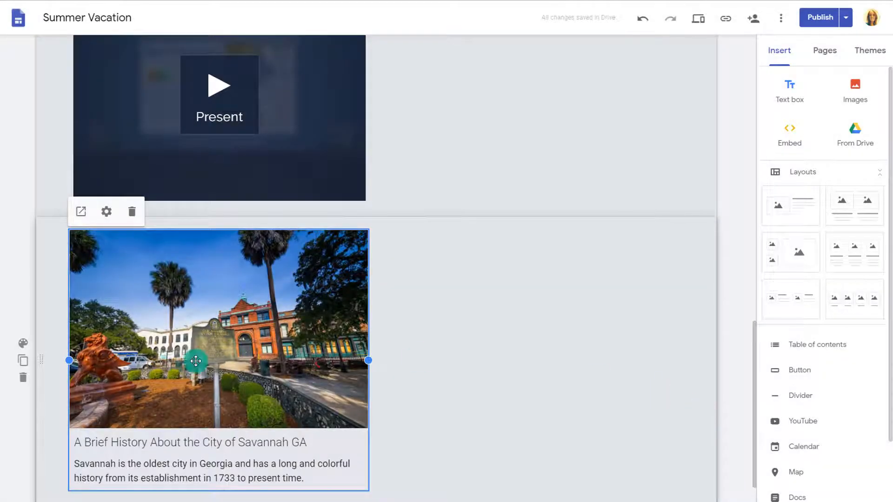
left_click_drag(190, 317, 511, 148)
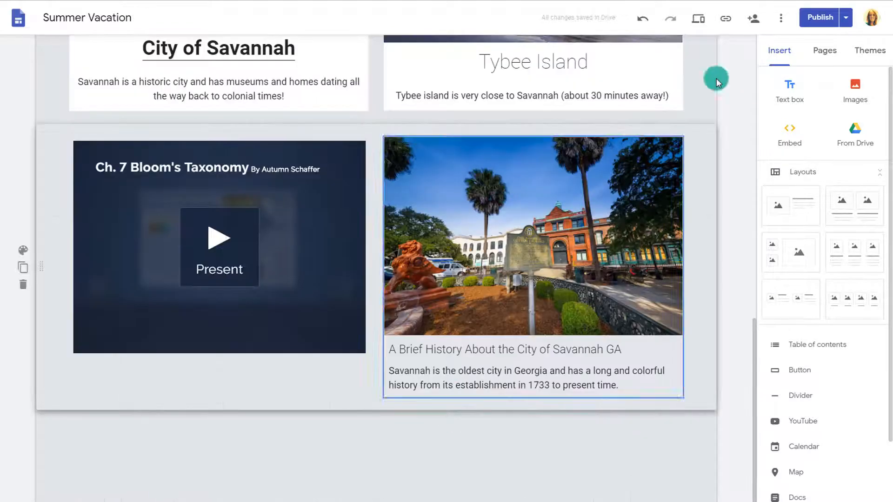
- Publish the site again and test both the embedded presentation and the Savannah history preview in the published version
left_click(819, 18)
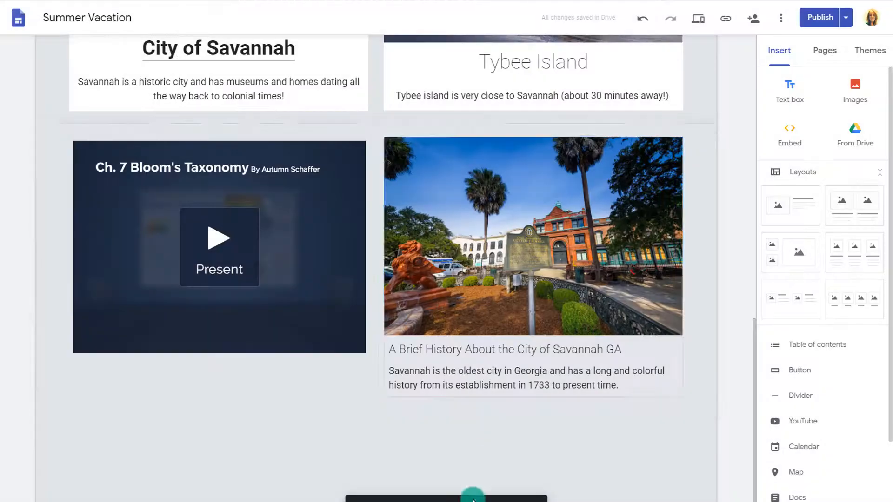
left_click(516, 497)
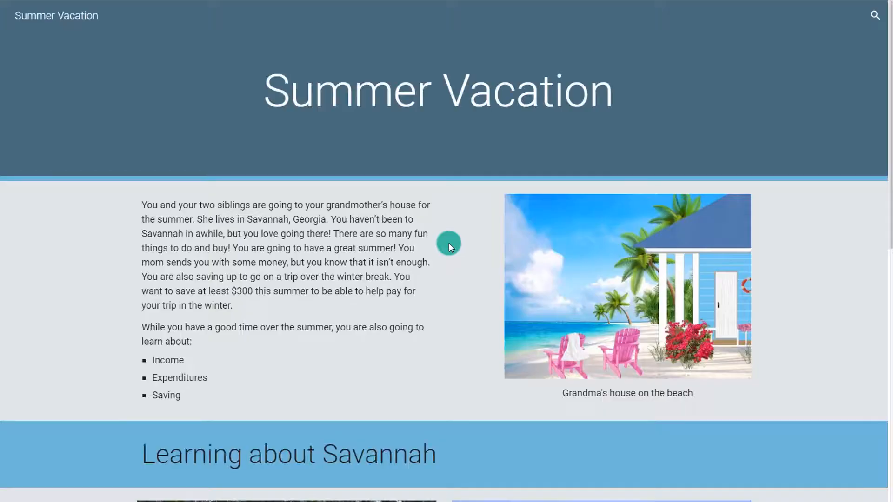
scroll(351, 314, "down", 10)
scroll(351, 314, "down", 1)
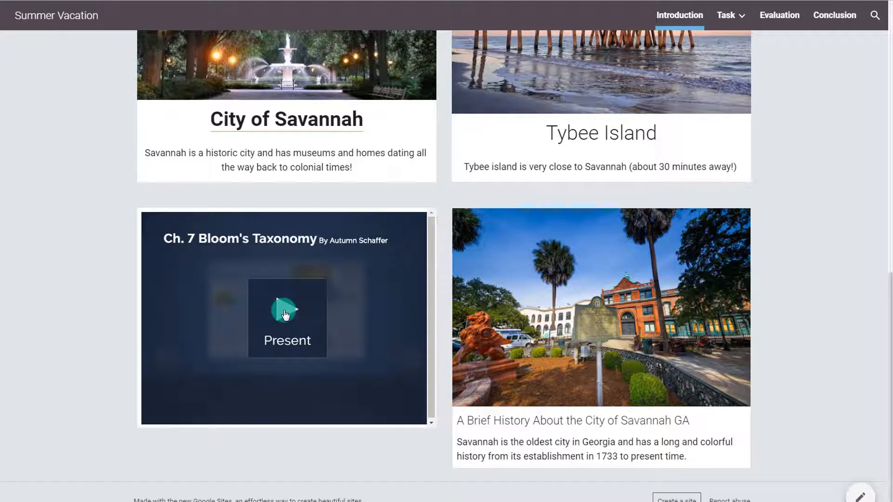
left_click(285, 315)
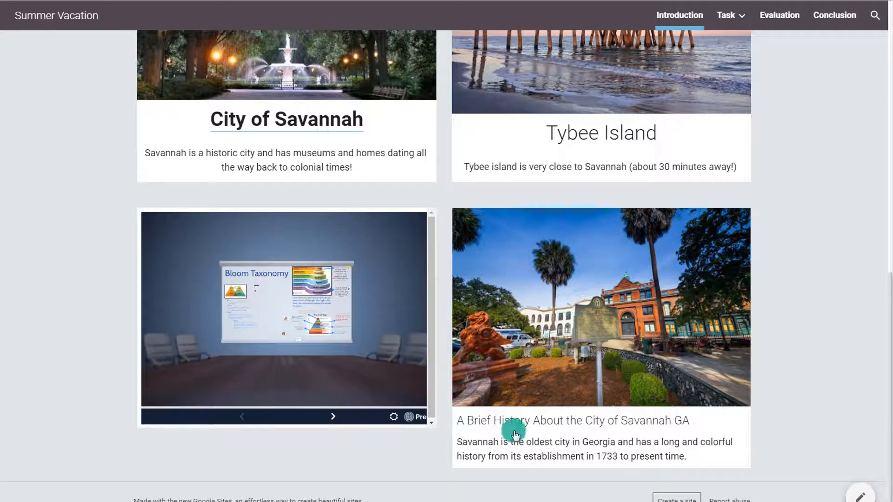
left_click(591, 259)
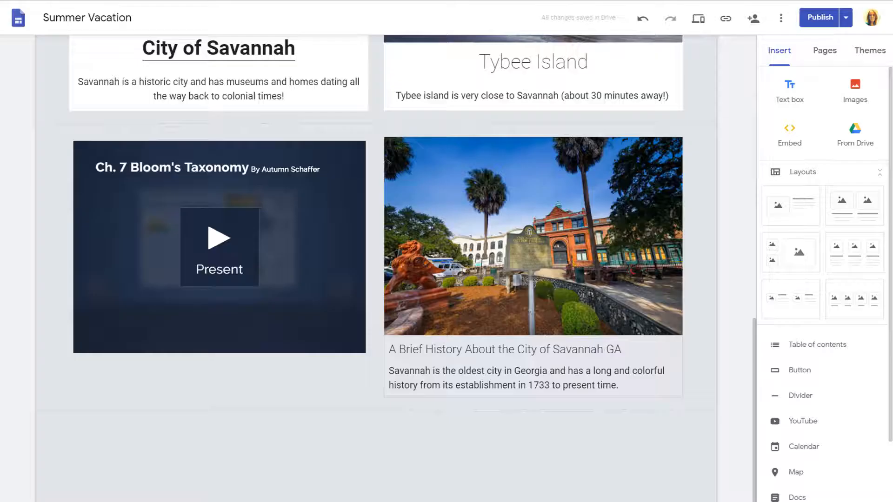
- Remove the embedded presentation and the Savannah history preview from the Introduction page
left_click(603, 184)
scroll(603, 184, "up", 6)
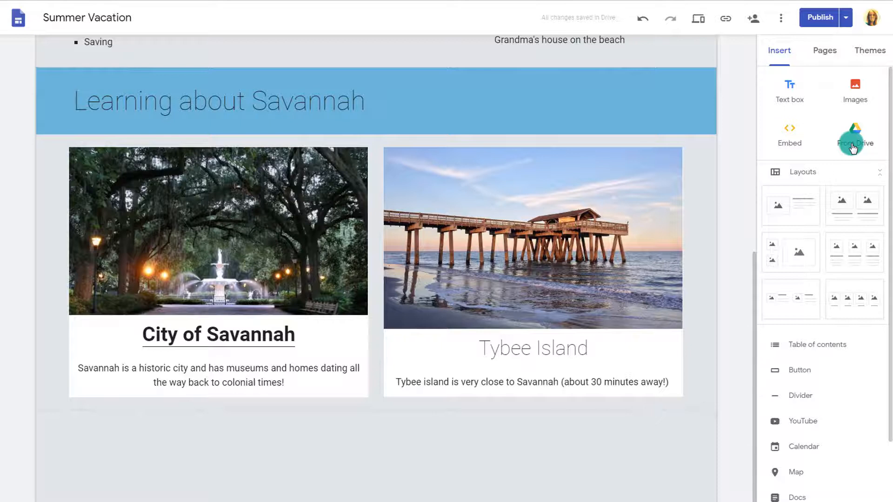
- Insert the video 0123181223.mp4 from Google Drive below the City of Savannah section
left_click_drag(757, 272, 769, 256)
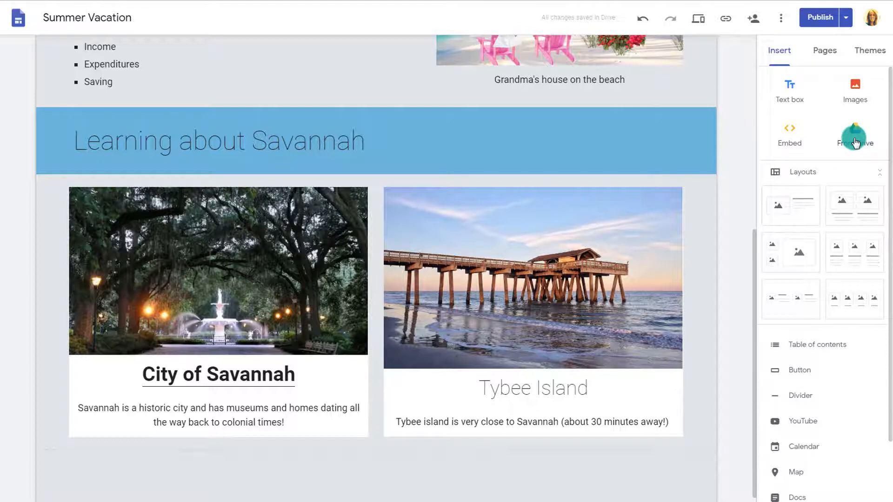
left_click_drag(754, 233, 753, 259)
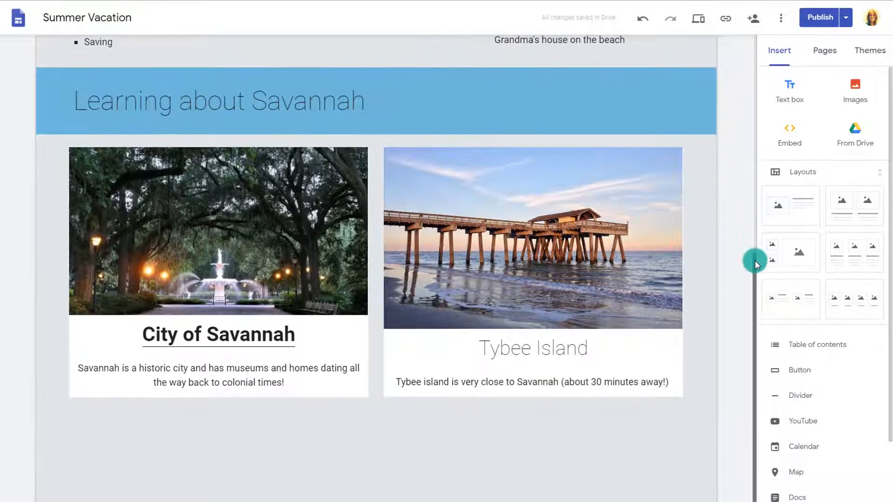
left_click(858, 137)
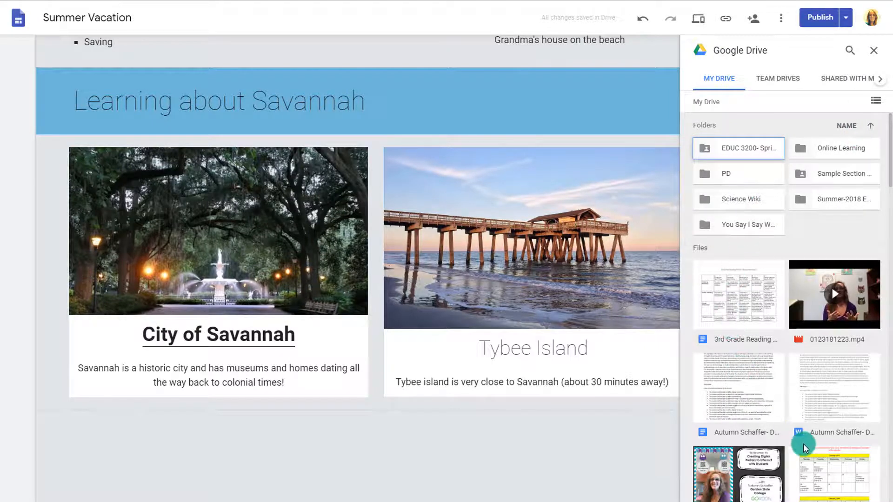
scroll(804, 444, "down", 3)
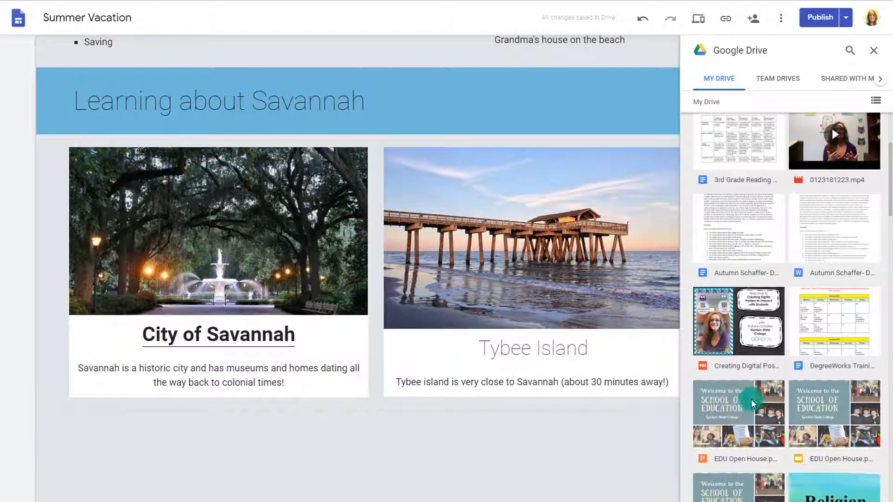
left_click(814, 156)
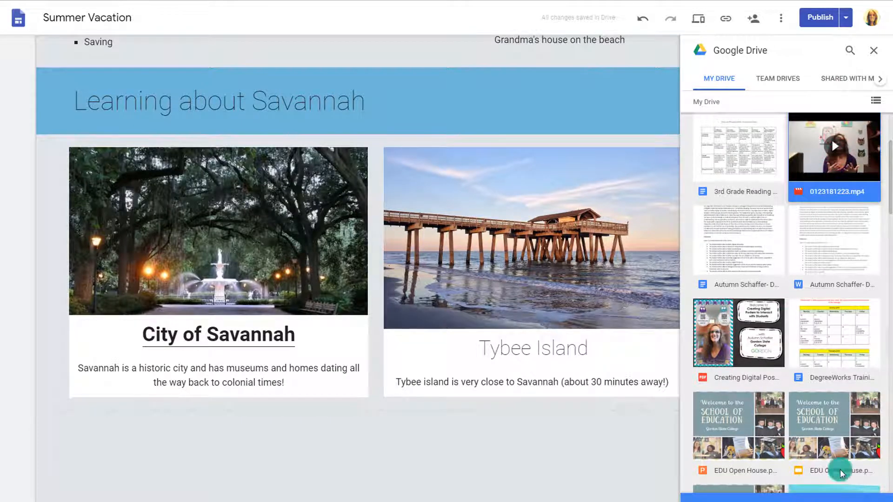
left_click(860, 501)
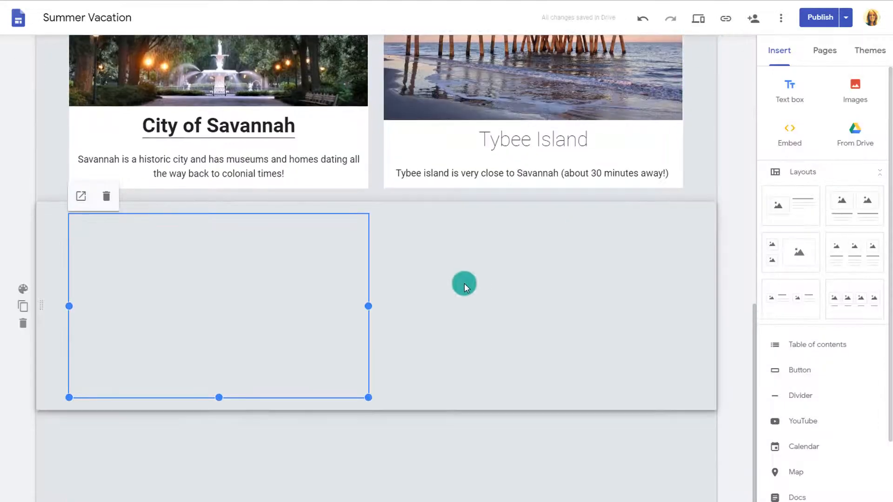
left_click(479, 311)
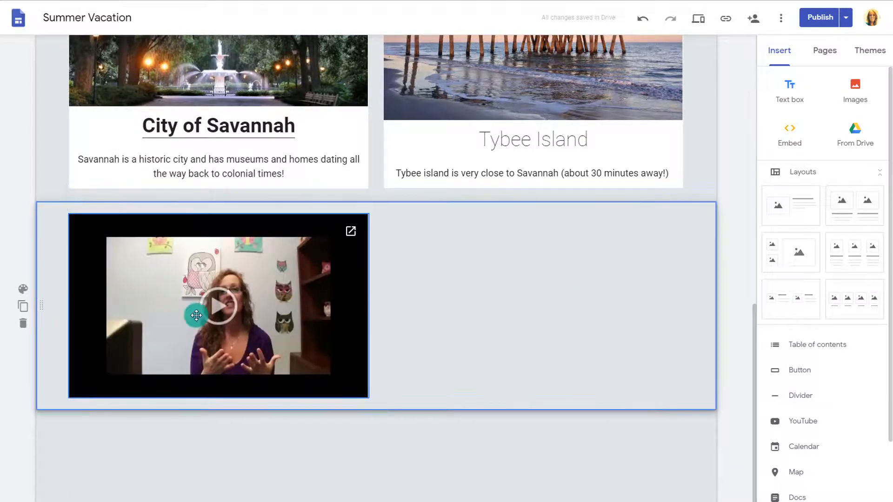
- Insert the presentation EDU Open House.pptx from Google Drive and place it beside the embedded video
left_click(852, 136)
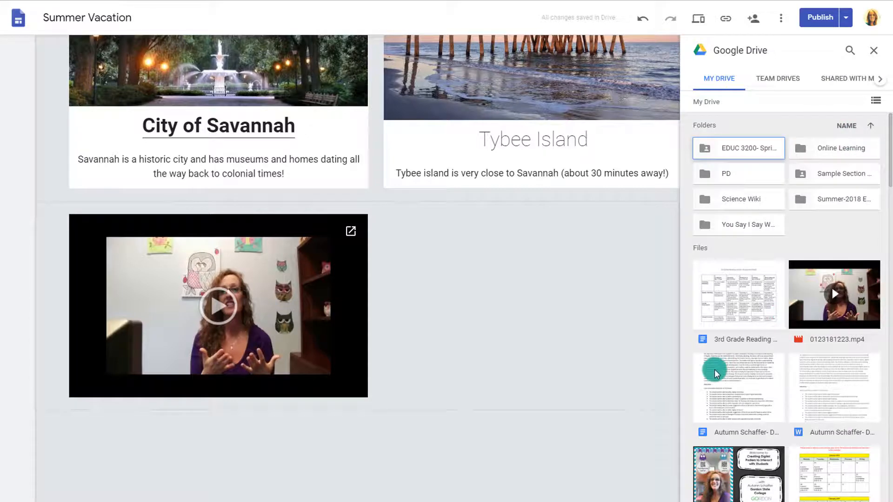
scroll(715, 369, "down", 3)
scroll(714, 369, "down", 3)
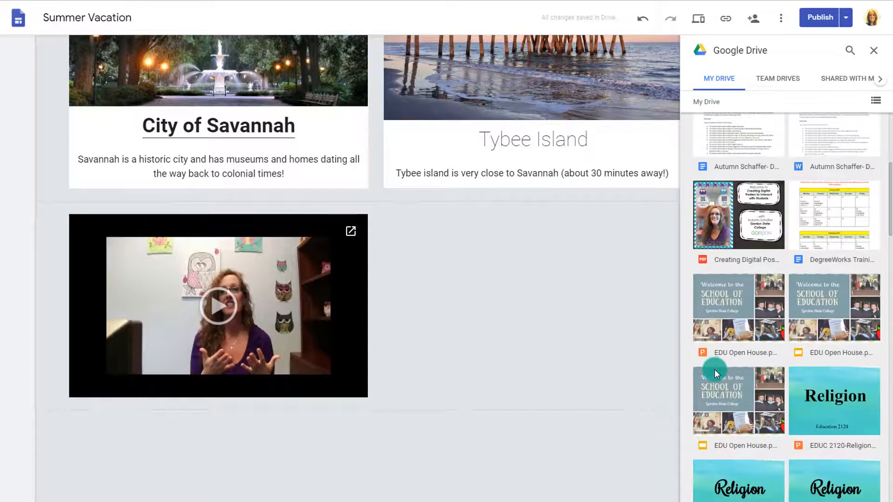
left_click(730, 313)
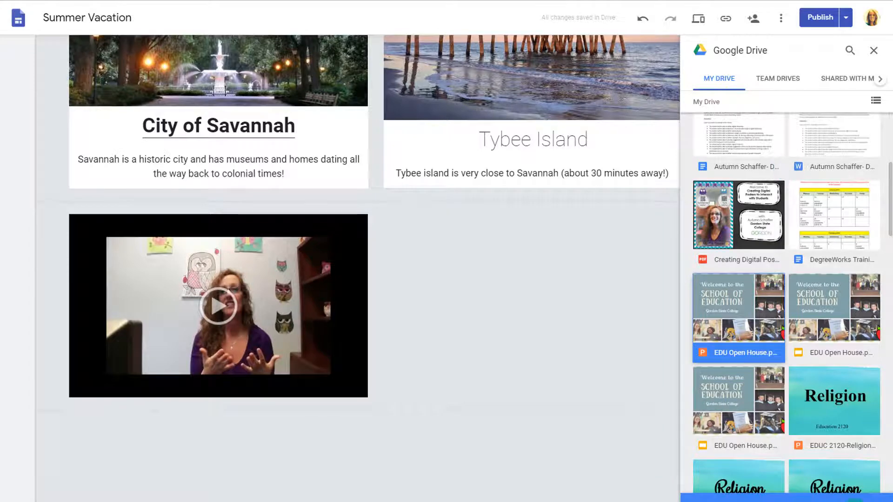
left_click(858, 497)
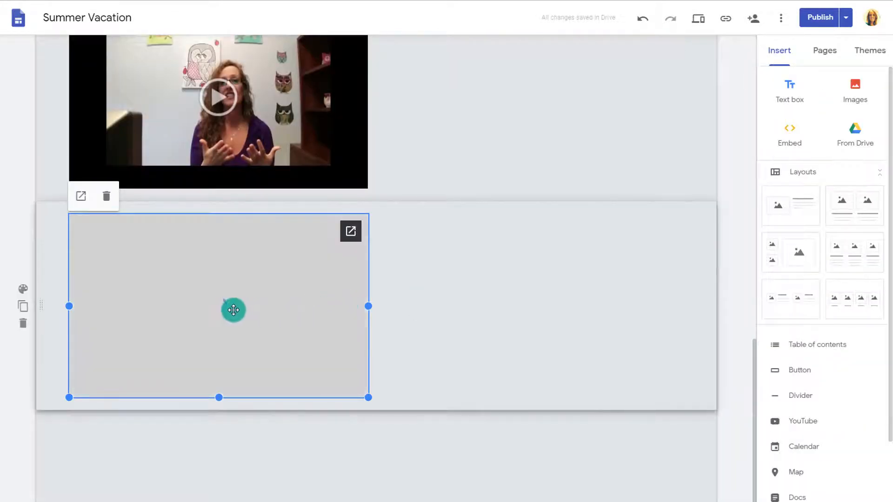
left_click_drag(225, 310, 539, 368)
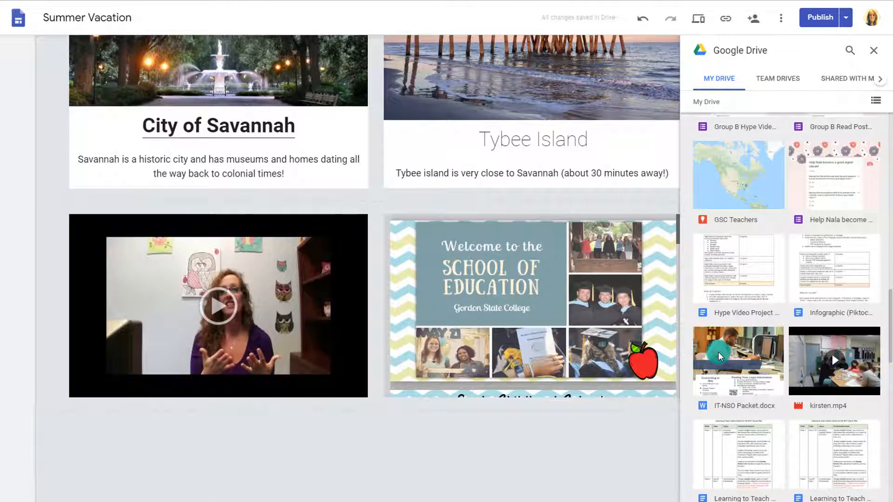
- Insert the document IT-NSO Packet.docx from Google Drive below the embedded video
left_click(718, 357)
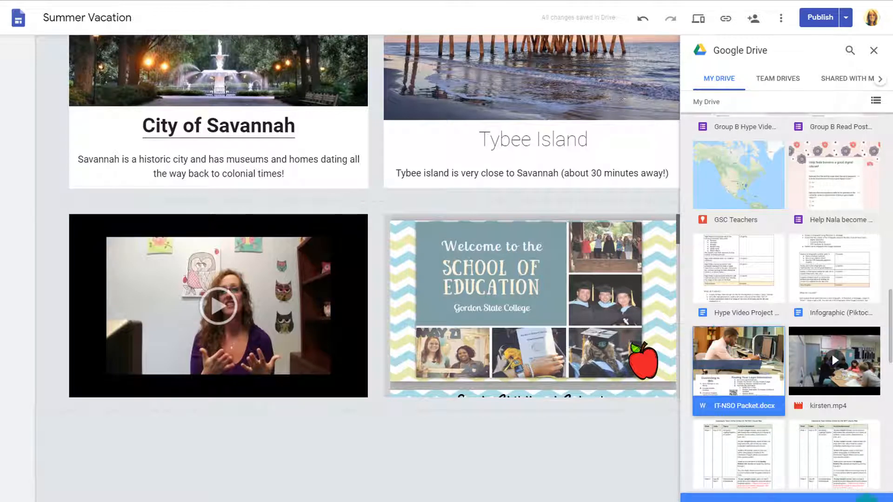
left_click(866, 497)
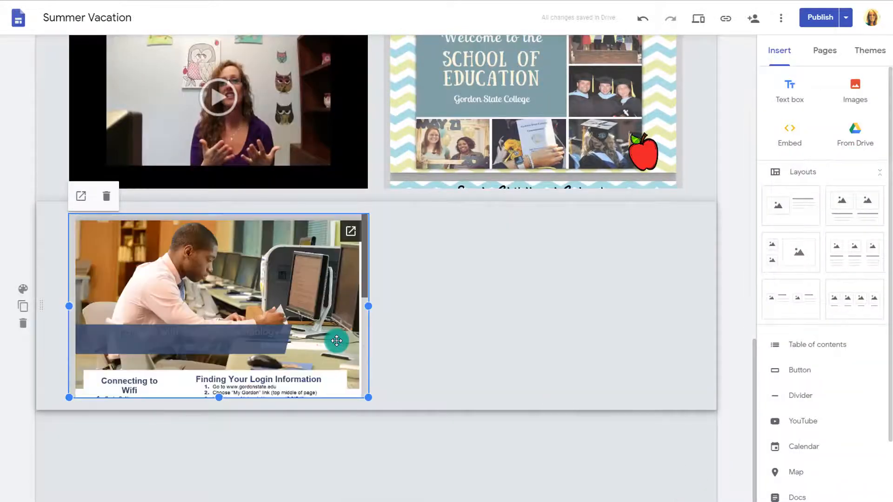
scroll(522, 347, "up", 5)
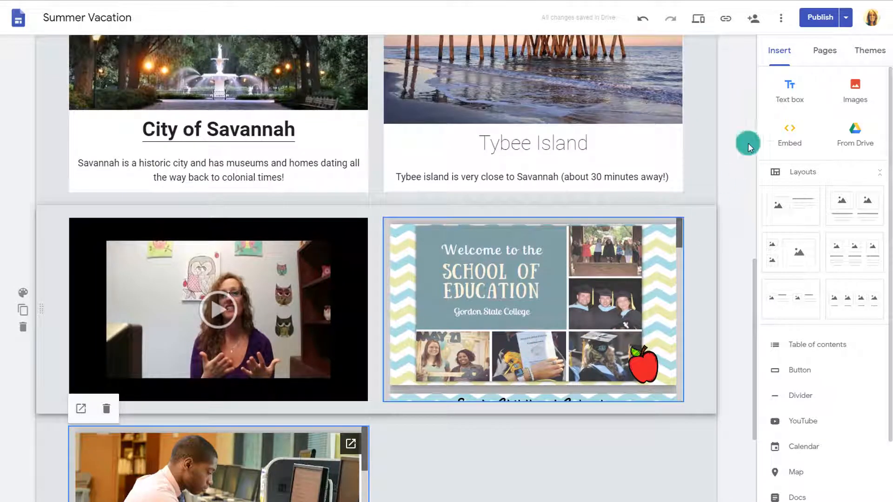
- Publish the site again, open the published version and briefly play and pause the embedded video
left_click(820, 17)
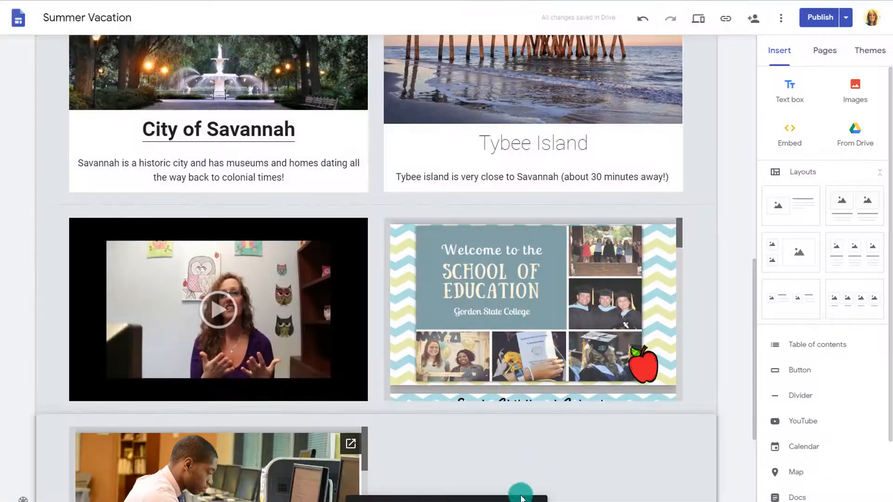
left_click(515, 498)
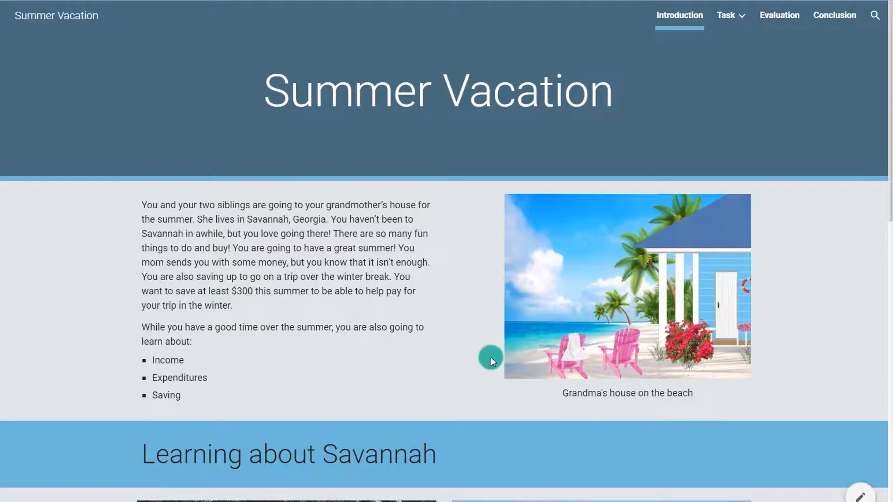
scroll(490, 357, "down", 12)
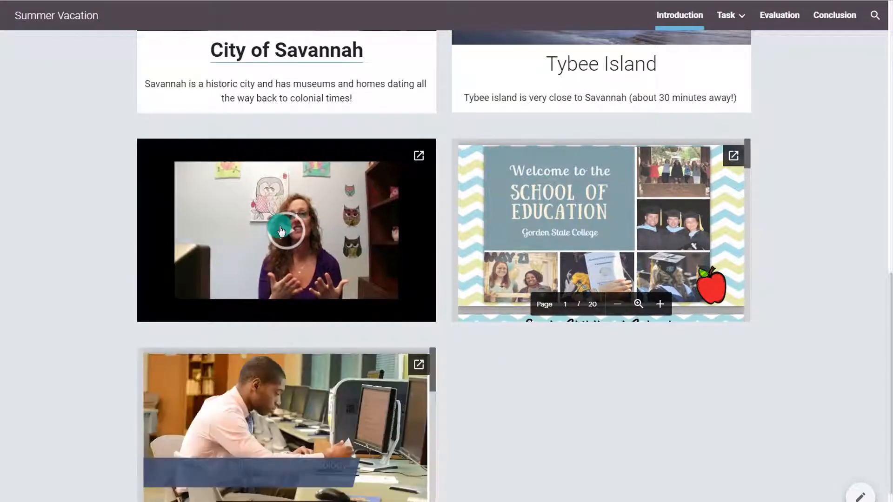
left_click(281, 230)
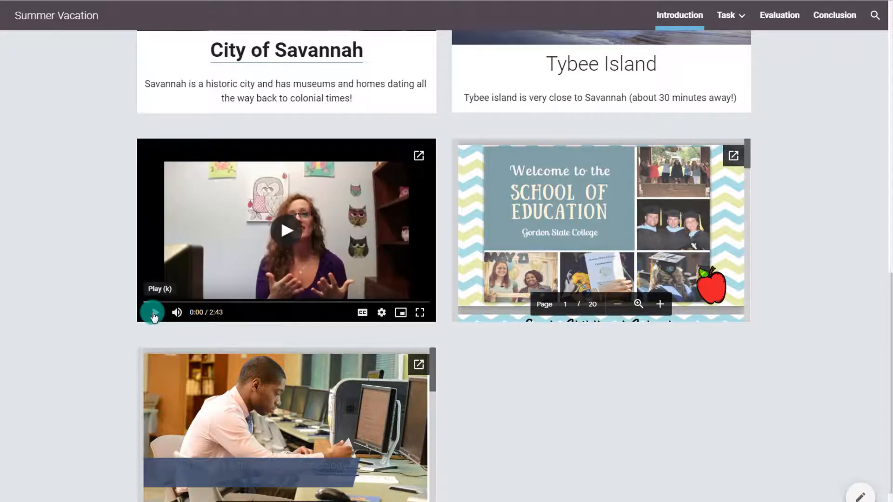
left_click(153, 314)
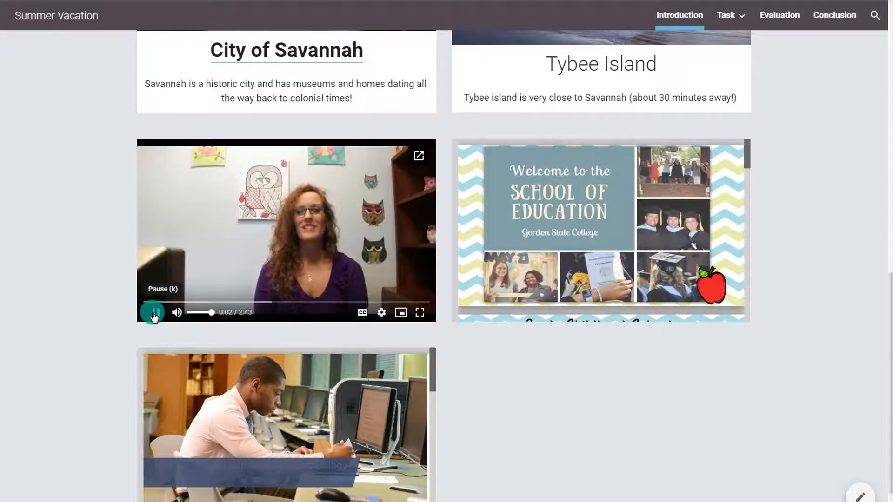
left_click(154, 312)
left_click(300, 207)
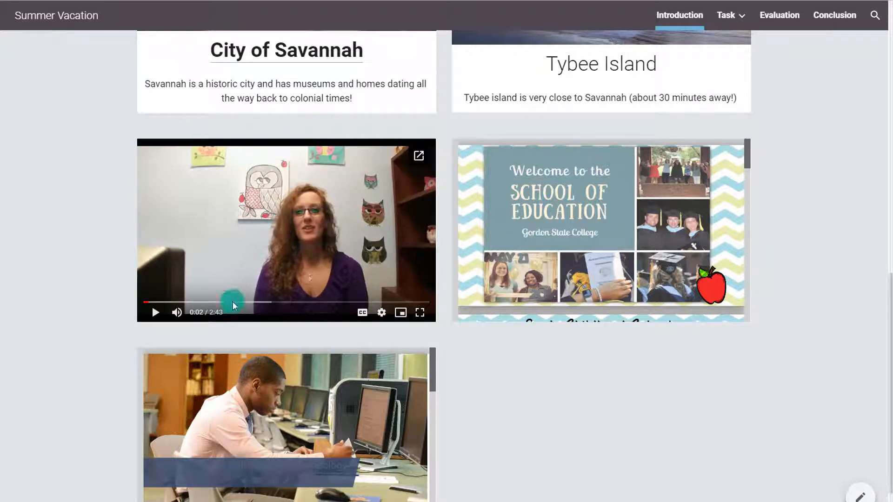
- Look through the embedded EDU Open House presentation in the page, view its slides in a separate window and close that window
mouse_move(642, 283)
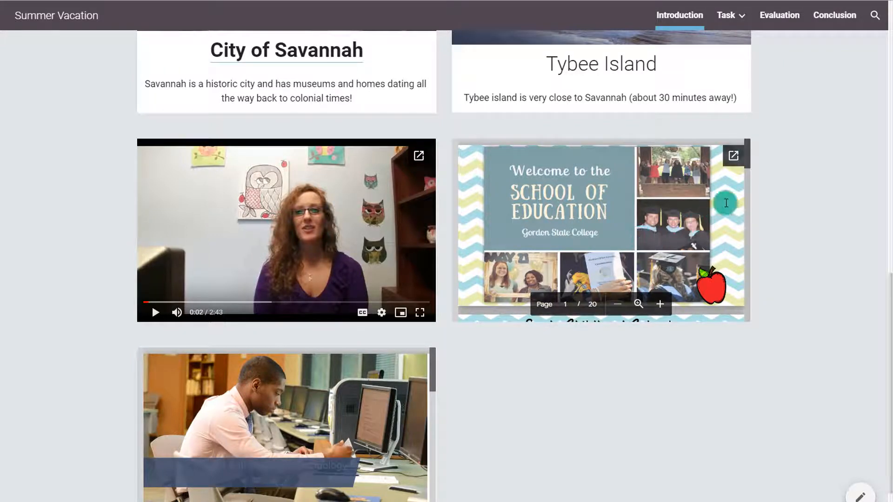
left_click_drag(749, 161, 744, 239)
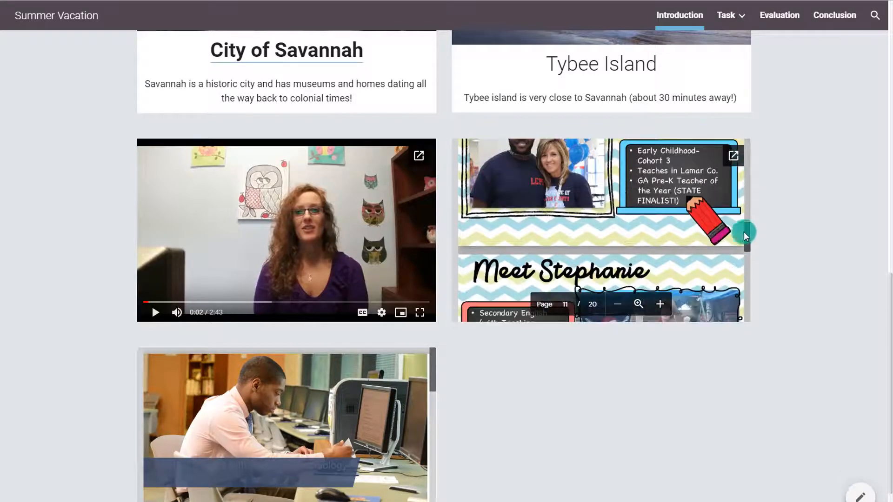
left_click(738, 158)
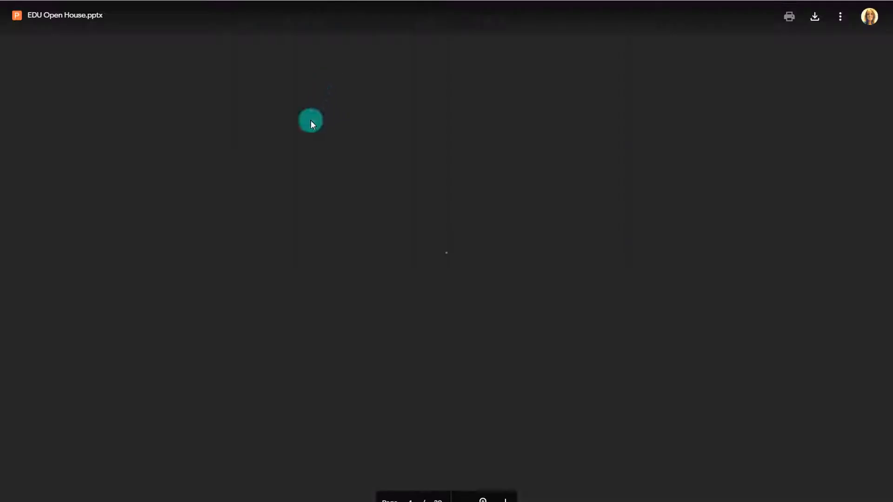
scroll(317, 276, "down", 20)
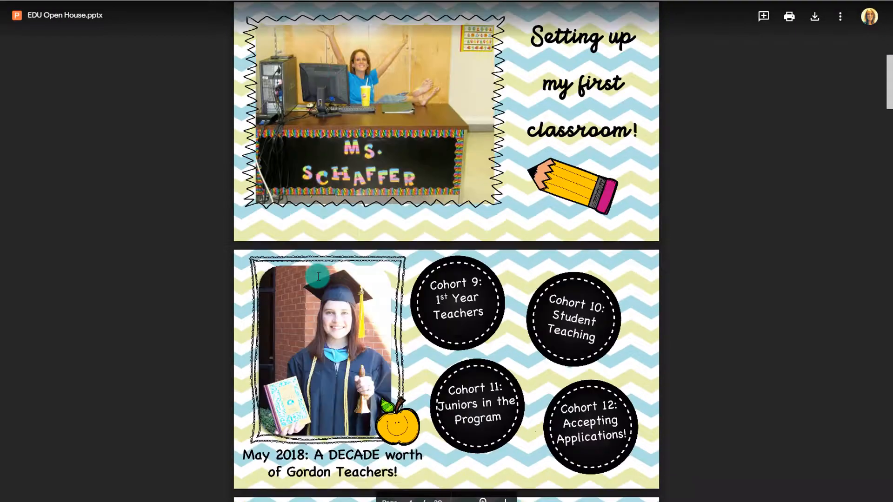
scroll(317, 277, "down", 9)
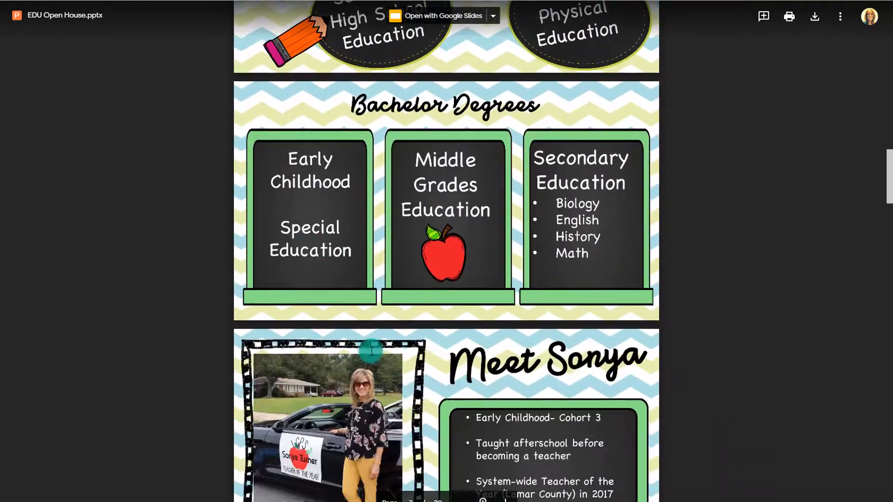
key("ctrl+w")
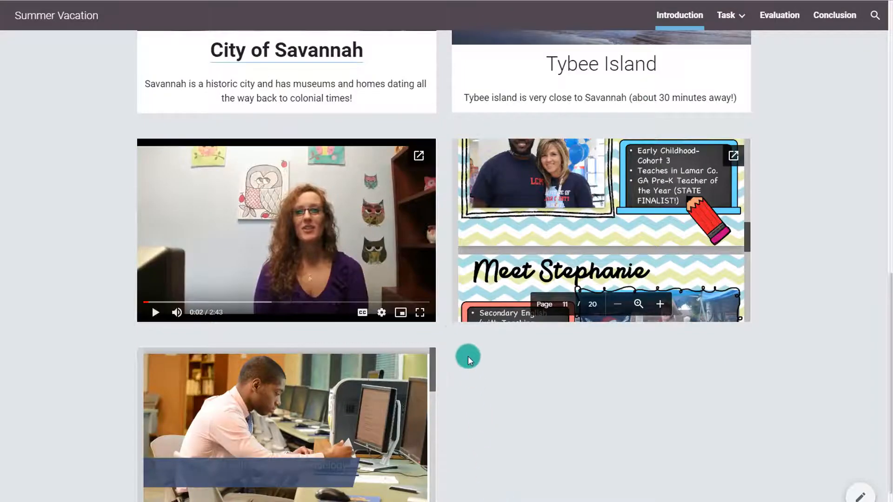
- Check the embedded IT-NSO Packet document, view it in a separate window and return to the site editor
scroll(458, 334, "down", 1)
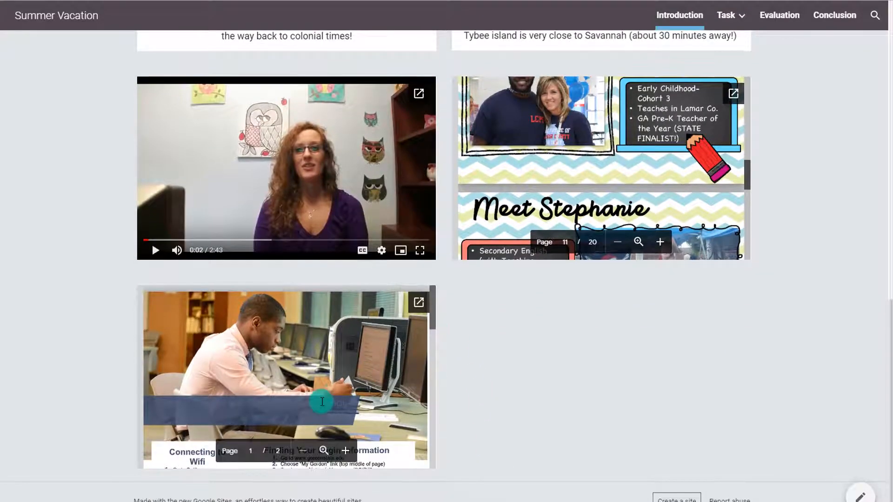
left_click_drag(434, 303, 450, 271)
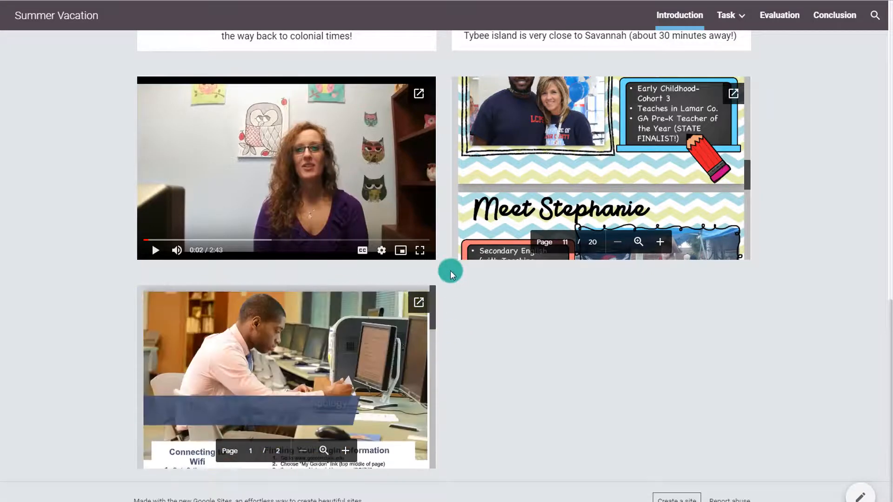
left_click(420, 306)
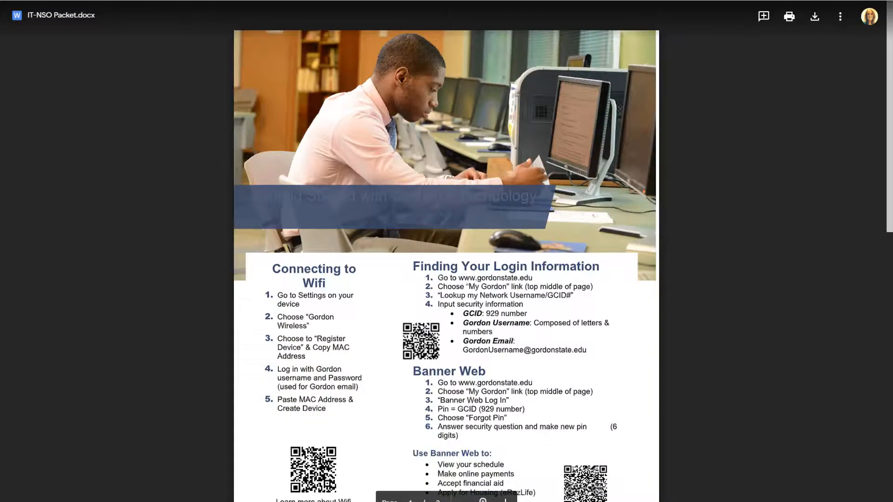
key("ctrl+shift+Tab")
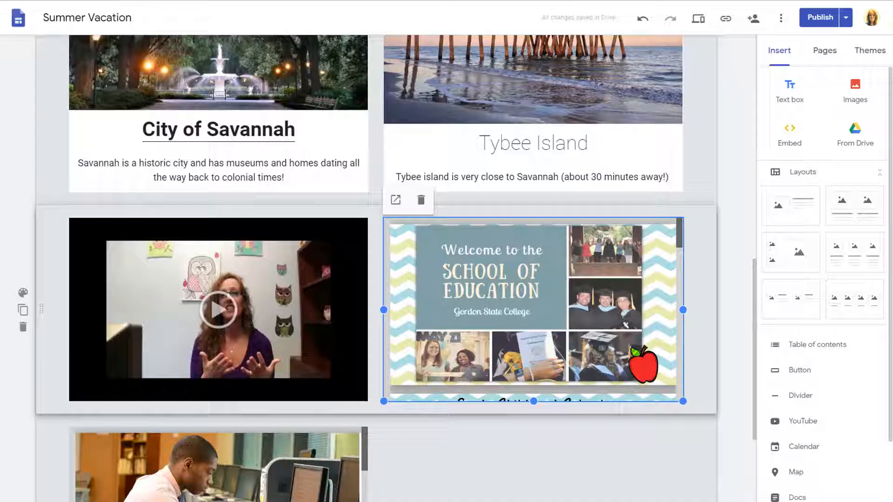
- Remove the embedded presentation, video and IT-NSO Packet document from below the City of Savannah and Tybee Island sections
left_click(424, 201)
left_click(309, 246)
left_click(110, 199)
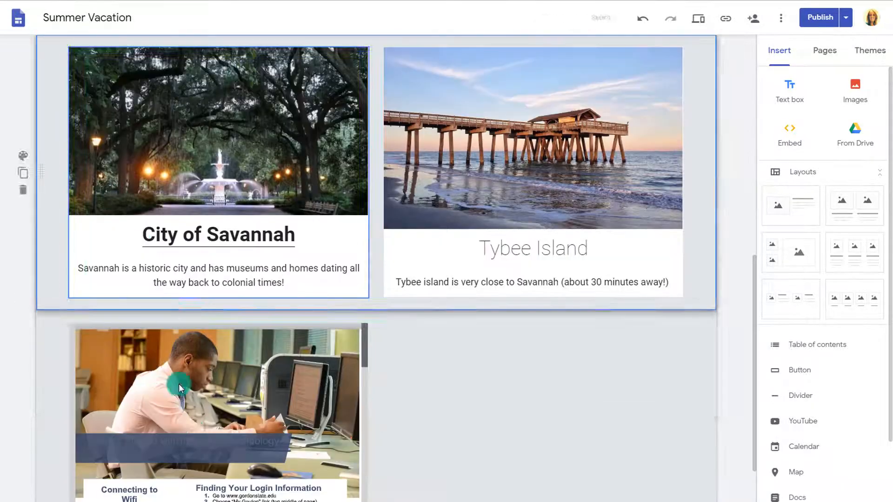
left_click(191, 418)
left_click(108, 302)
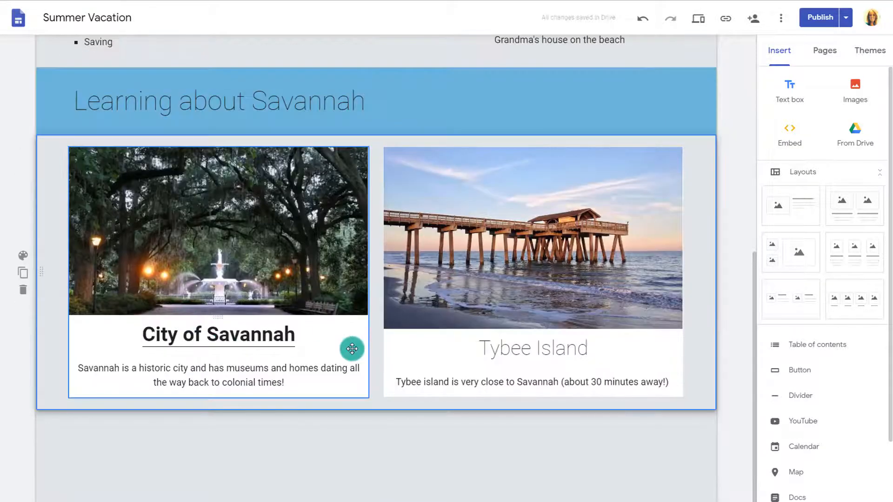
- Browse the Docs, Slides and Sheets files available for insertion, closing each list without choosing a file
scroll(821, 171, "up", 2)
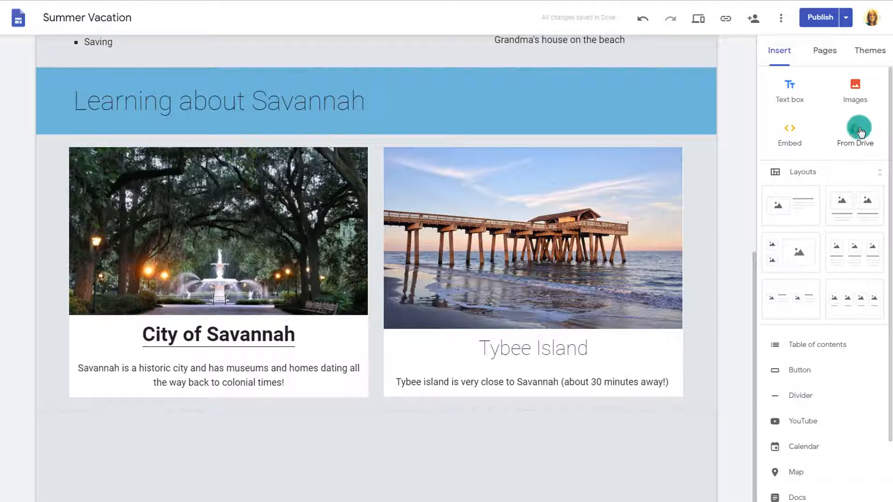
scroll(838, 269, "down", 2)
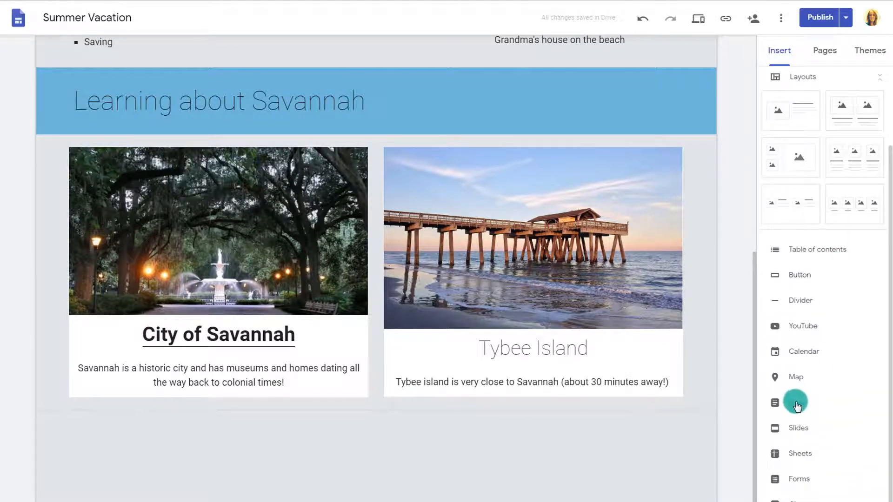
left_click(795, 406)
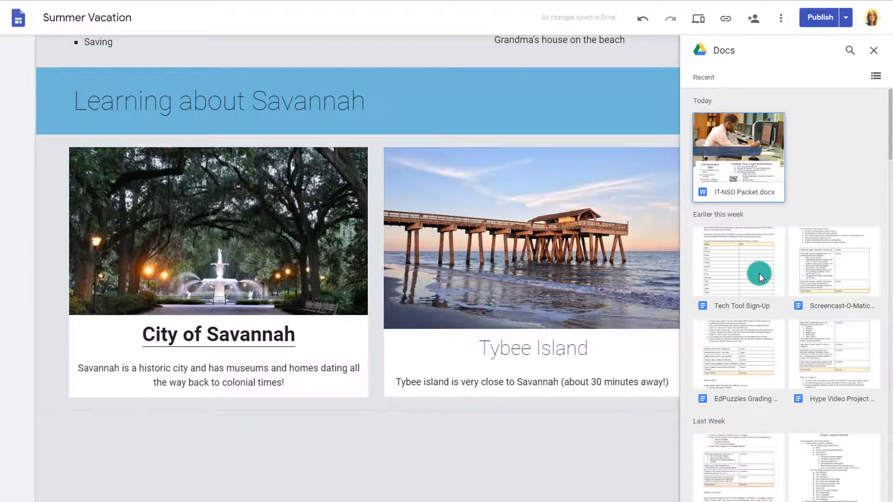
left_click(877, 57)
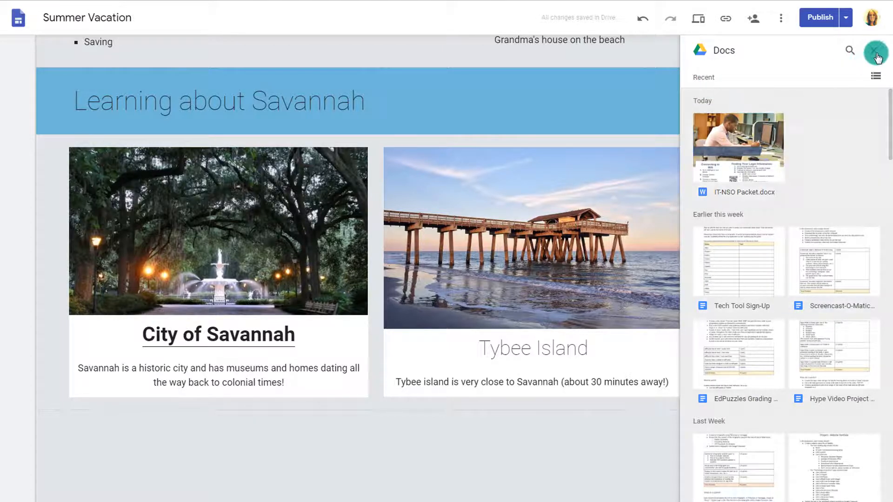
left_click(793, 432)
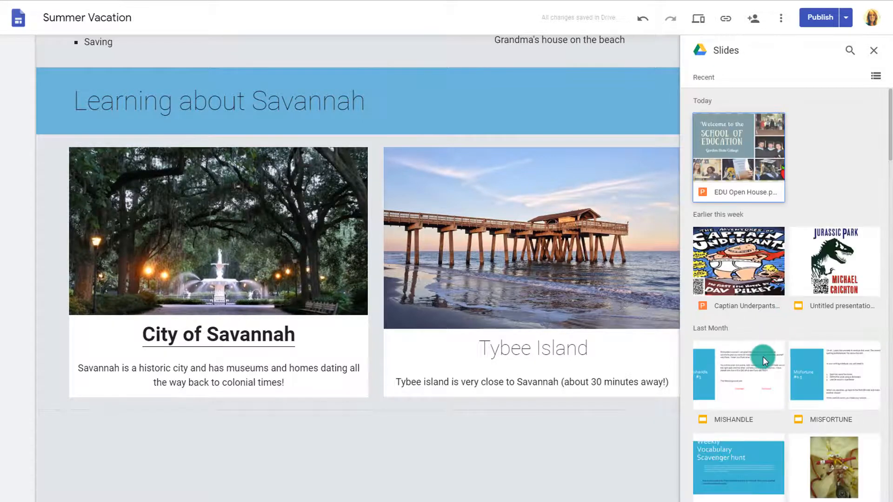
scroll(765, 358, "down", 2)
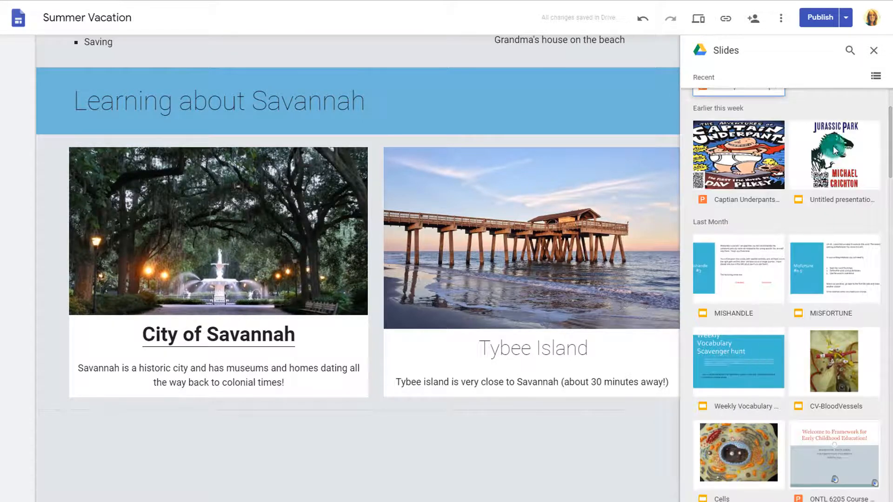
left_click(870, 54)
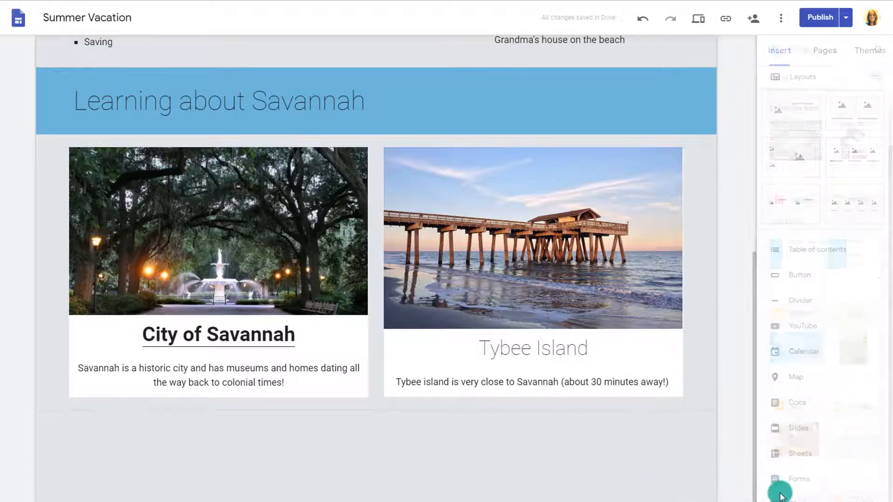
left_click(786, 462)
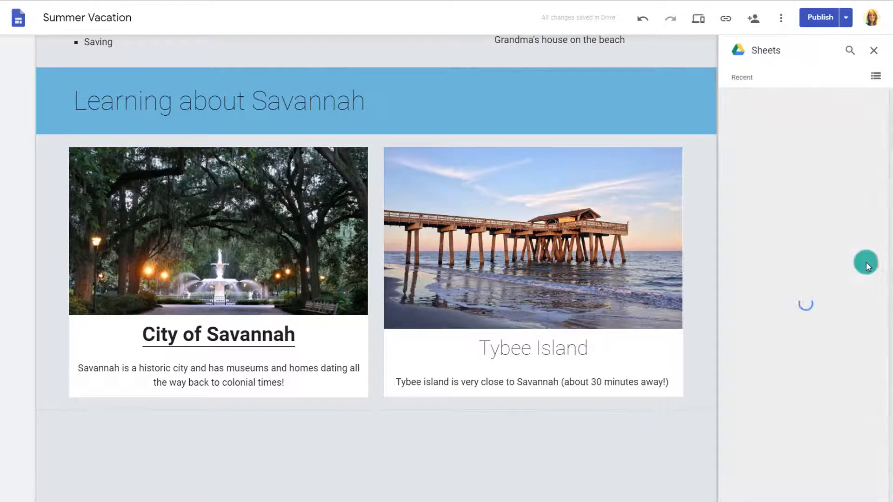
left_click(871, 55)
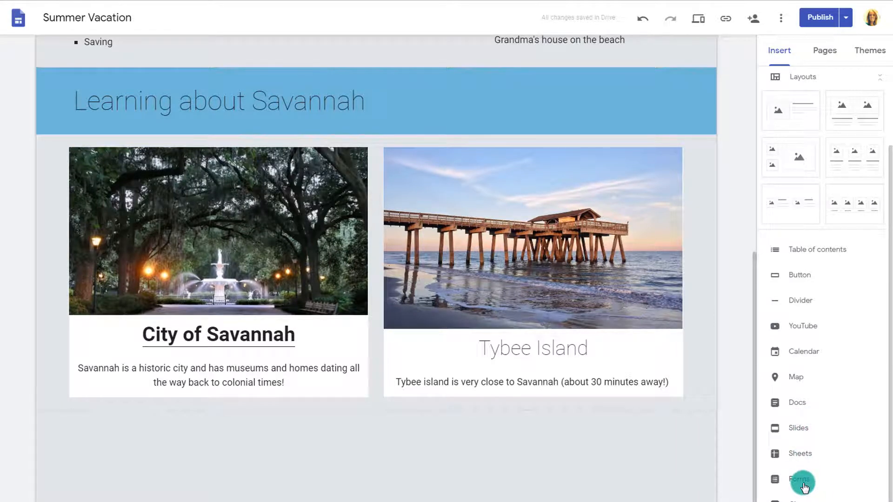
- Search YouTube for "history of savannah" and insert the "Savannah Top Ten Things To Do" video below the City of Savannah section
left_click(800, 331)
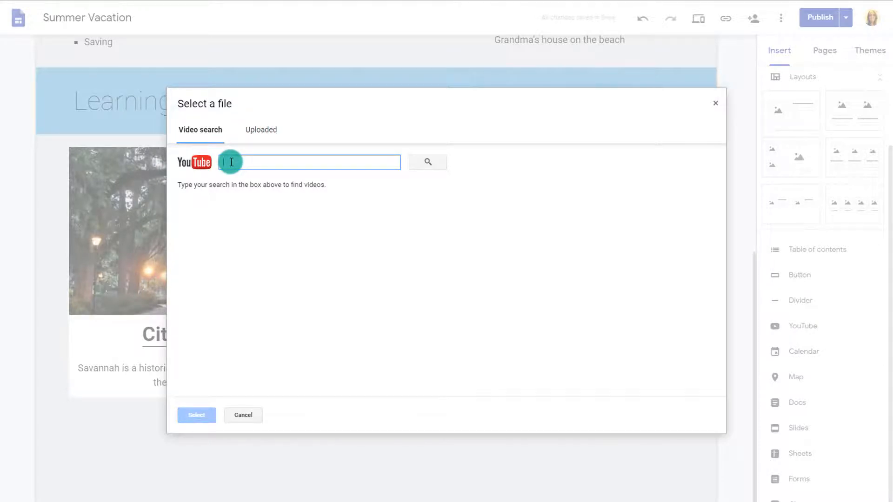
type("history of savannah")
key("Return")
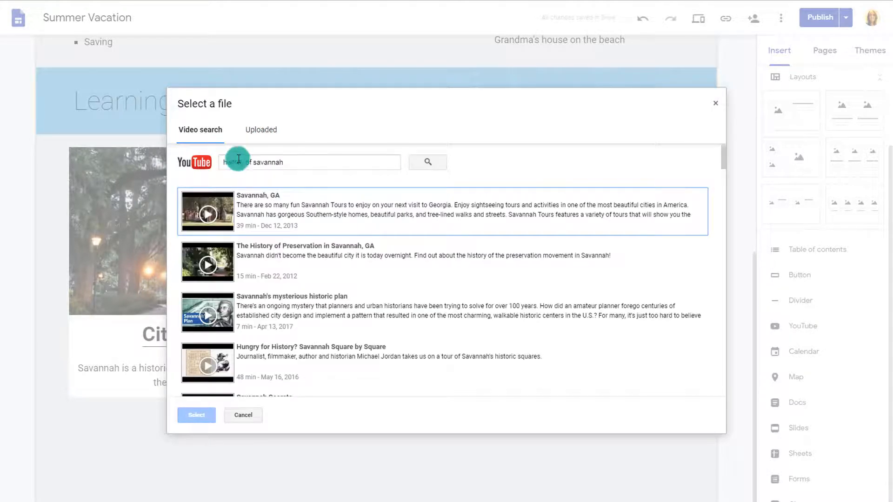
scroll(349, 279, "down", 3)
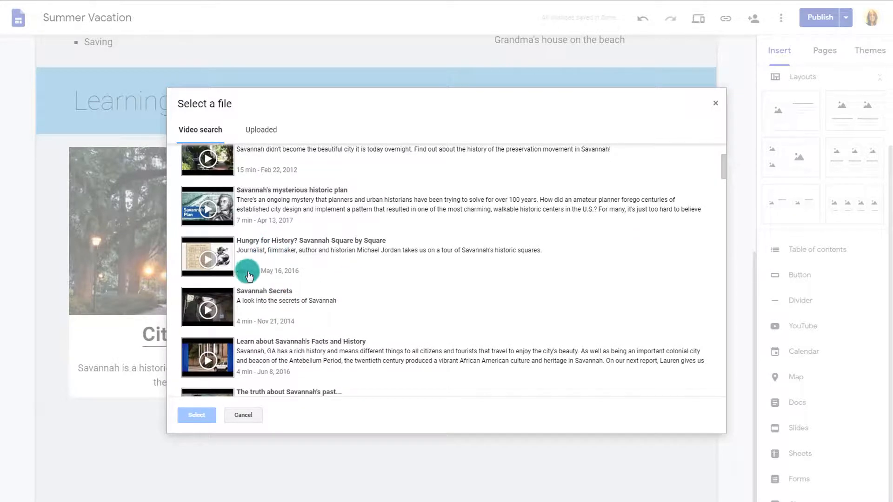
scroll(260, 279, "down", 3)
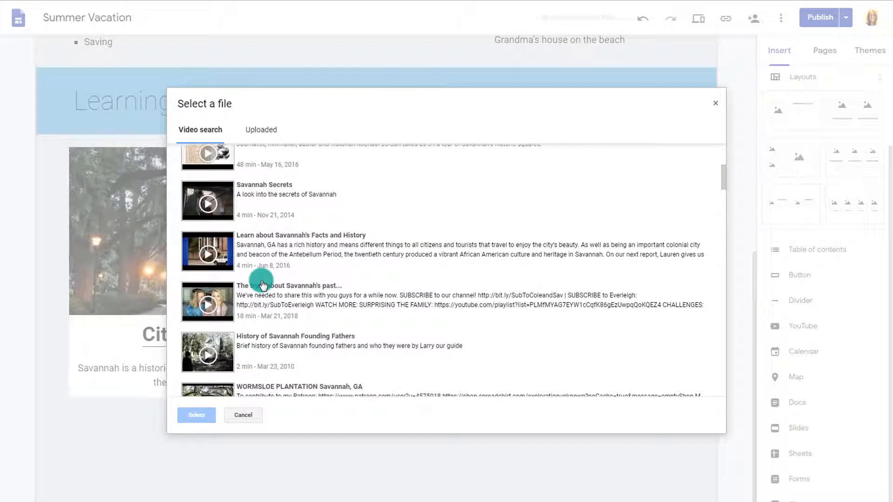
scroll(262, 285, "down", 3)
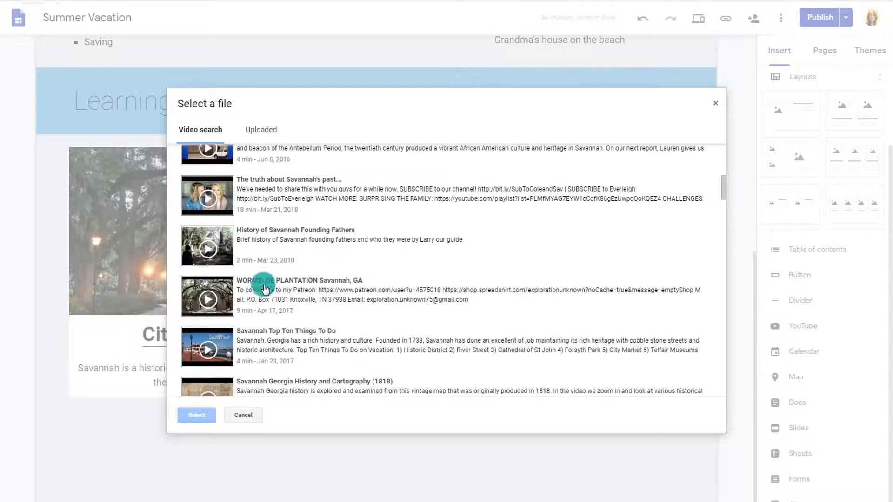
left_click(263, 342)
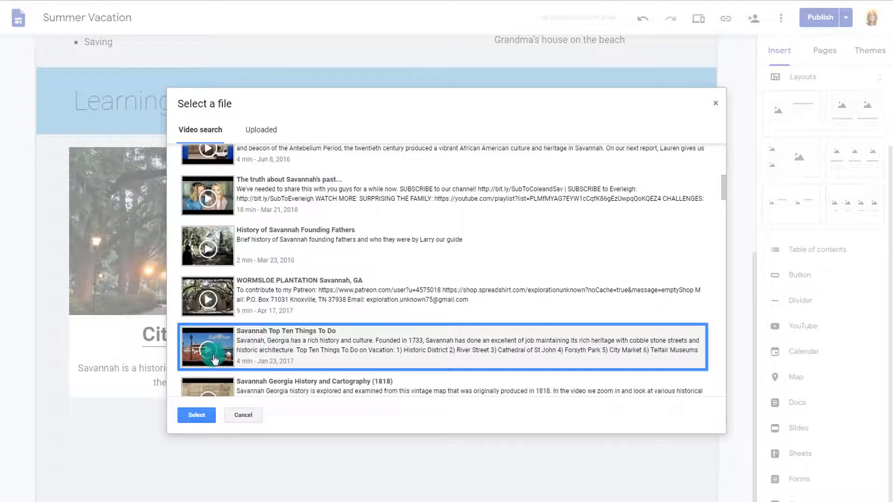
left_click(207, 415)
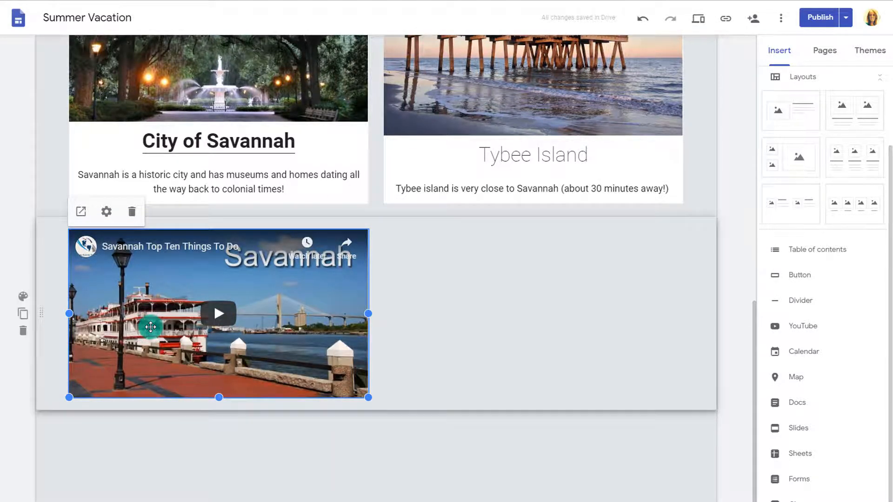
- Insert a map of "savannah, ga" and place it beside the Savannah Top Ten Things To Do video
left_click(797, 378)
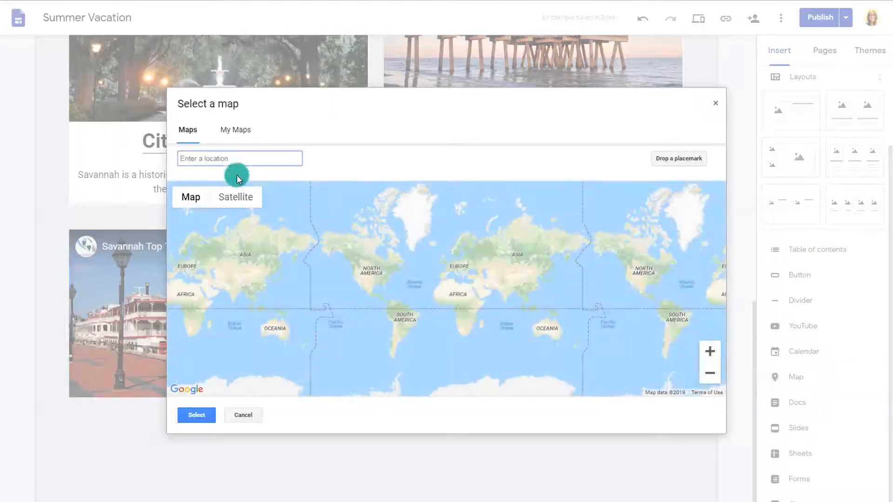
type("sa")
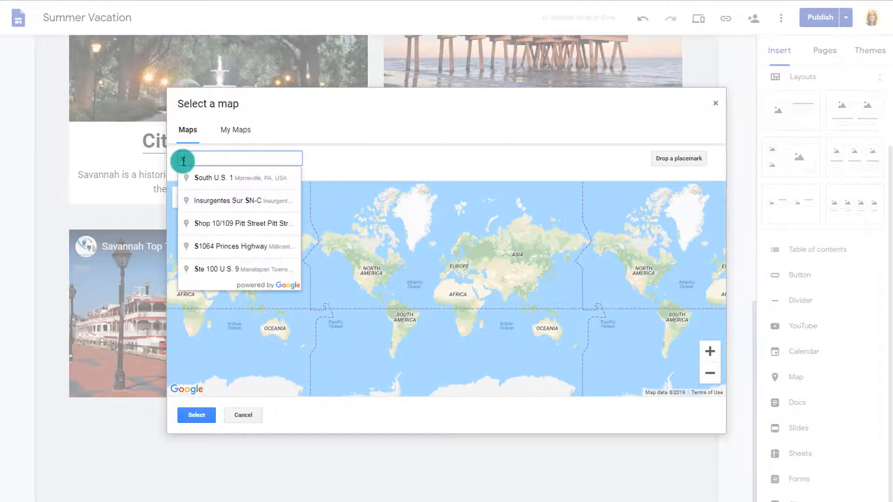
type("vannah, ga")
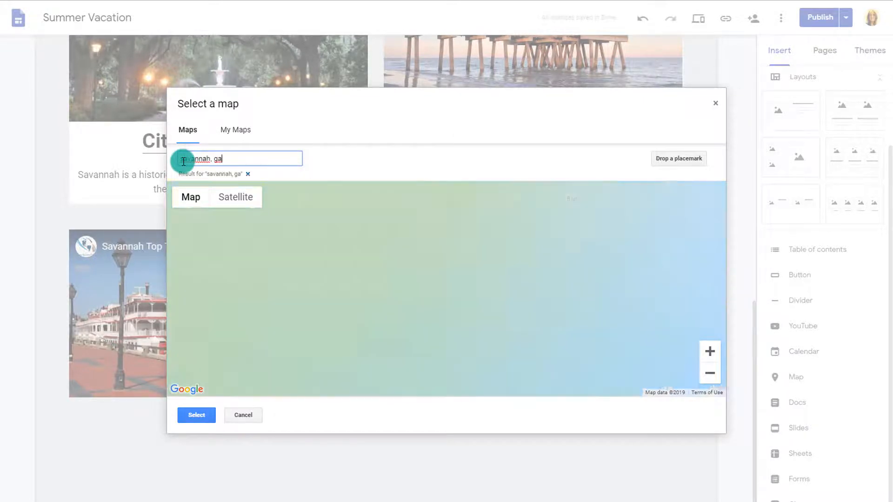
key("Return")
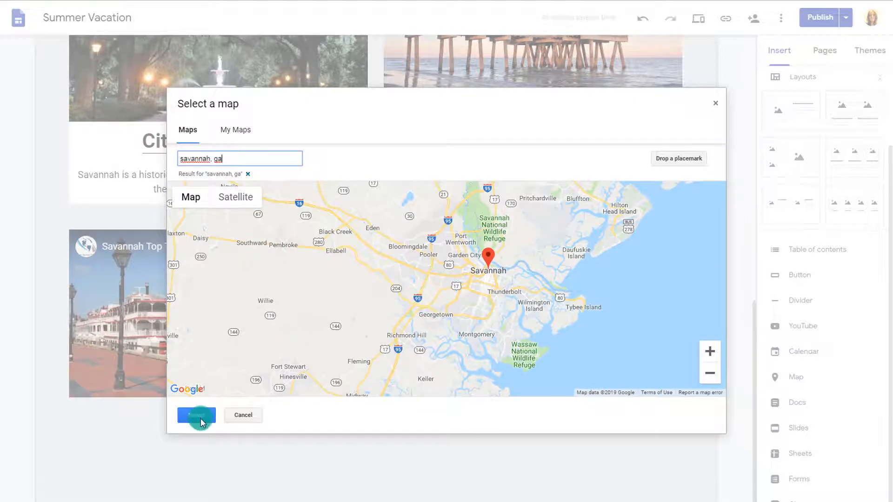
left_click(197, 415)
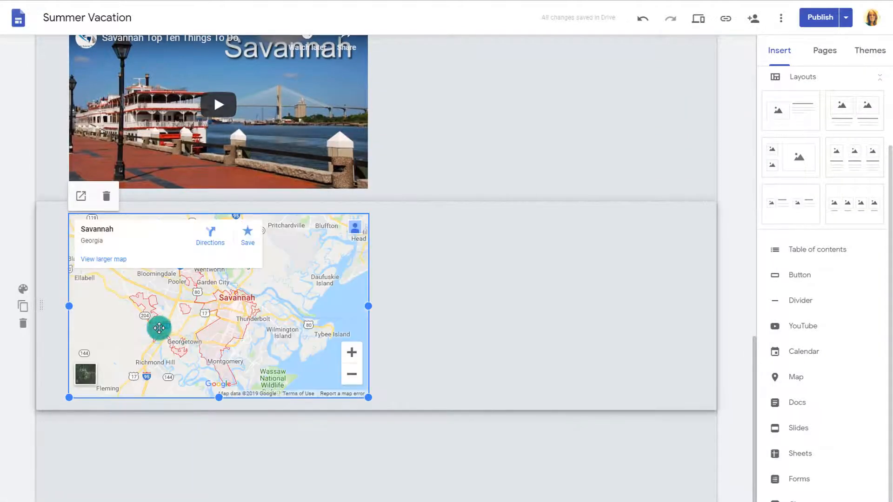
left_click_drag(154, 332, 480, 319)
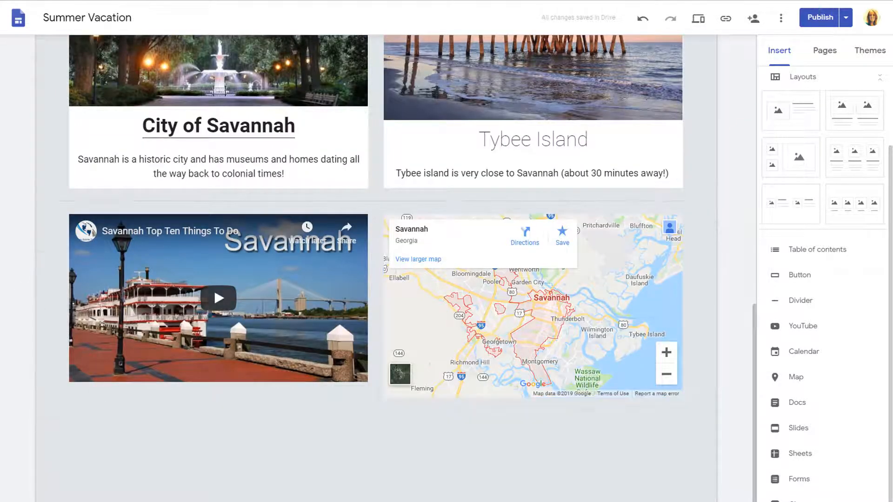
- Publish the updated site and view the video and map section on the live Introduction page
left_click(817, 20)
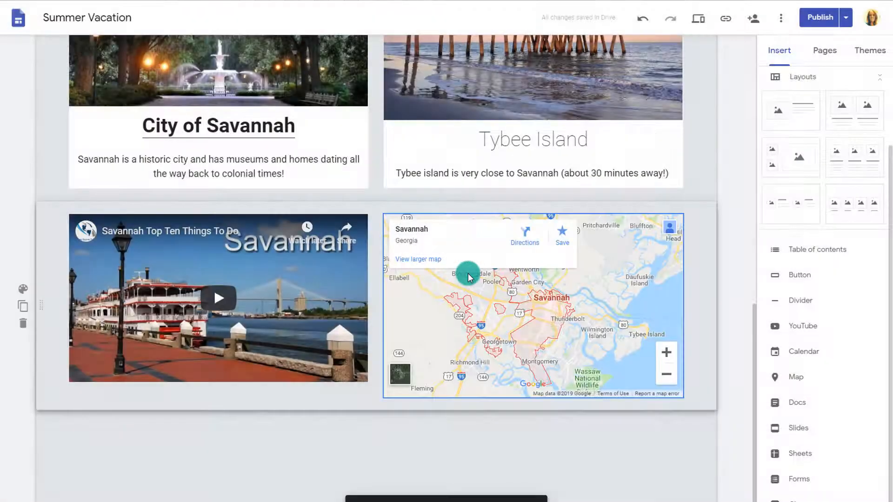
left_click(524, 498)
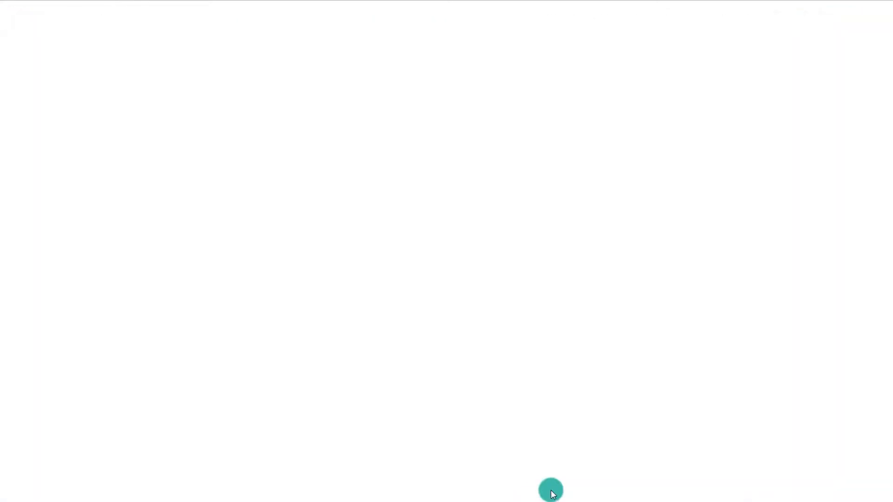
scroll(424, 297, "down", 10)
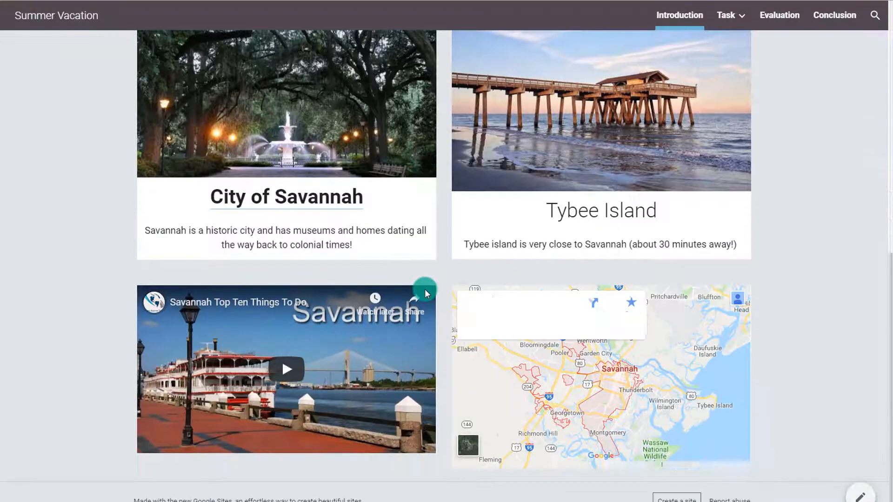
- Test the embedded Savannah video by playing and pausing it, and dismiss the suggested videos
left_click(345, 362)
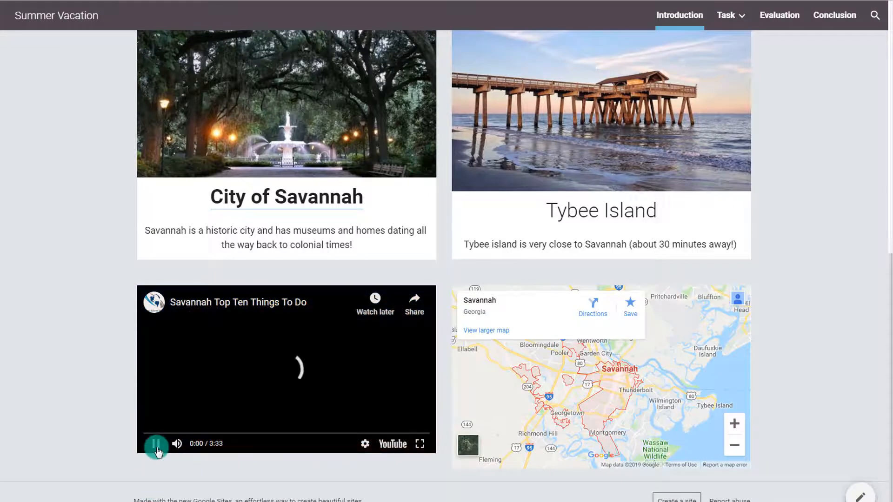
left_click(157, 444)
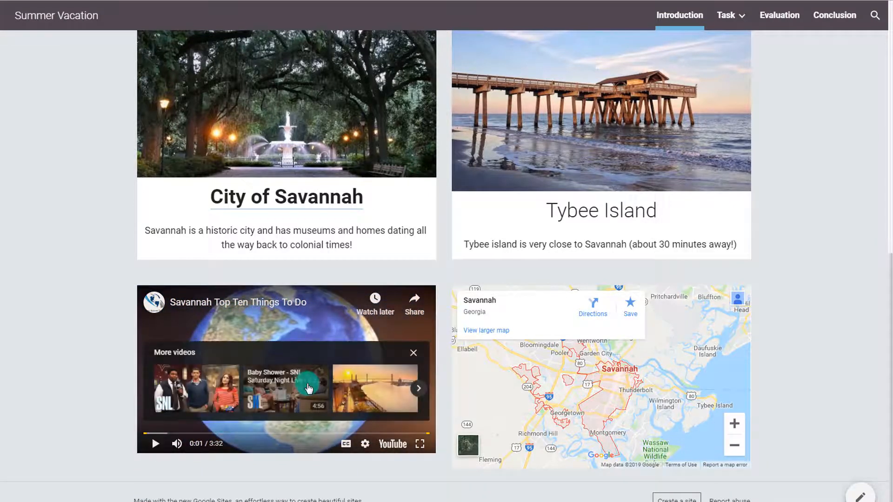
left_click(413, 353)
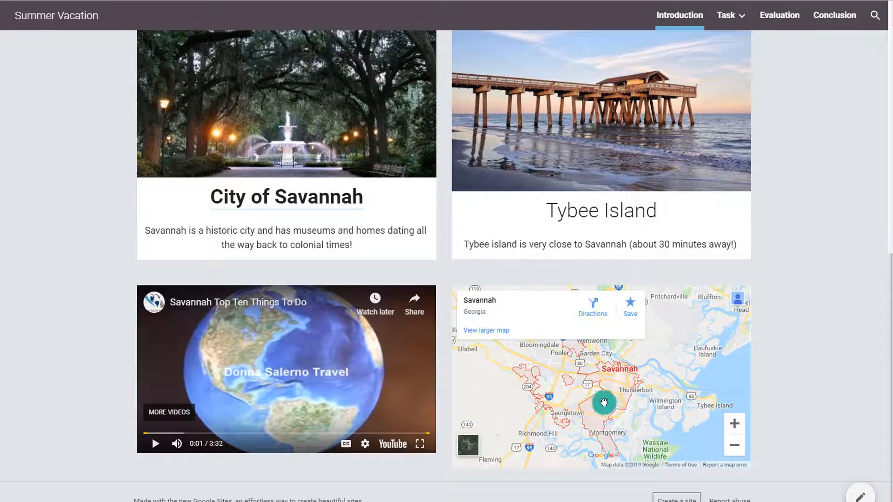
- Test the embedded Savannah map by zooming in and panning to the historic district
scroll(624, 401, "up", 1)
scroll(627, 403, "down", 1)
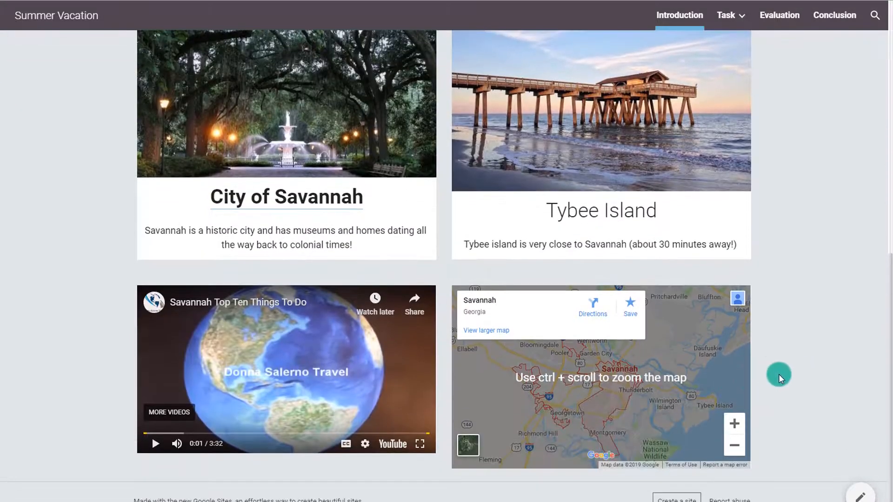
left_click(733, 426)
left_click(732, 426)
left_click(731, 425)
left_click(730, 424)
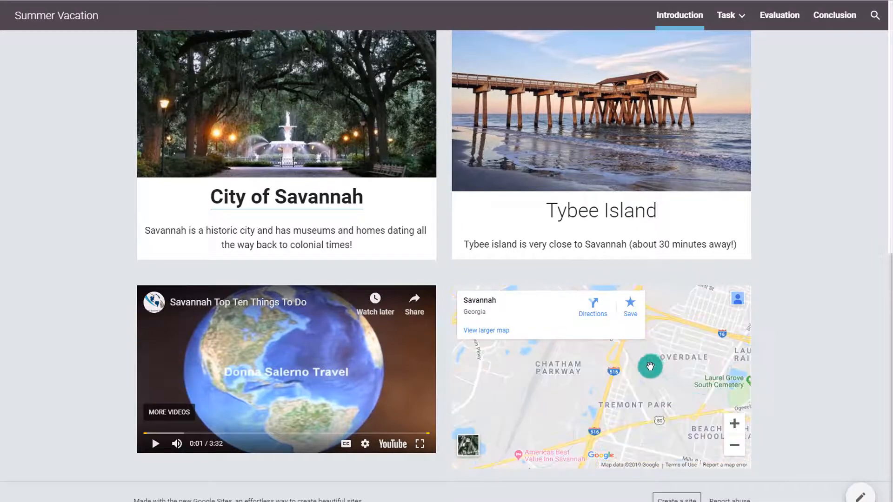
left_click_drag(671, 376, 568, 431)
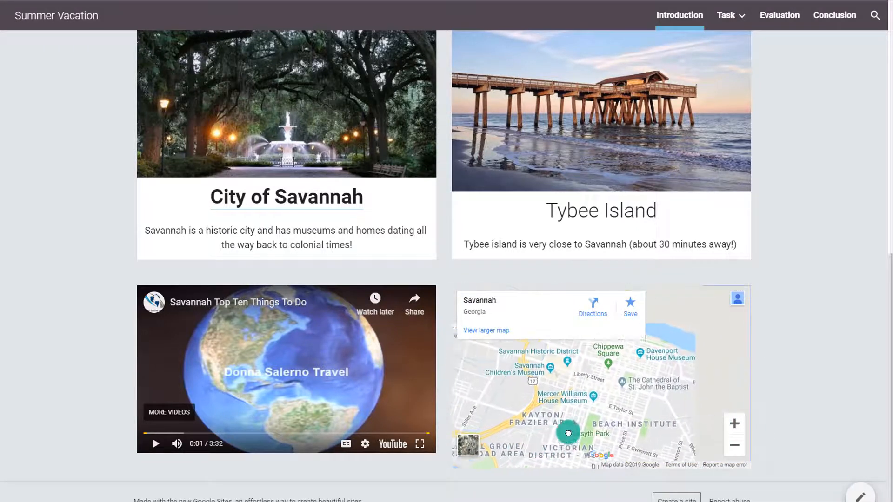
left_click_drag(664, 403, 600, 406)
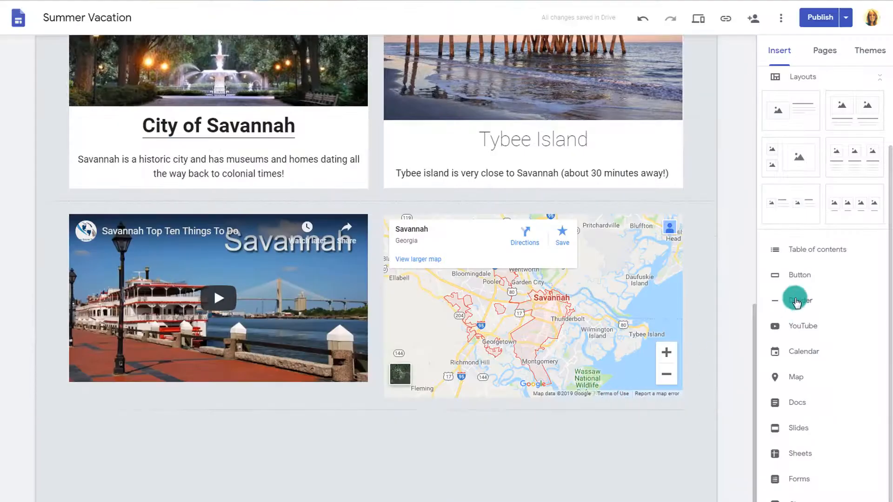
- Insert a divider below the Savannah video and map
left_click(797, 302)
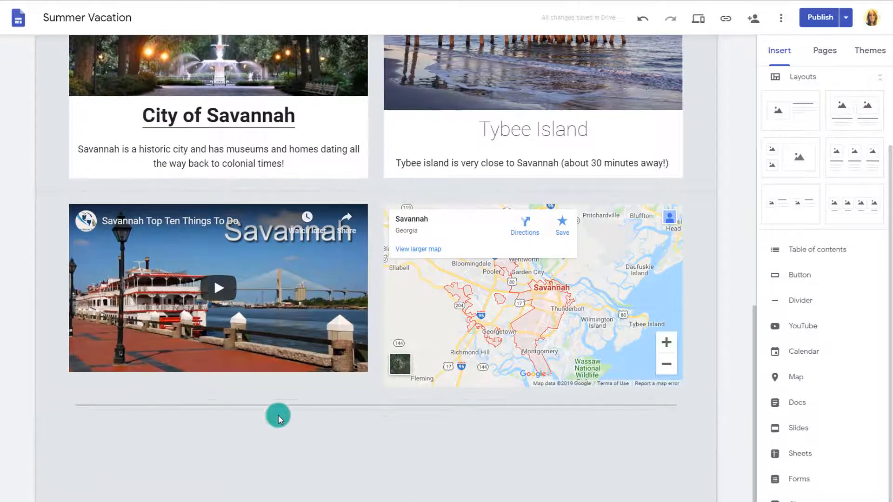
scroll(322, 152, "up", 5)
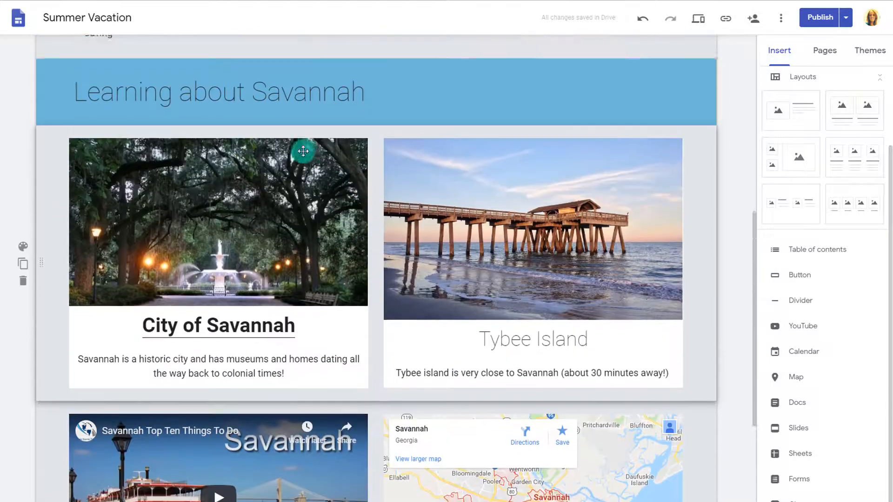
scroll(223, 408, "down", 5)
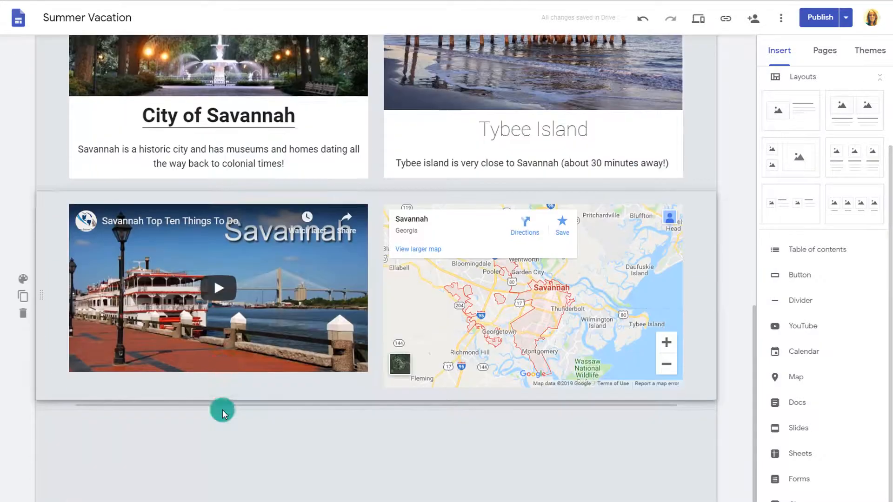
- Set the section style of the video and map section to Emphasis 2
left_click(22, 282)
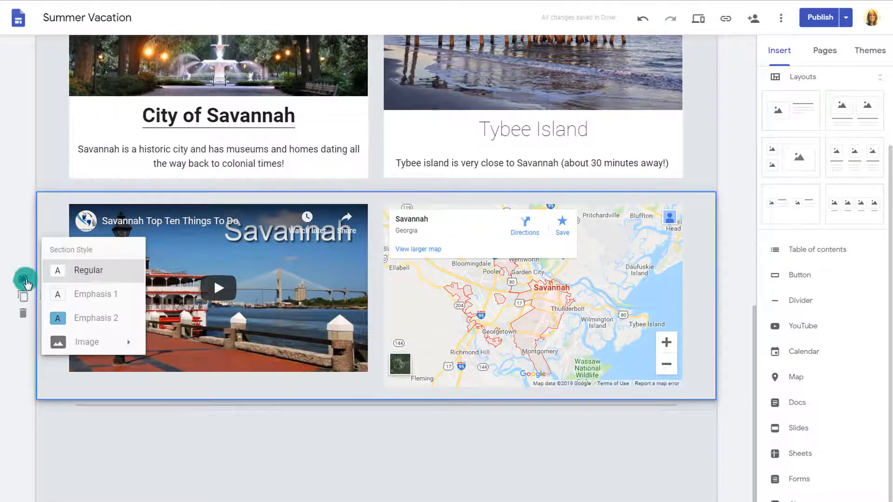
left_click(67, 271)
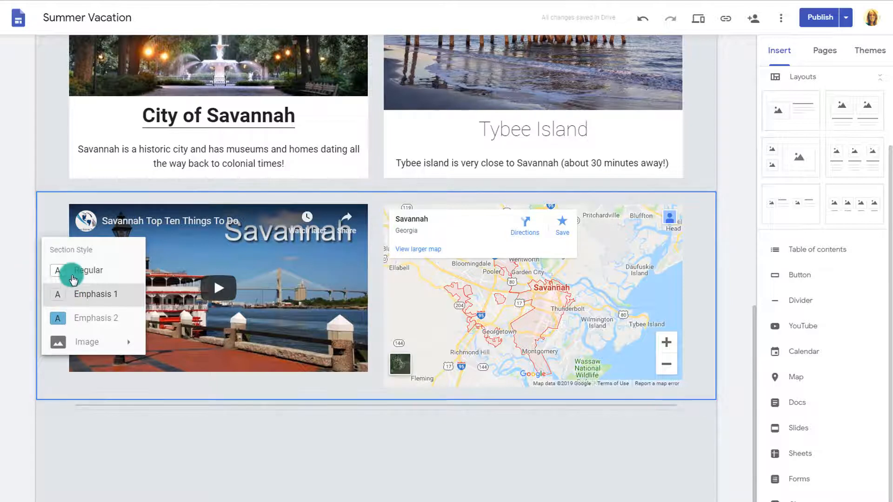
left_click(83, 327)
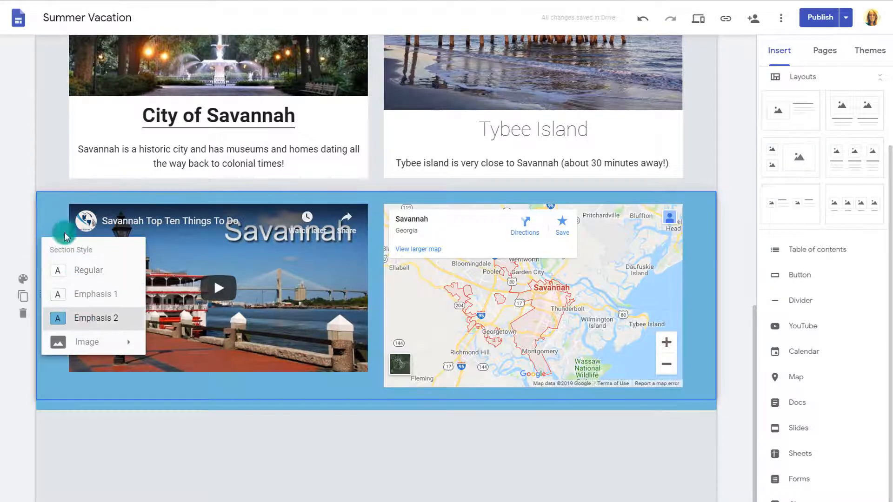
left_click(200, 480)
left_click(693, 134)
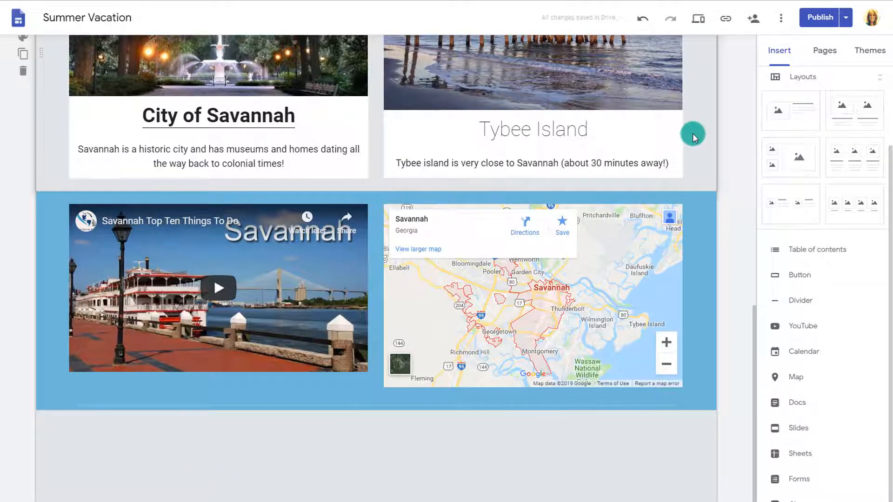
- Preview the Introduction page as it appears on a large screen and on a tablet, reviewing the Savannah sections
left_click(698, 21)
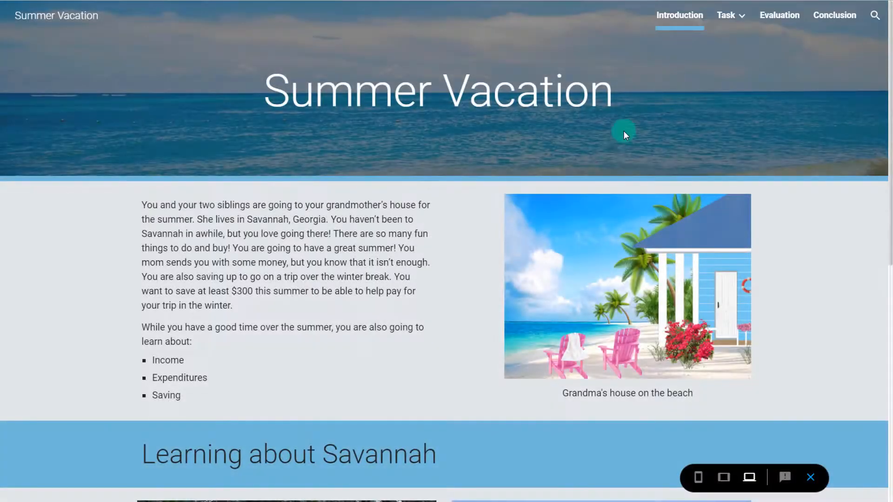
scroll(540, 274, "down", 6)
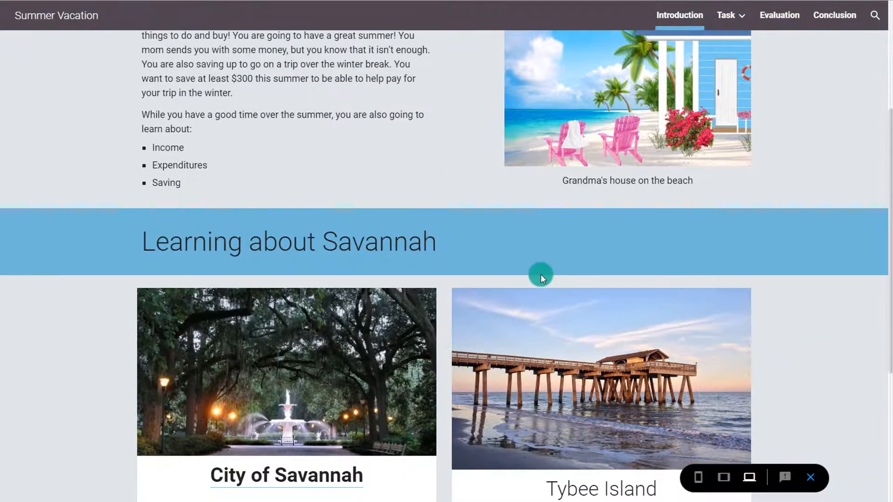
scroll(540, 274, "down", 3)
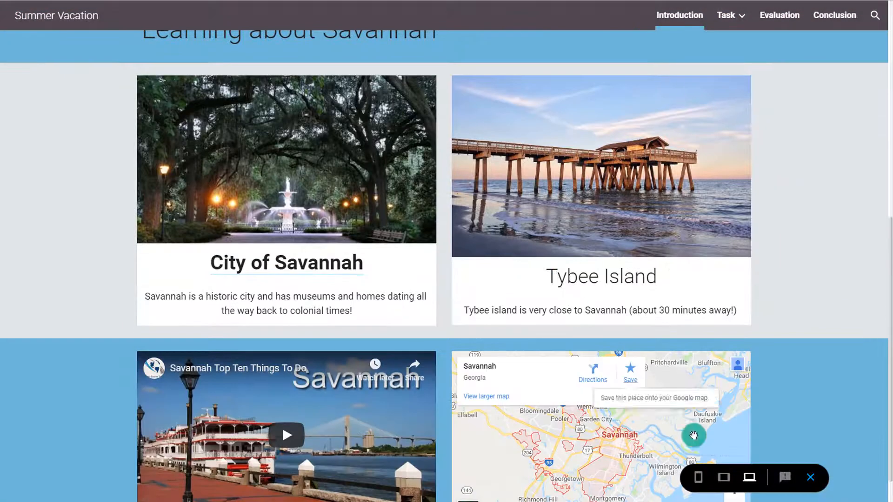
left_click(728, 483)
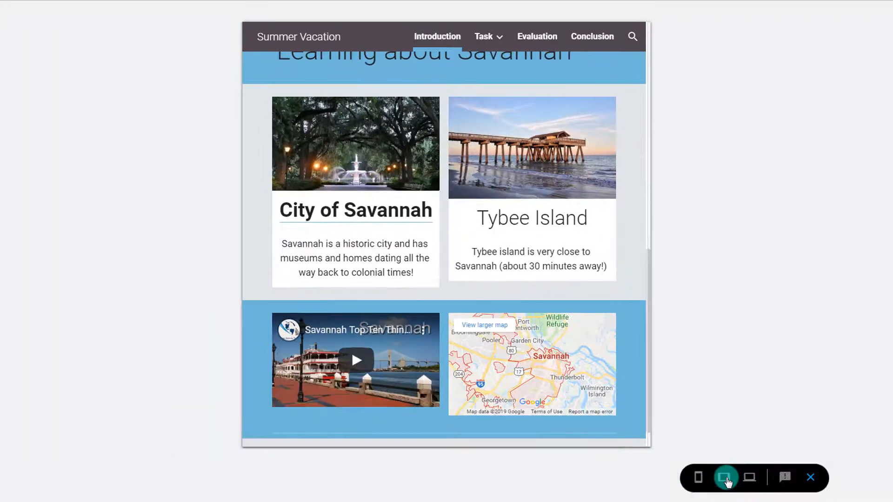
scroll(542, 288, "down", 2)
scroll(542, 289, "up", 10)
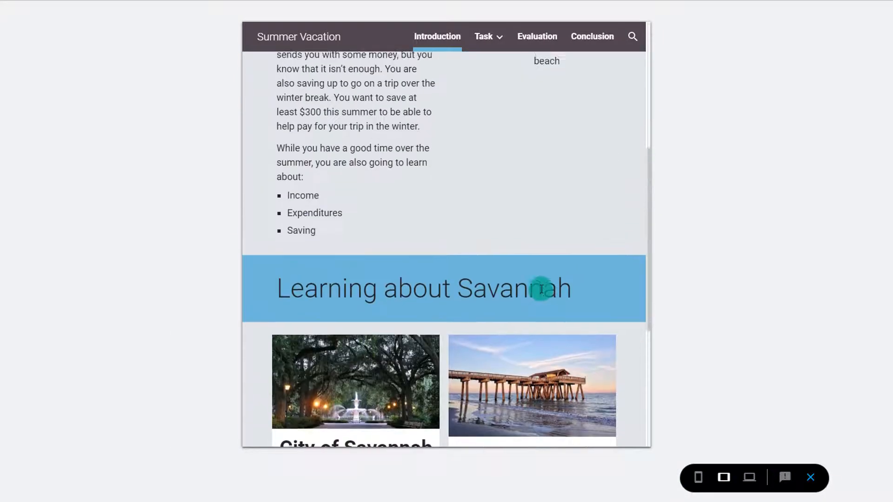
- Preview the Introduction page at phone size from header to Savannah sections, and return to the site editor
left_click(698, 478)
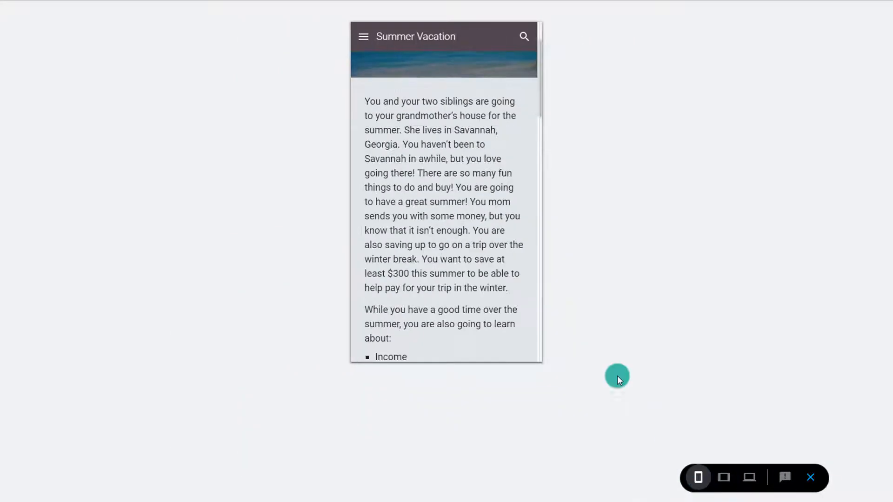
scroll(478, 282, "down", 5)
scroll(479, 282, "down", 15)
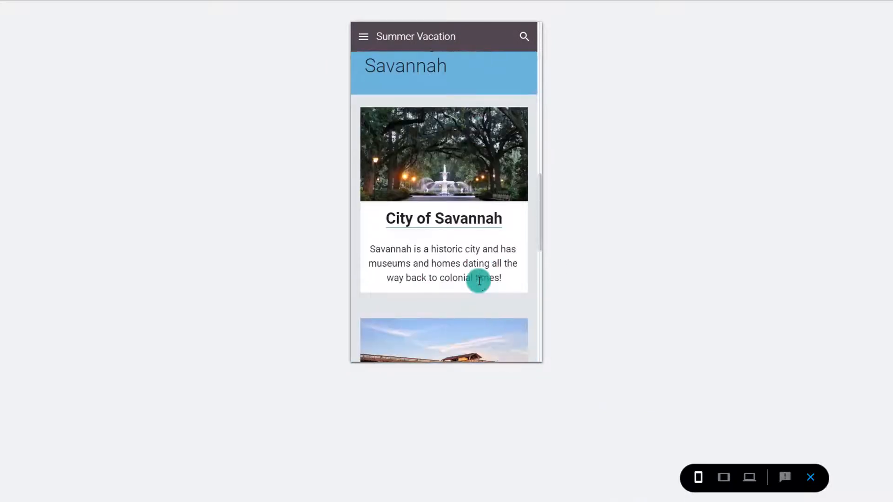
scroll(479, 280, "down", 3)
scroll(478, 280, "up", 20)
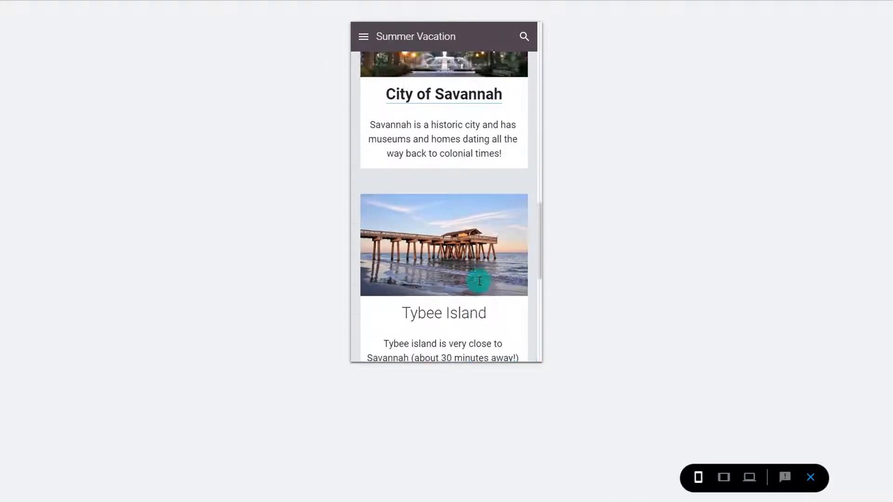
scroll(480, 282, "up", 2)
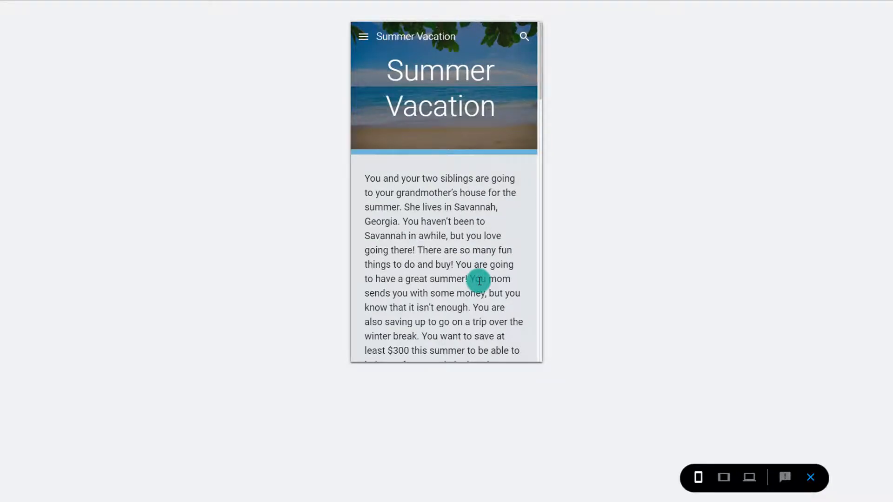
key("Escape")
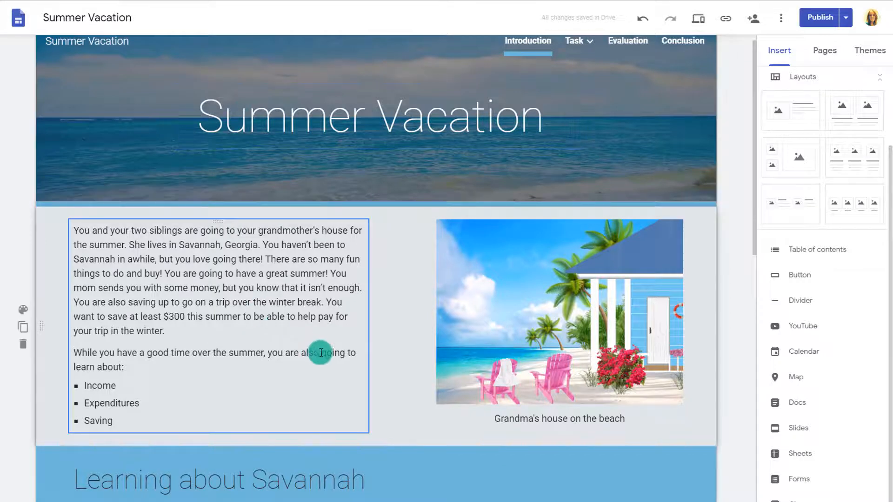
- Open the Task page and review the site's sharing settings, including the "Can edit" and "Can view published" invitation permissions, without inviting anyone
left_click(828, 51)
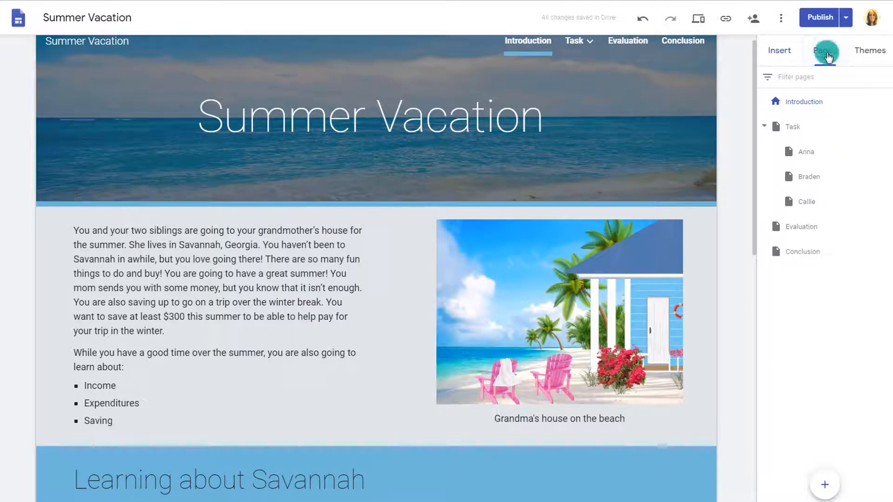
left_click(791, 127)
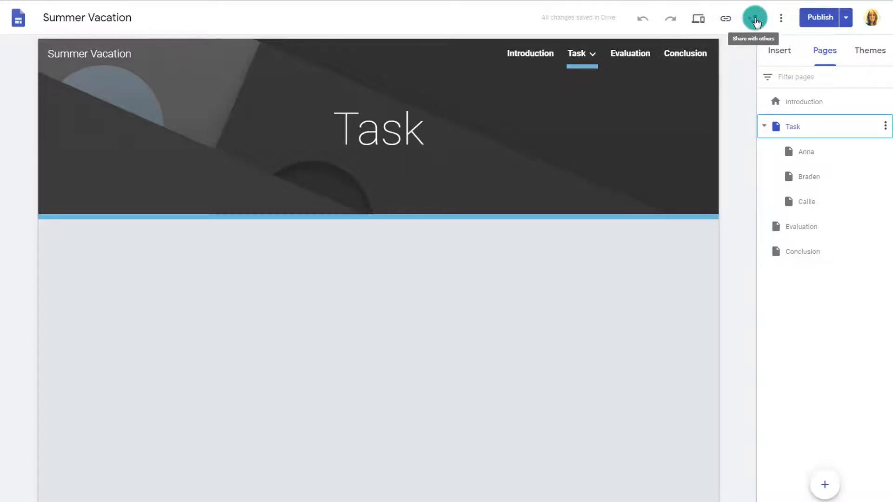
left_click(756, 20)
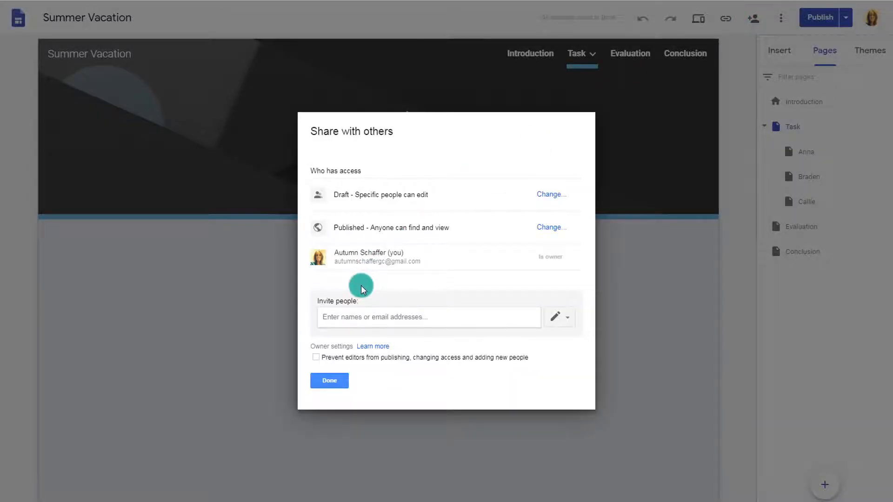
left_click(372, 316)
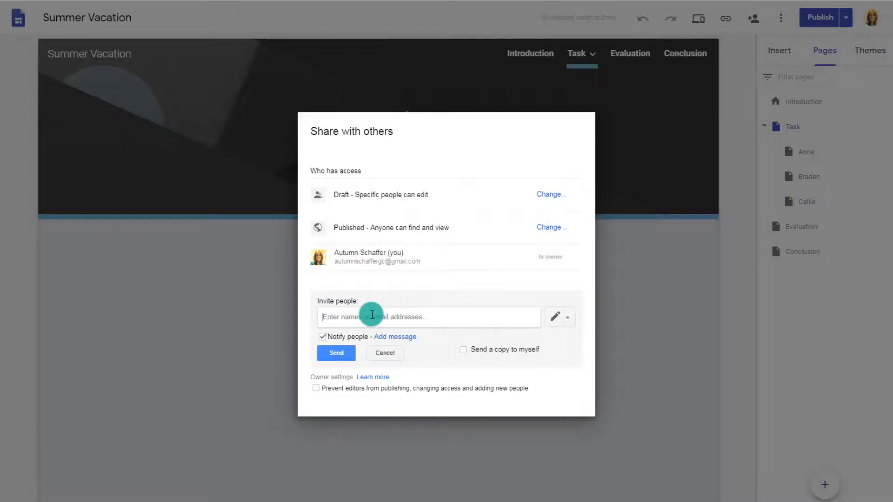
left_click(558, 317)
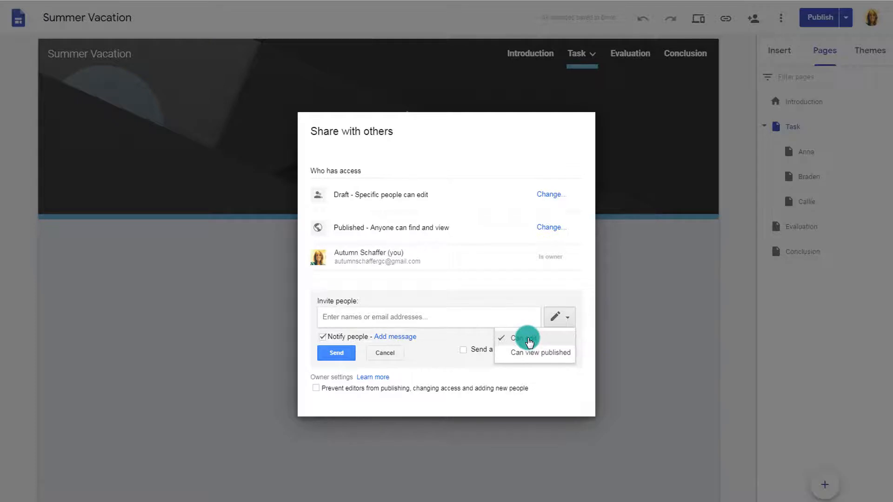
left_click(529, 341)
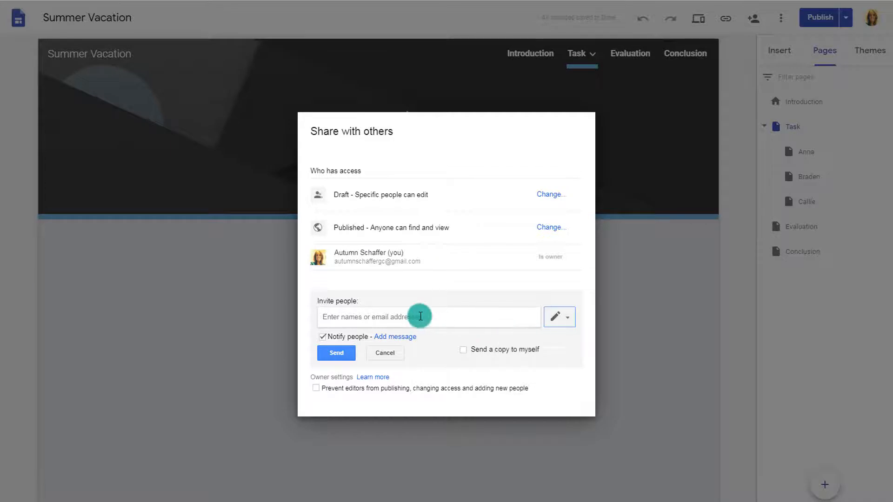
left_click(557, 317)
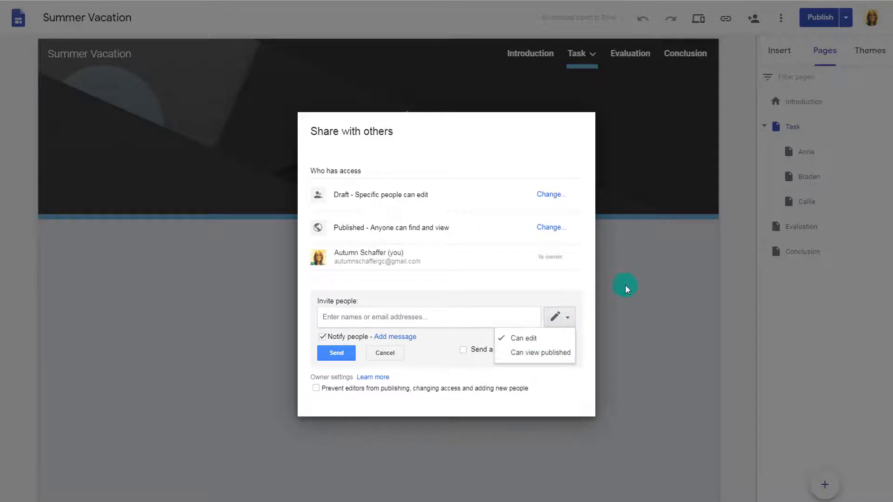
left_click(632, 296)
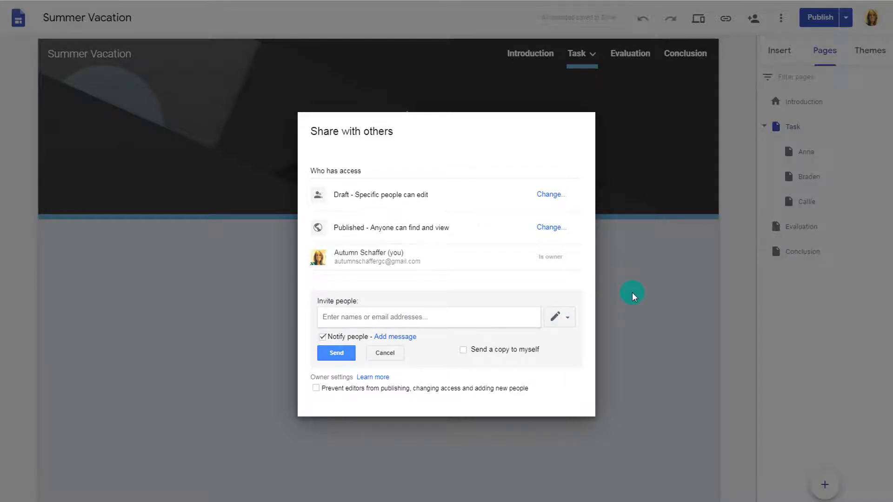
left_click(383, 352)
left_click(329, 381)
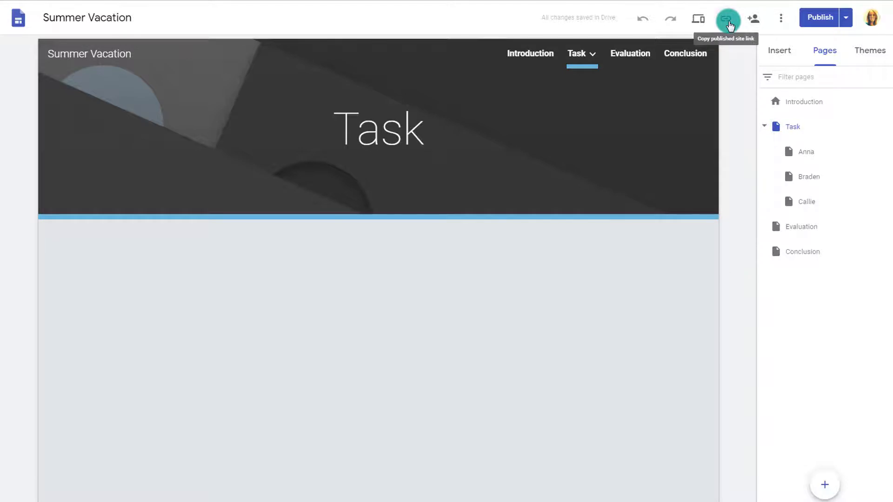
- Copy the link of the published Summer Vacation site
left_click(728, 23)
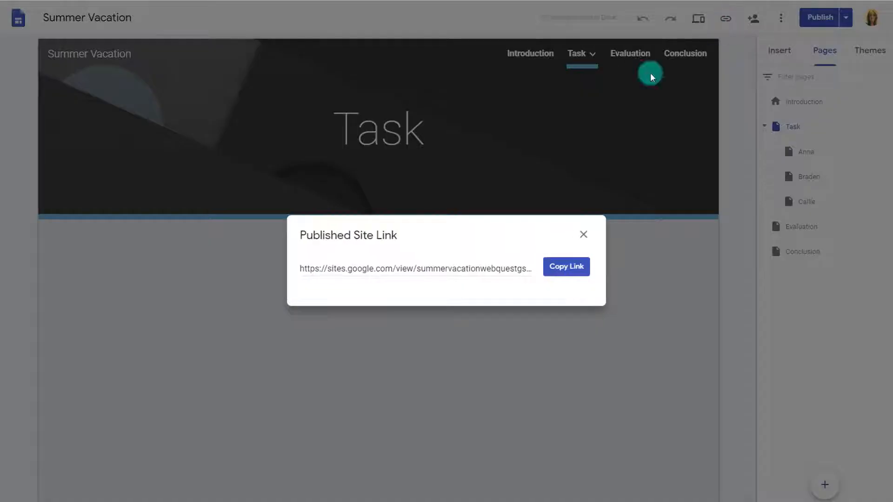
left_click(562, 267)
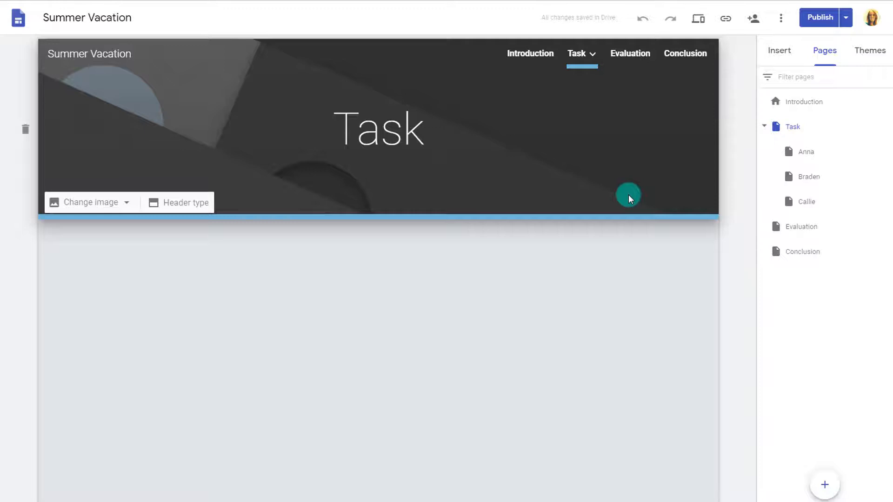
- Switch to Google Forms and browse the full list of recent forms
key("ctrl+Tab")
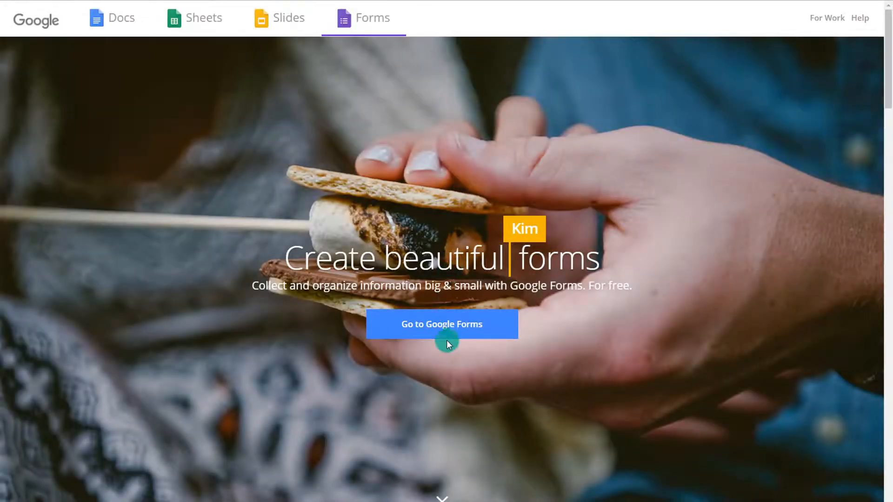
left_click(447, 335)
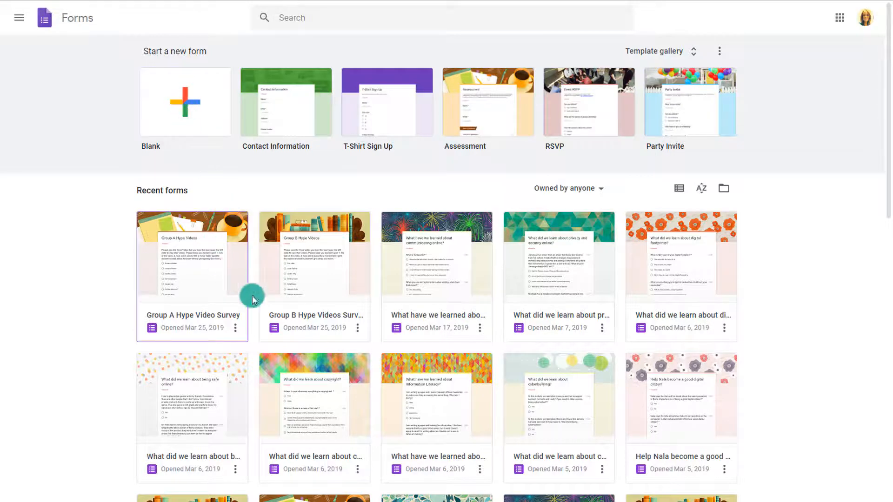
scroll(390, 346, "down", 5)
scroll(391, 350, "down", 1)
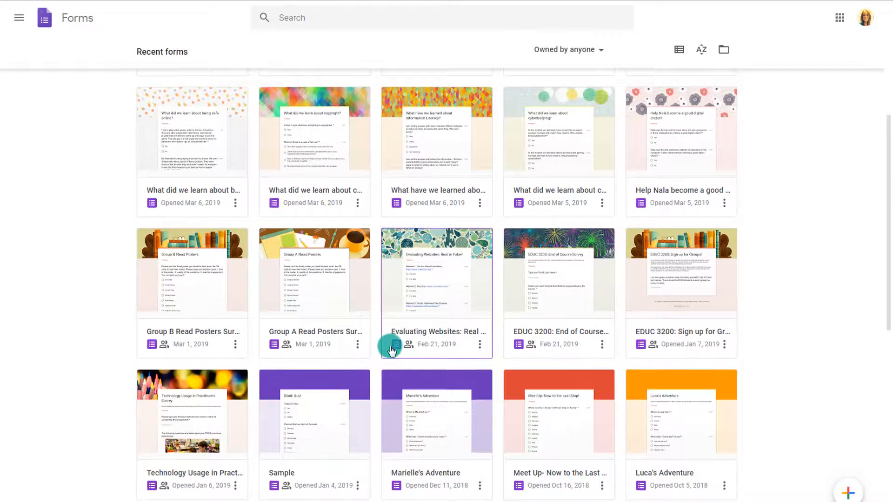
scroll(391, 349, "down", 2)
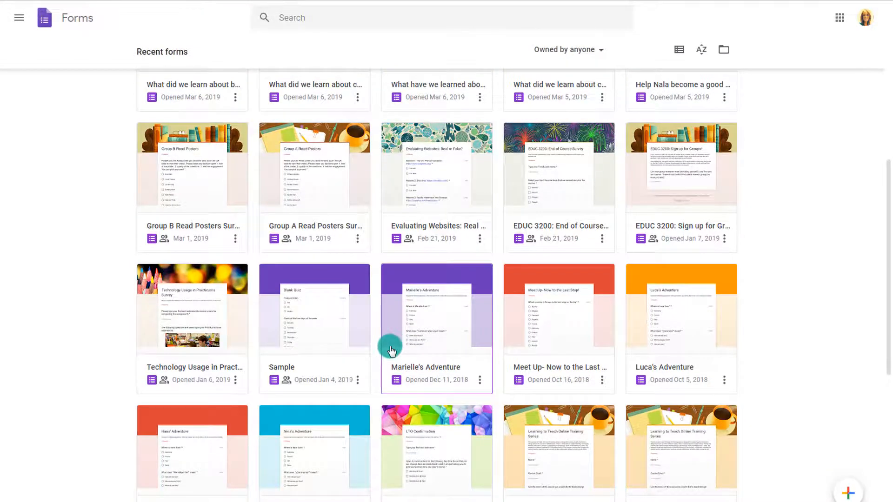
scroll(287, 199, "down", 6)
scroll(518, 395, "up", 12)
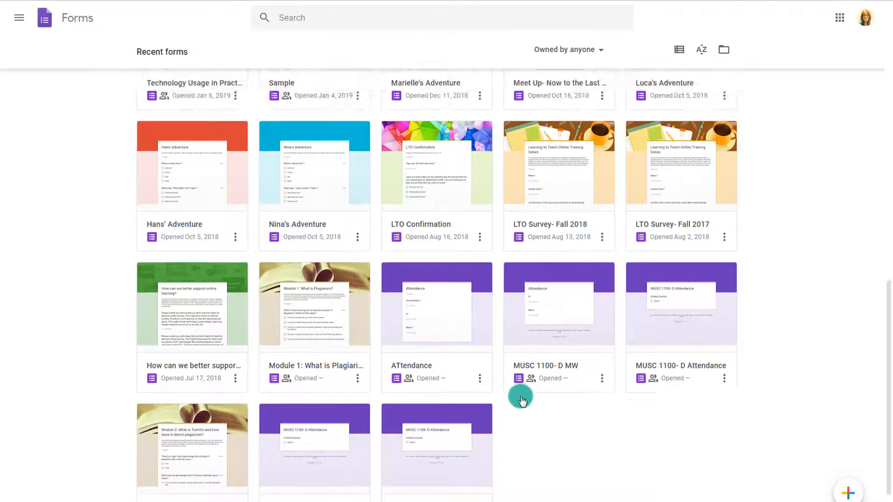
scroll(514, 384, "up", 2)
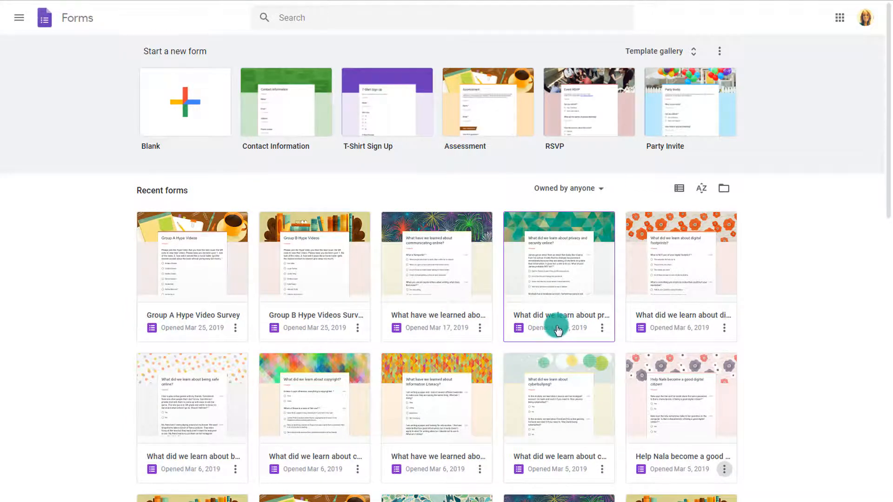
- Open the "Help Nala become a good digital citizen!" form and view its responses
left_click(666, 426)
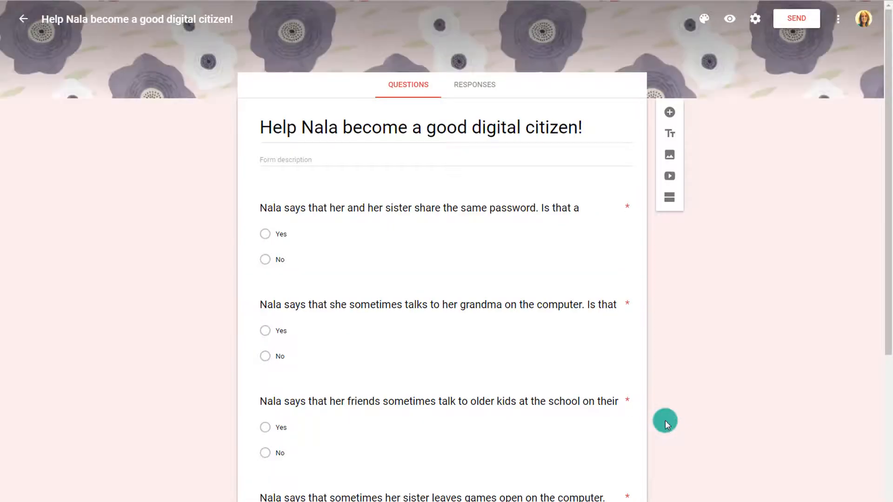
left_click(479, 89)
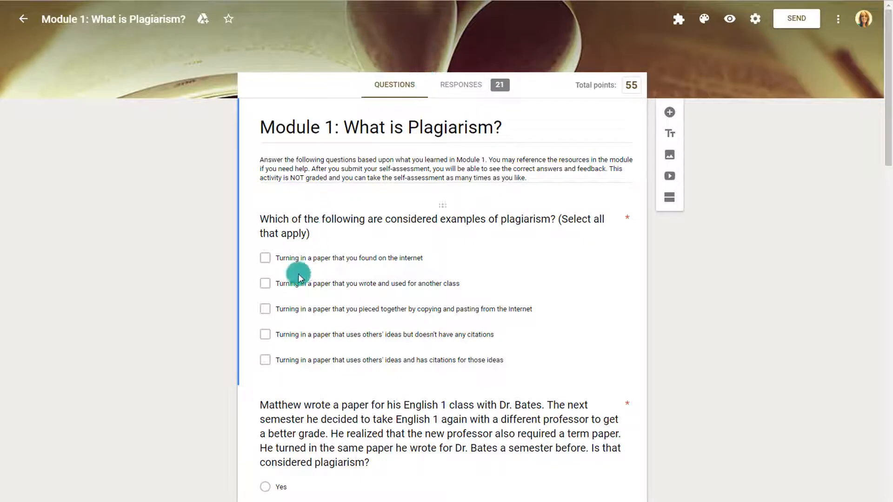
- Examine the questions and the response summary charts of the "Module 1: What is Plagiarism?" quiz
scroll(299, 276, "down", 3)
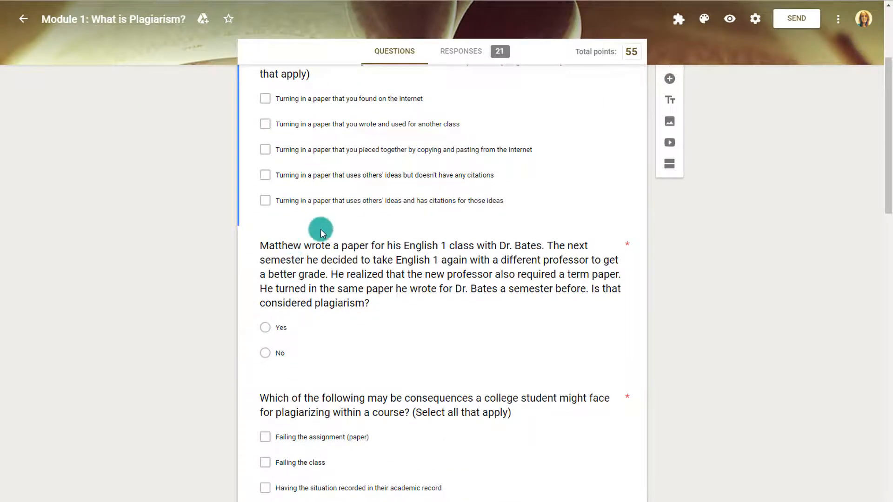
scroll(309, 260, "up", 3)
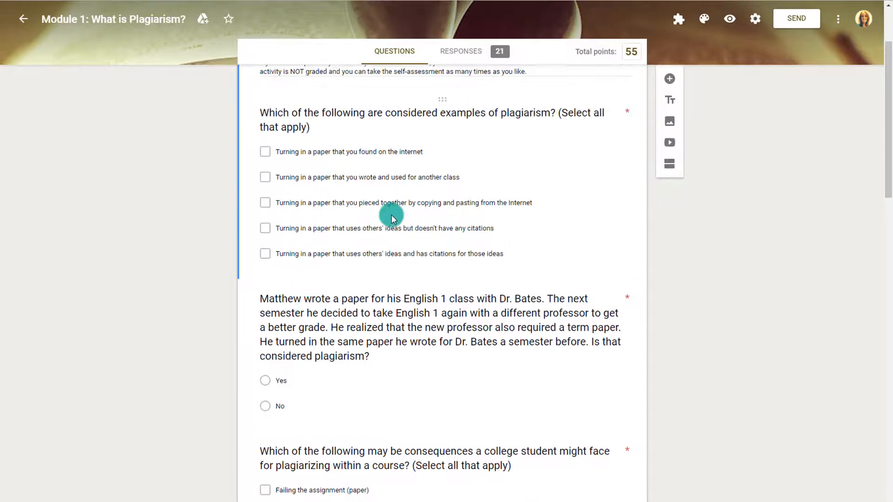
left_click(465, 85)
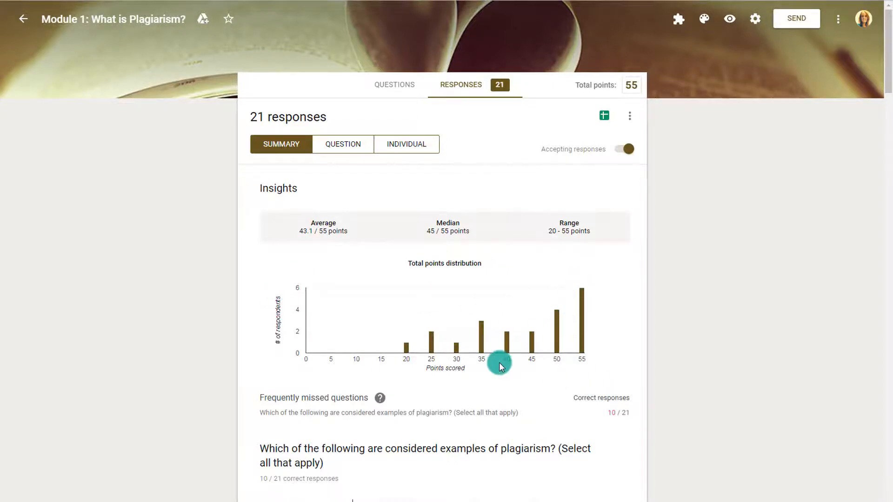
scroll(499, 362, "down", 3)
scroll(382, 341, "down", 10)
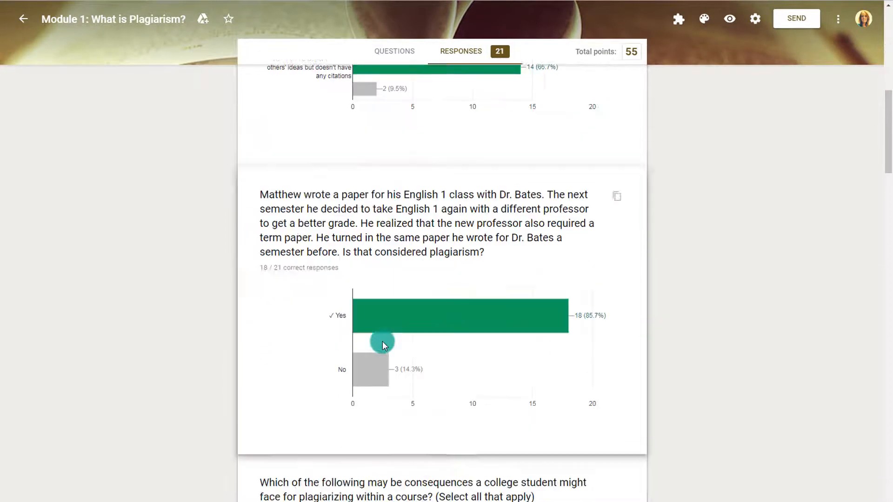
scroll(382, 341, "down", 5)
scroll(382, 342, "down", 5)
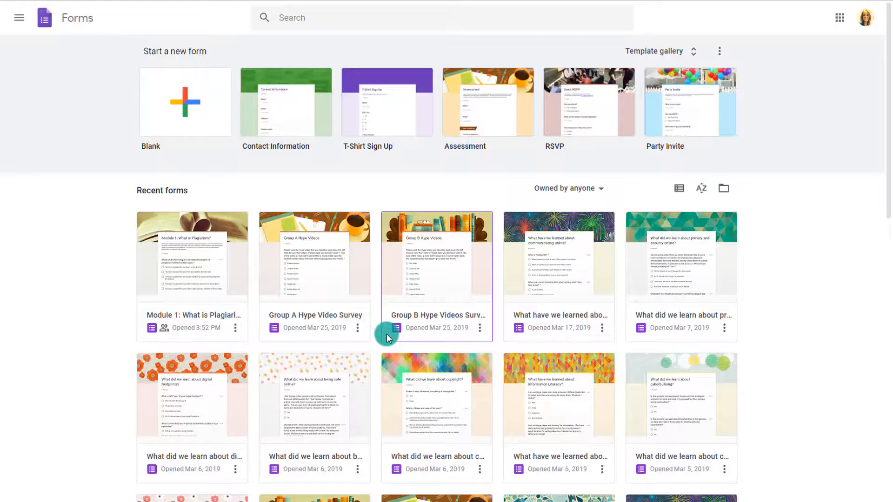
- Create a new blank form
left_click(182, 107)
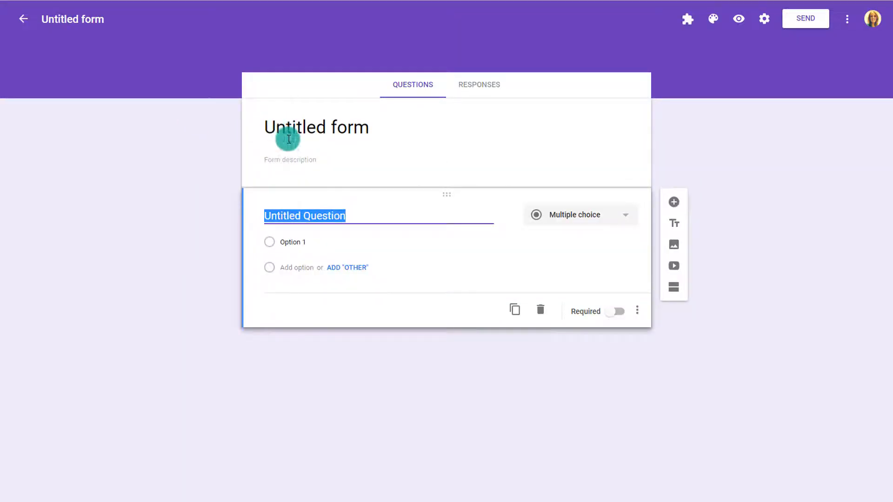
- Title the form "The History of Savannah Quiz"
left_click(289, 130)
type("The History of Savannah Quiz")
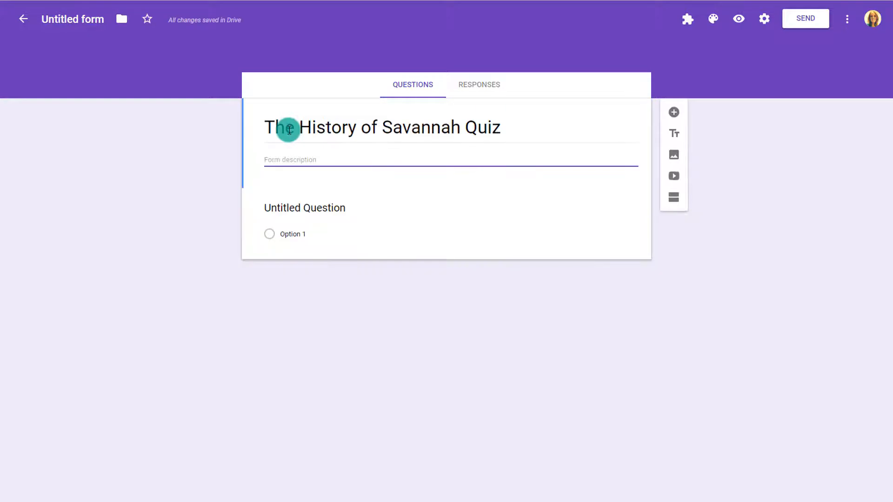
- Set the form's theme color to orange and its font style to Playful
left_click(710, 20)
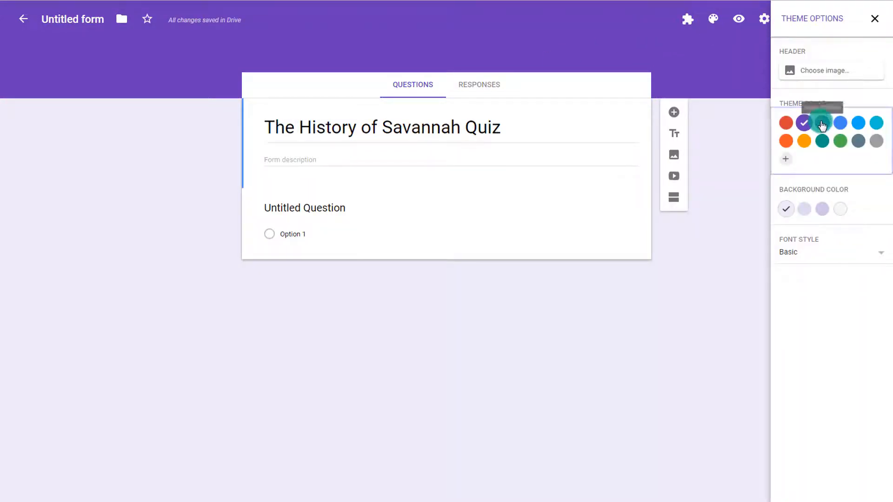
left_click(840, 124)
left_click(839, 143)
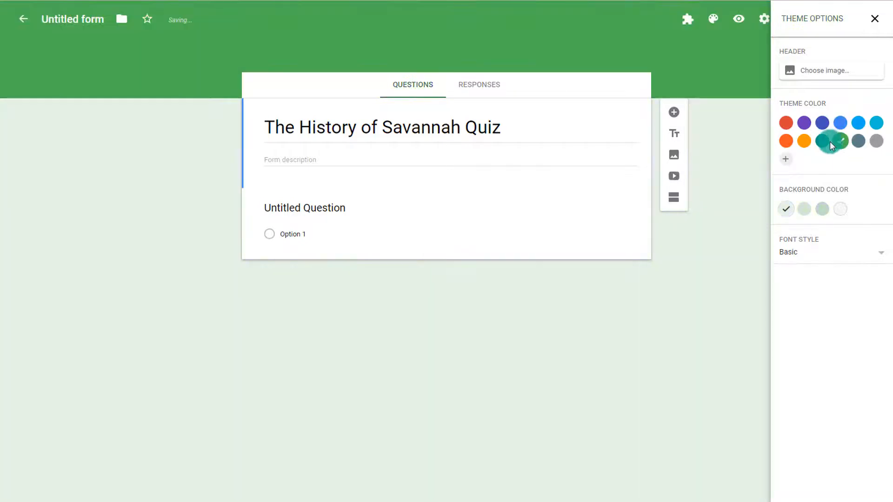
left_click(804, 141)
left_click(800, 255)
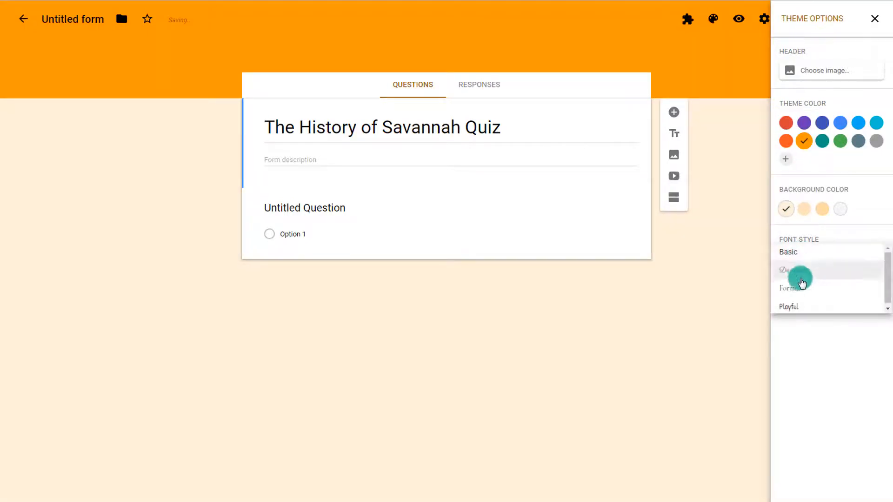
left_click(794, 306)
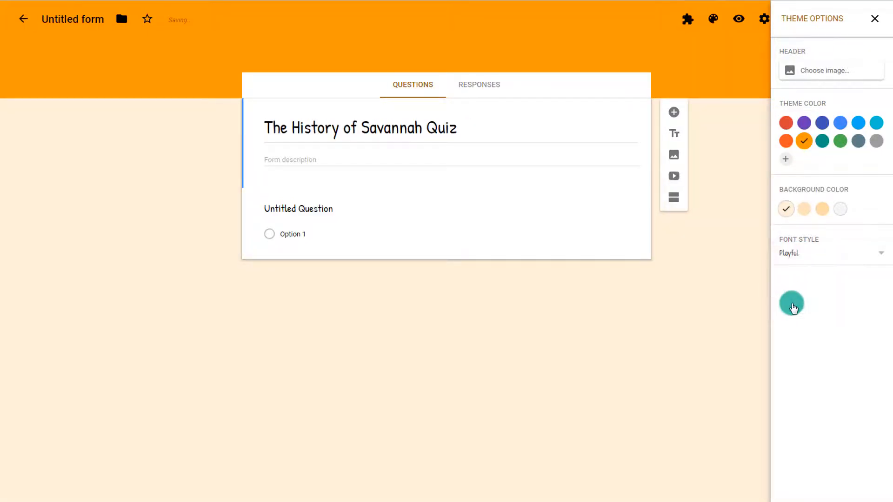
- Apply a header image of a sandy beach with lounge chairs from the built-in header gallery
left_click(813, 73)
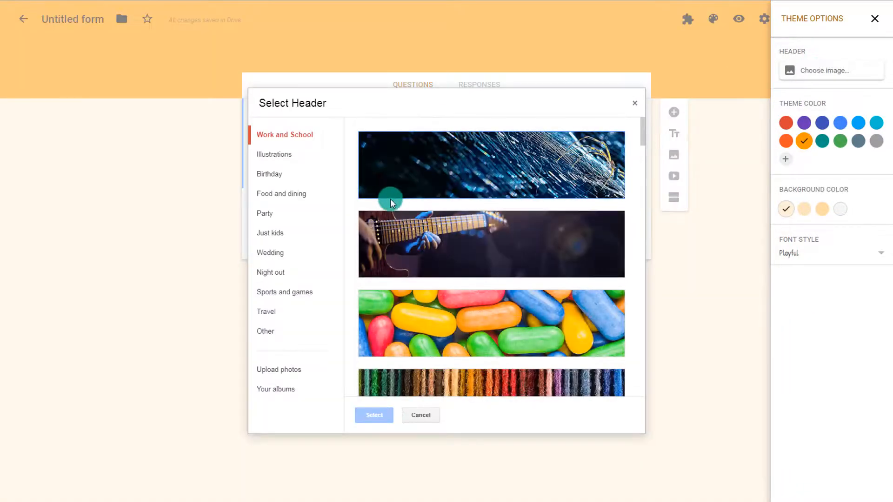
left_click(281, 279)
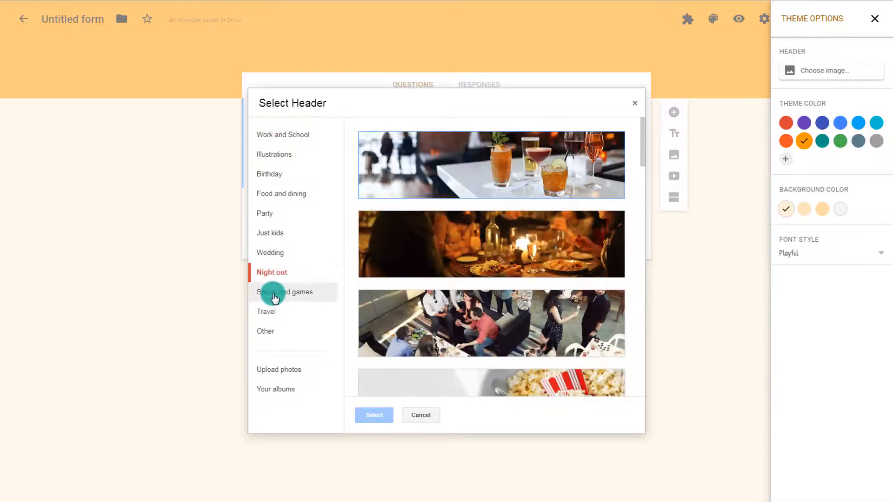
left_click(275, 294)
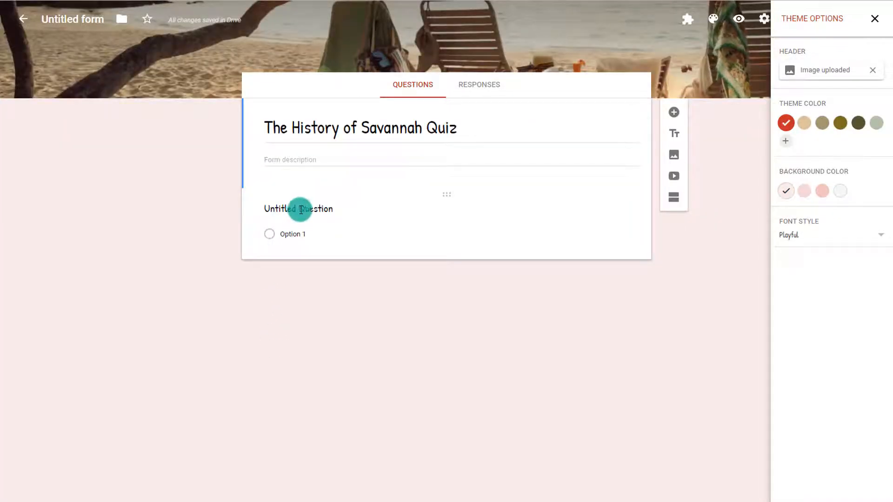
- Write the multiple-choice question "In what part of Georgia is Savannah located?" with options Northeast, Southeast, Northwest and Southwest
left_click(301, 210)
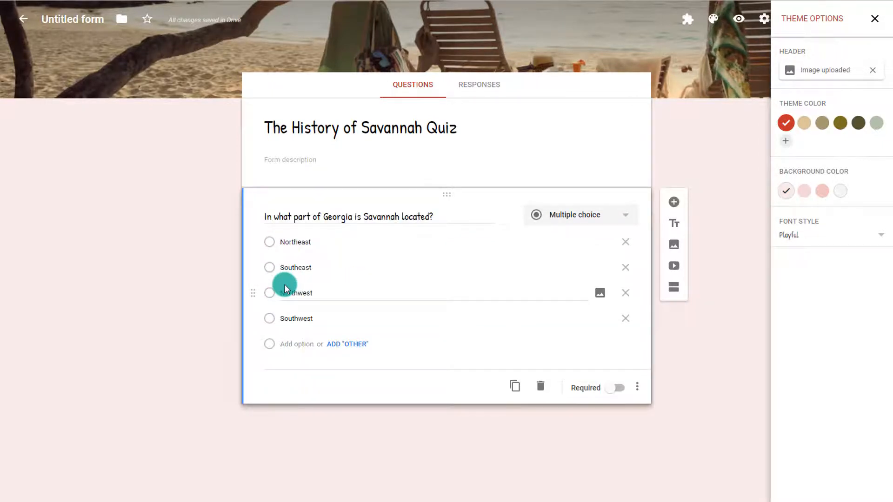
left_click(256, 279)
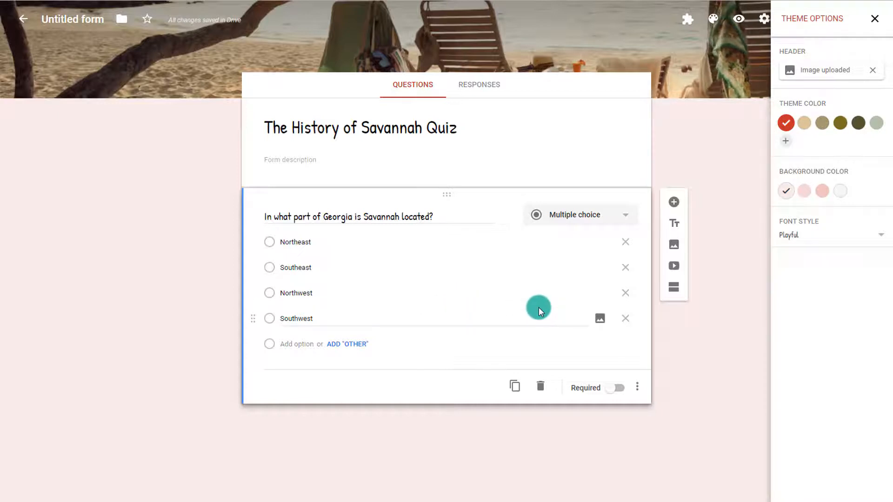
left_click(874, 19)
- Make the form a quiz and stop respondents from seeing the correct answers
left_click(763, 19)
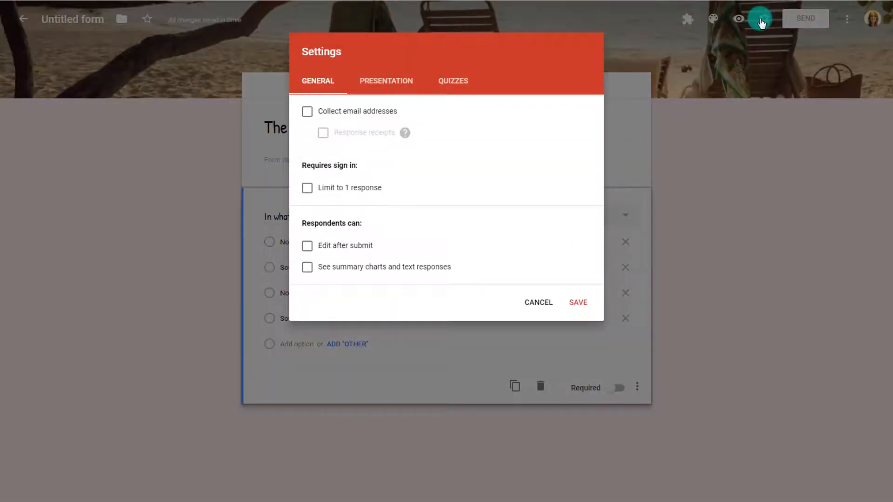
left_click(454, 83)
left_click(317, 114)
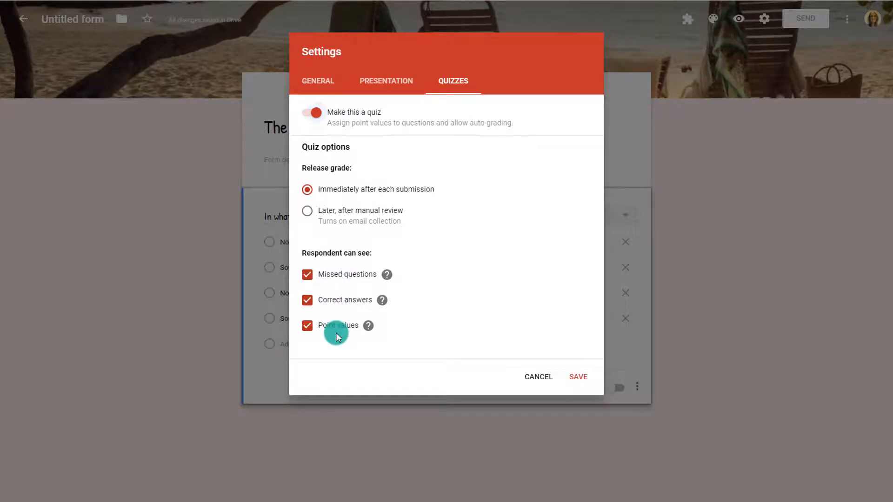
left_click(323, 300)
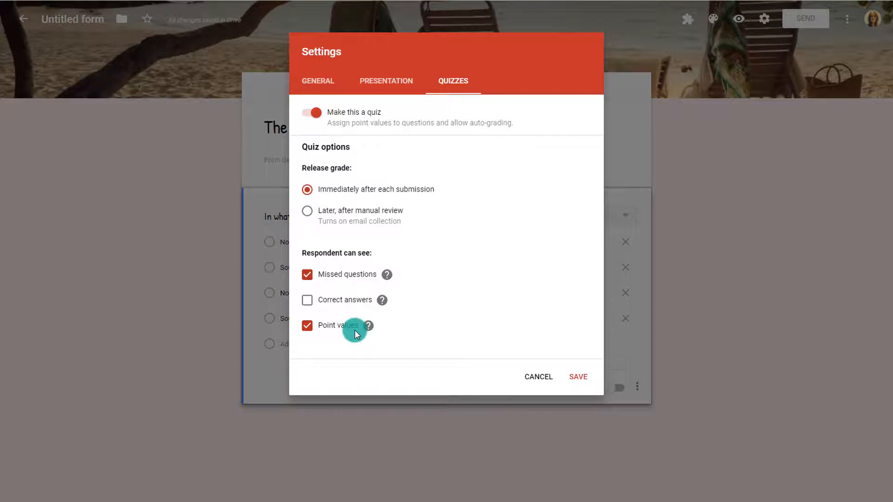
- Limit respondents to 1 response, let them see summary charts and text responses, and save the settings
left_click(319, 83)
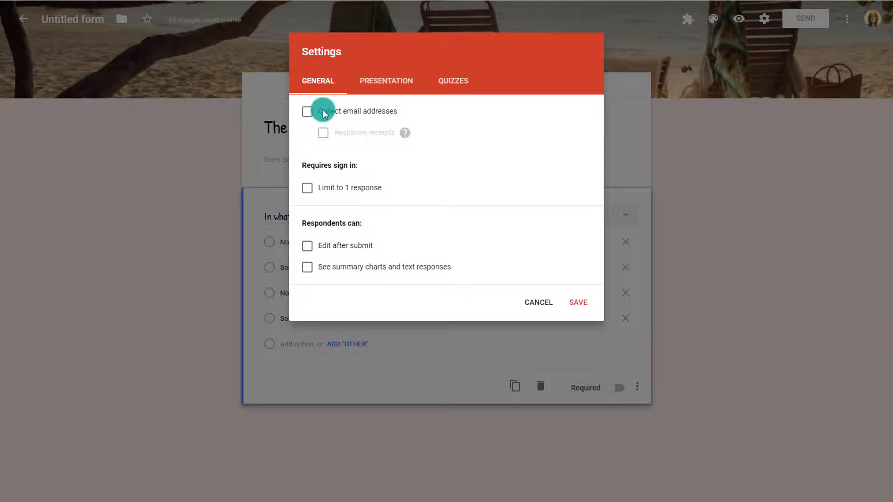
left_click(322, 188)
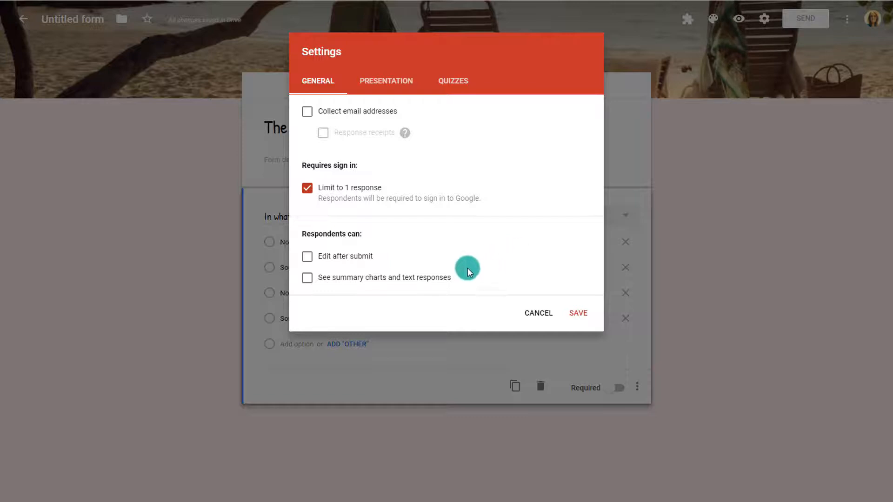
left_click_drag(460, 277, 319, 280)
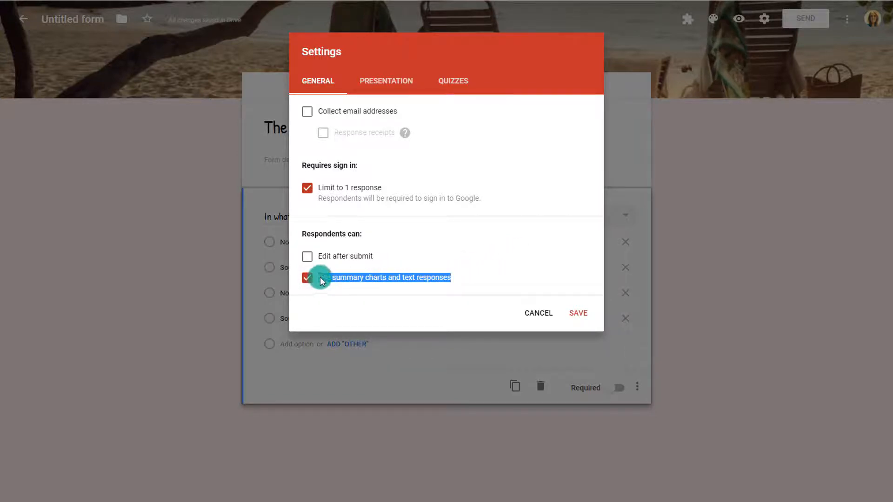
left_click(396, 84)
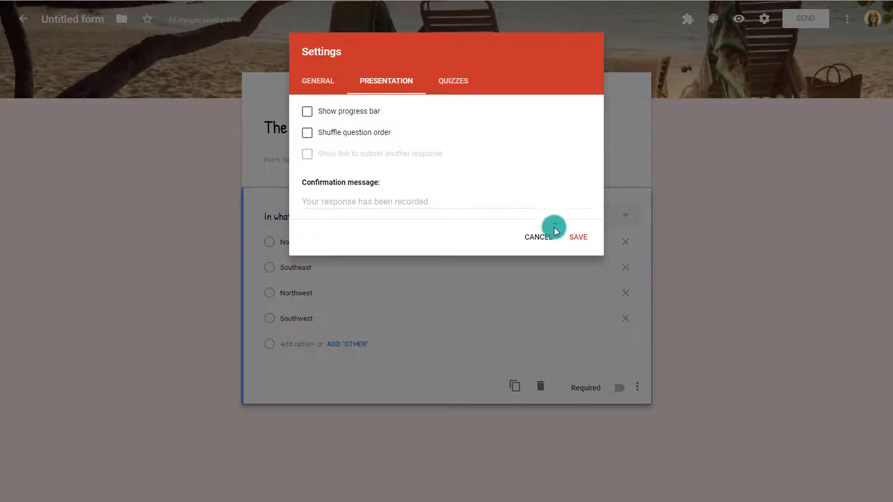
left_click(572, 238)
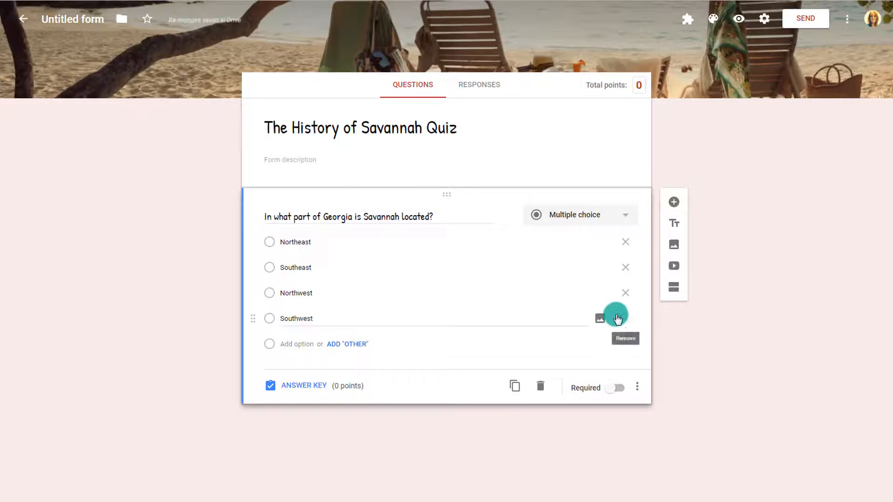
- Mark Southeast as the correct answer to the Savannah location question and make it worth 1 point
left_click(307, 386)
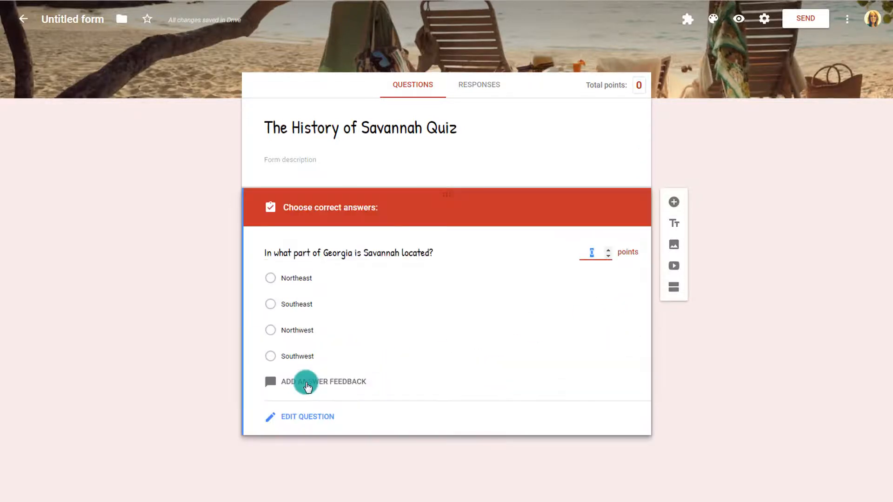
left_click(292, 310)
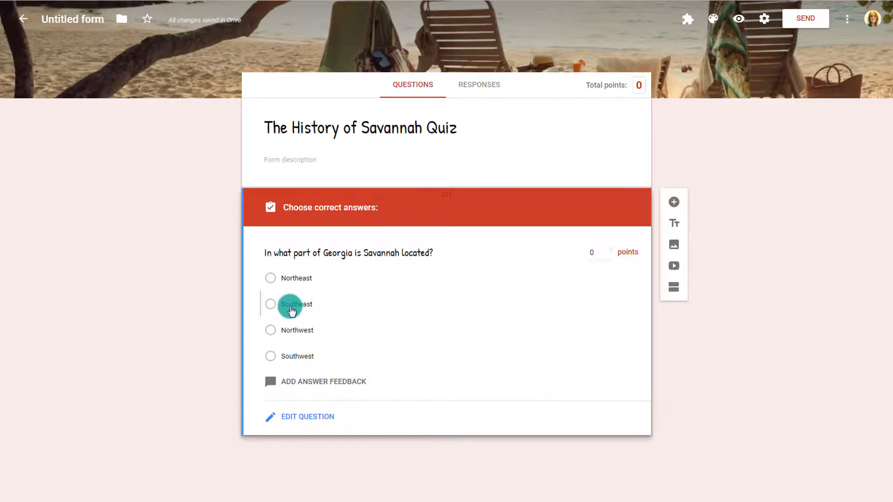
left_click(595, 254)
type("1")
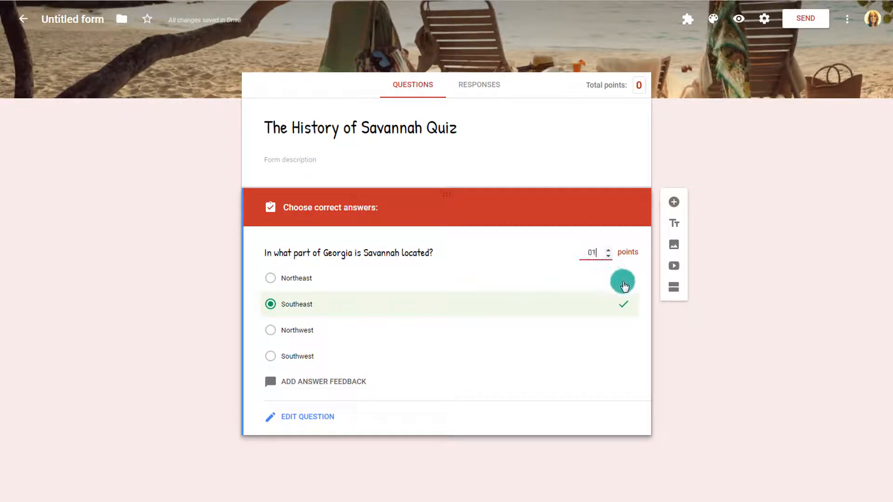
left_click(723, 322)
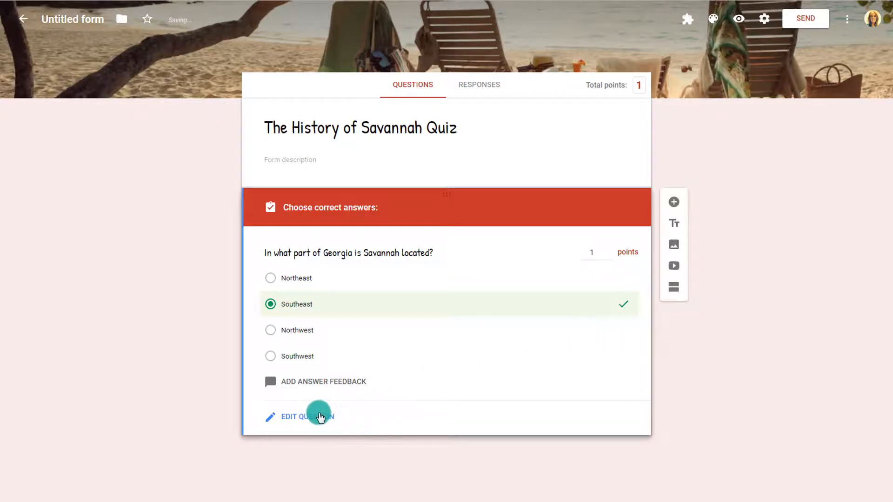
- Write the incorrect-answer feedback "Hmm, Savannah is located in the bottom corner of Georgia, near the ocean. In what direction would that be?"
left_click(356, 388)
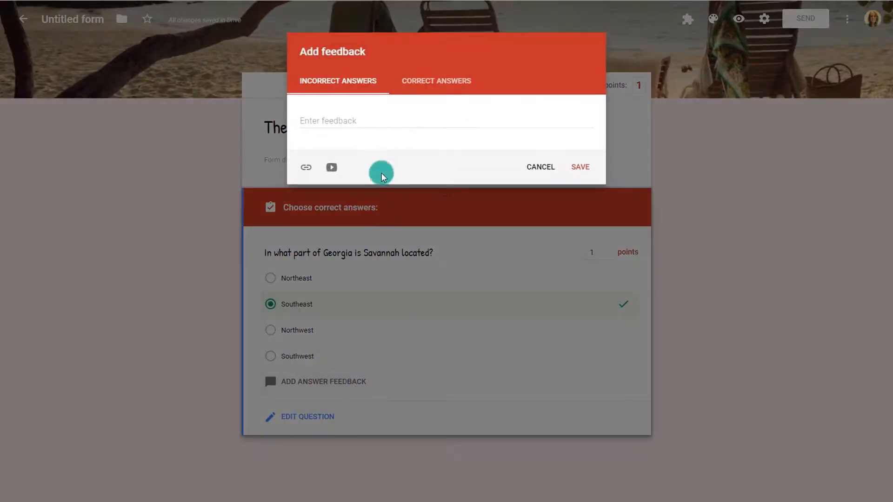
left_click(333, 122)
type("Hmm, Savannah is located in the bottom corner of Georgia, near the ocean. In what direction would that be?")
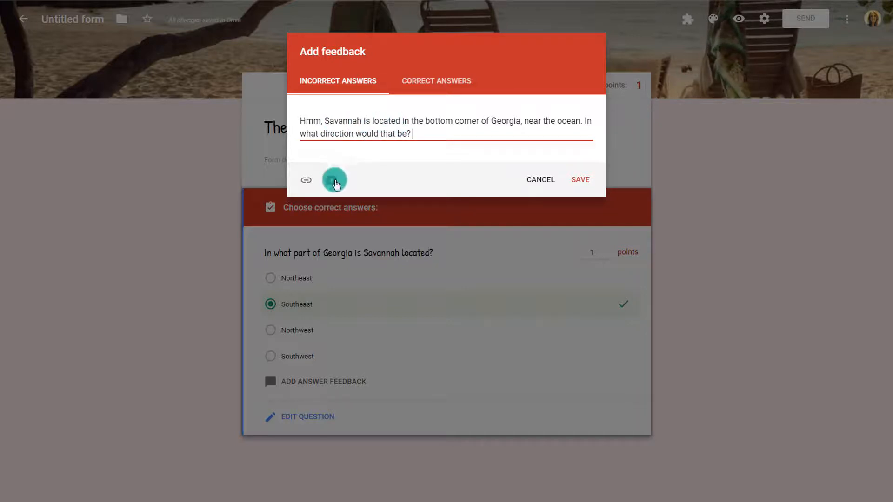
- Search YouTube for "cardinal directions" and attach the "Cardinal Directions Song" video to the incorrect-answer feedback
left_click(306, 180)
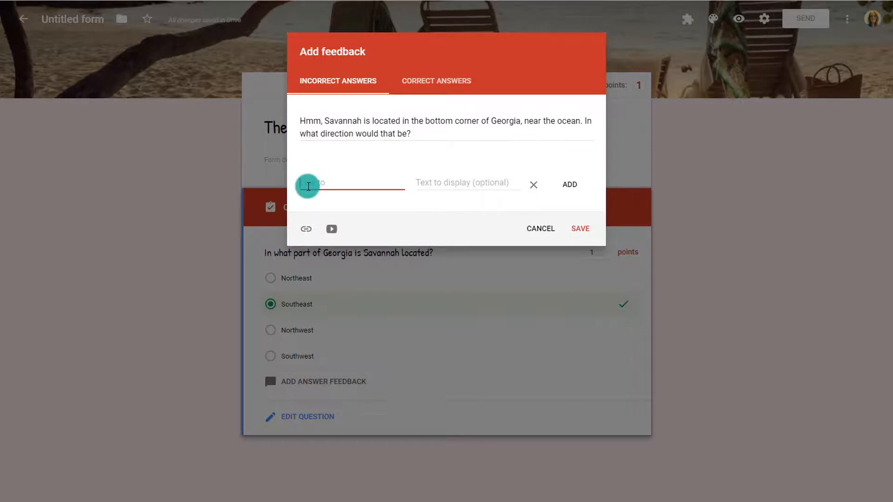
left_click(331, 229)
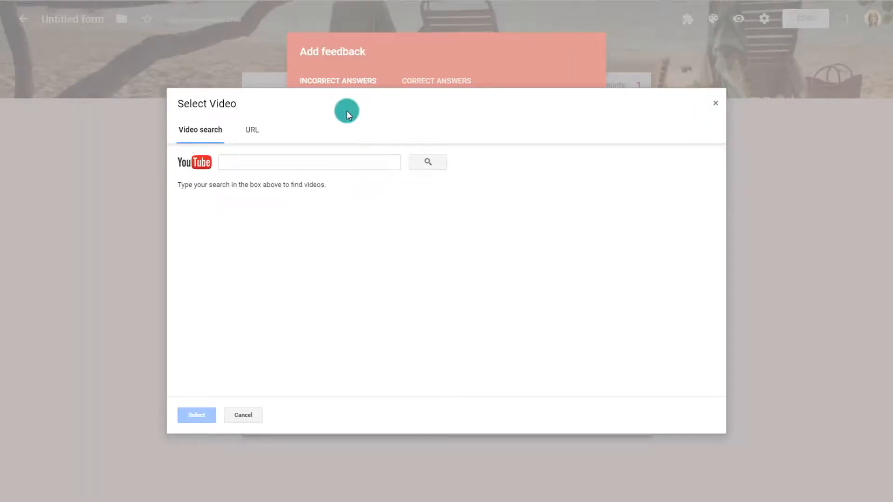
left_click(309, 160)
type("cardinal directions")
key("Return")
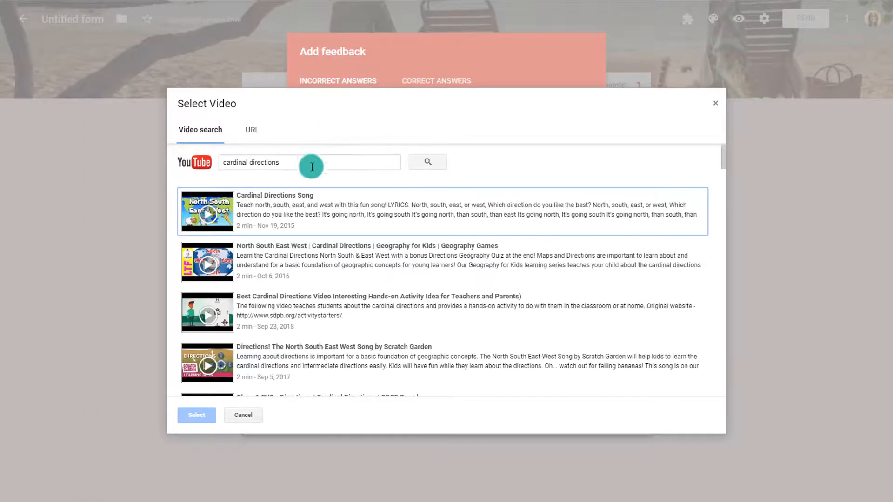
left_click(294, 212)
left_click(197, 414)
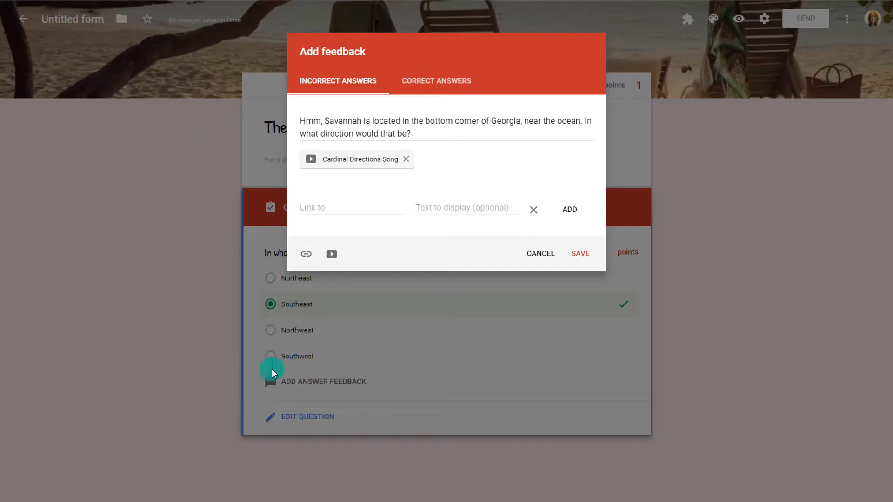
- Append "Watch this video to learn the cardinal directions." to the incorrect-answer feedback and discard the empty link entry
left_click(424, 134)
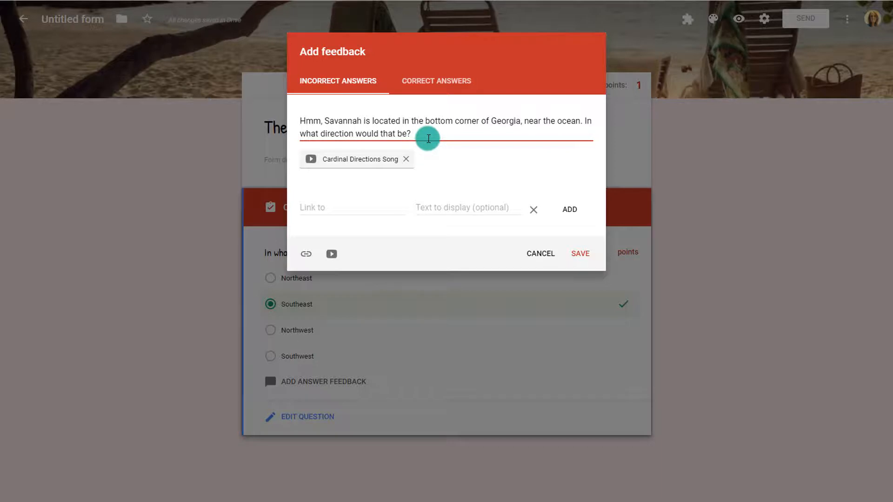
type("Wat")
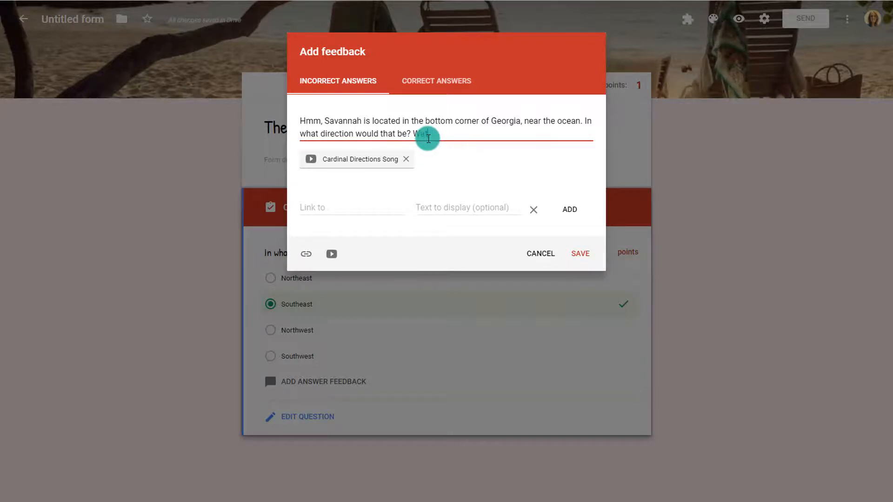
type("ch this video to lear")
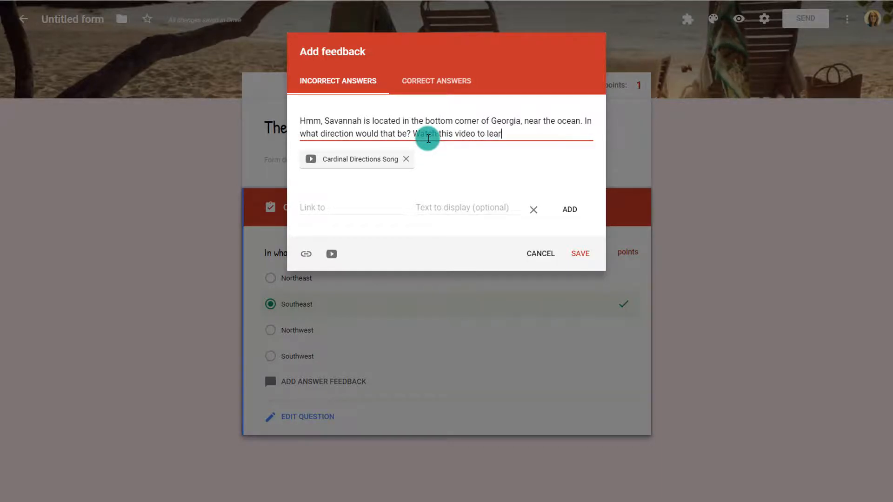
type("n the cardinal directions.")
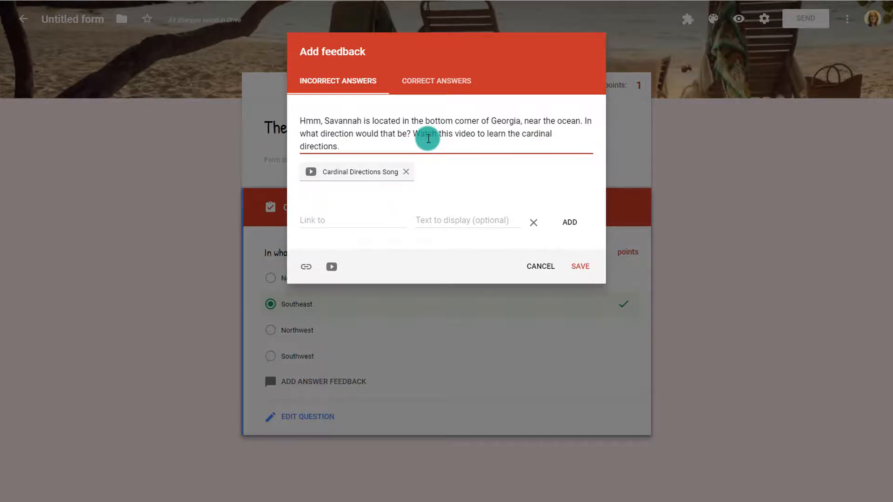
left_click(534, 222)
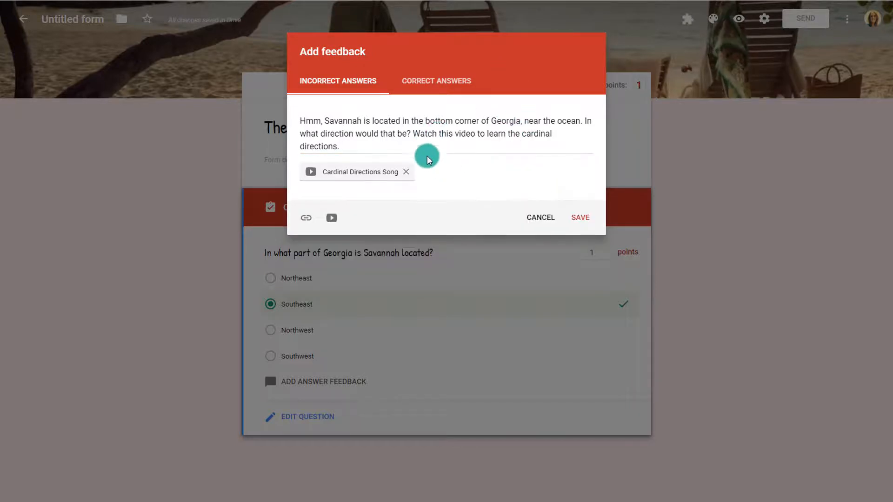
- Write the correct-answer feedback "Great! Savannah is located in the southeast!"
left_click(437, 81)
left_click(441, 127)
type("Great! ")
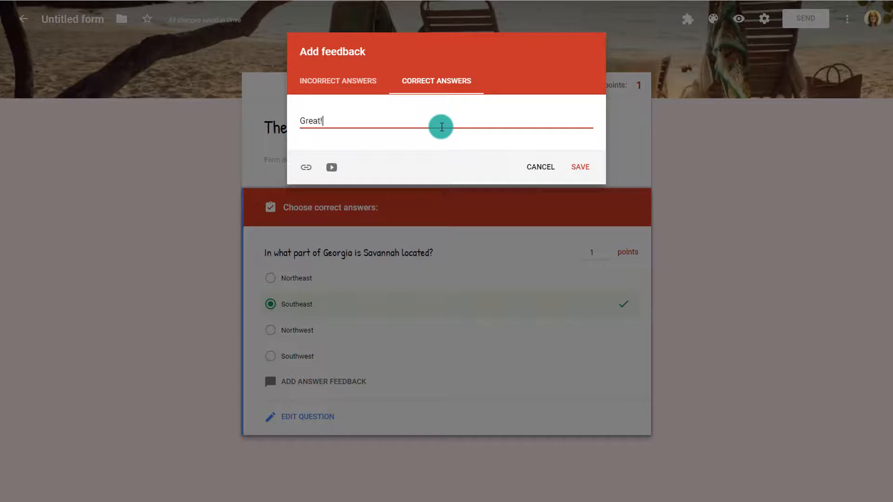
type("Savannah is located in the southeast!")
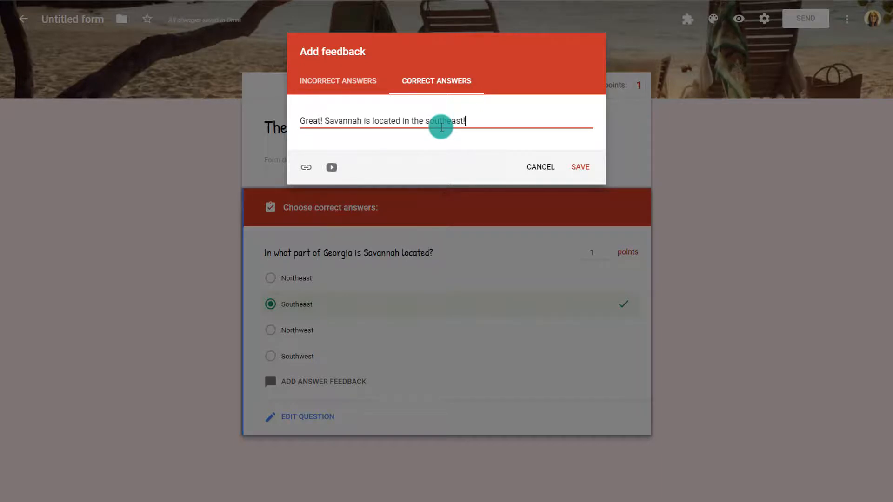
- Save the answer feedback, return to editing the Savannah location question, and mark it as required
left_click(575, 172)
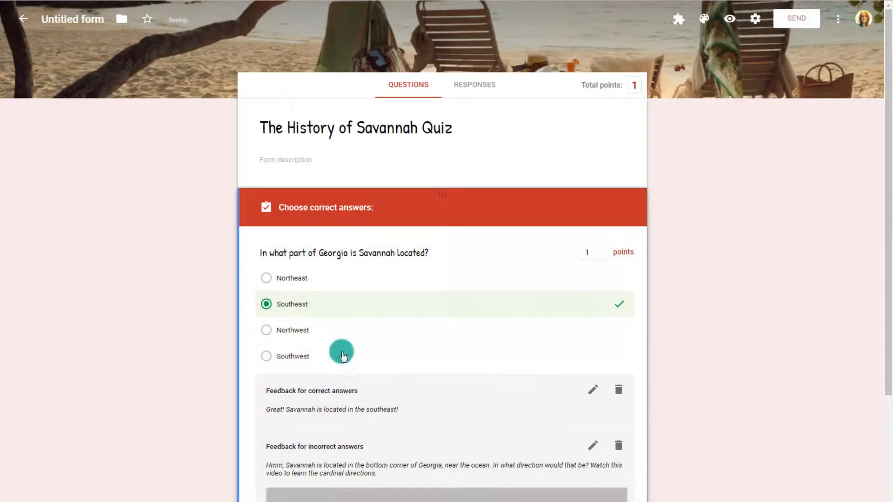
scroll(703, 409, "down", 1)
scroll(702, 407, "down", 3)
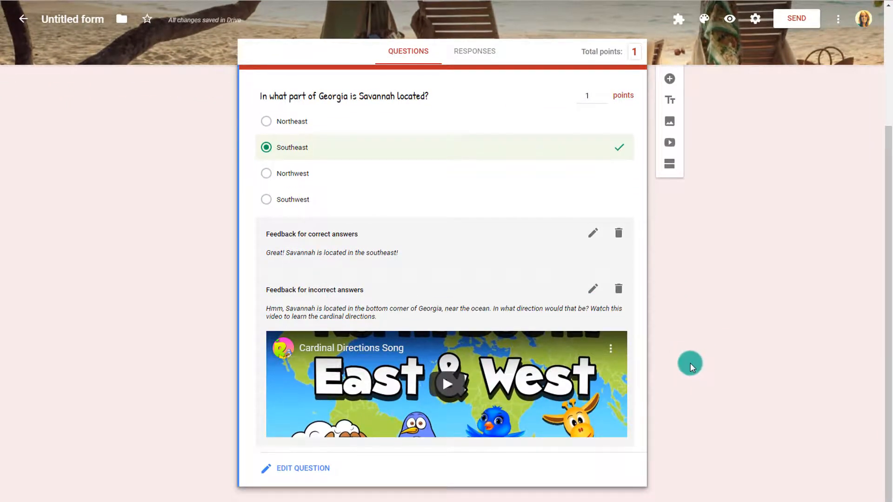
left_click(303, 468)
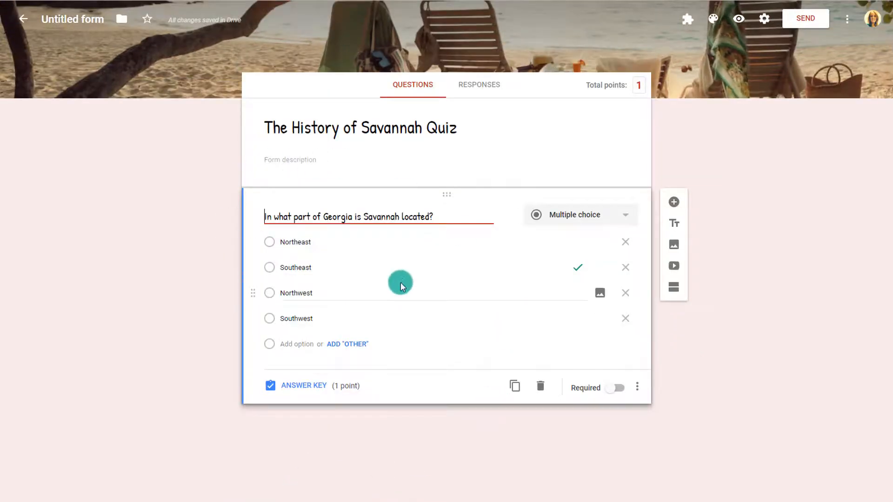
left_click(618, 389)
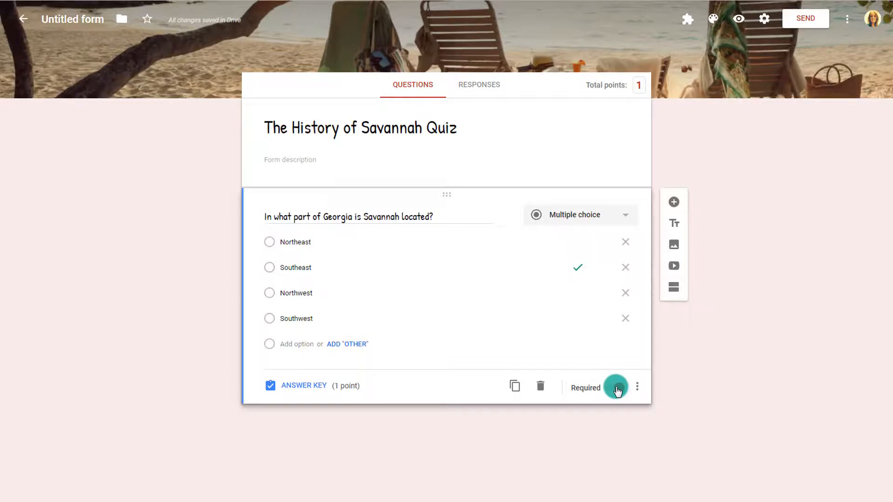
left_click(614, 389)
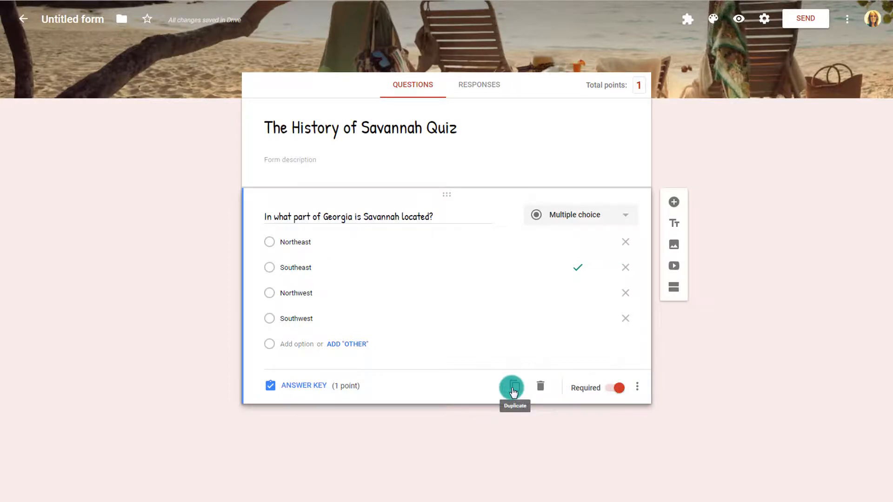
- Add the multiple-choice question "Savannah has how many squares?" with the options 20, 21, 22 and 23
left_click(673, 212)
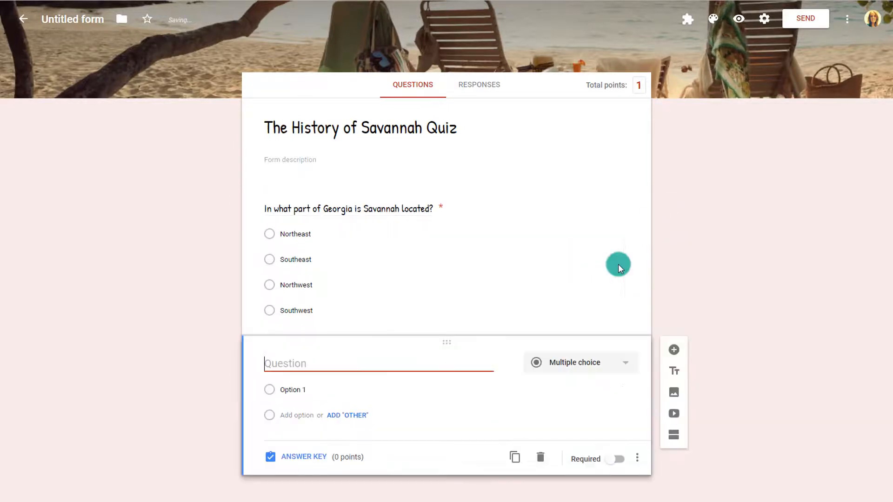
left_click(568, 364)
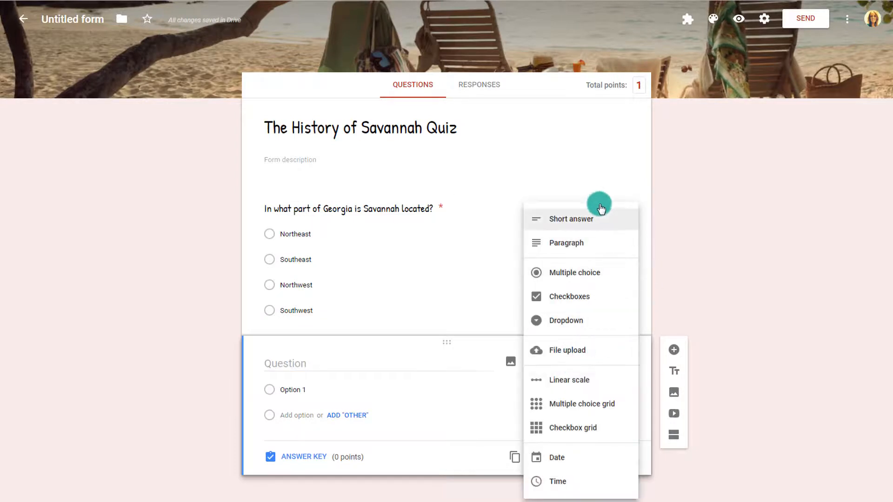
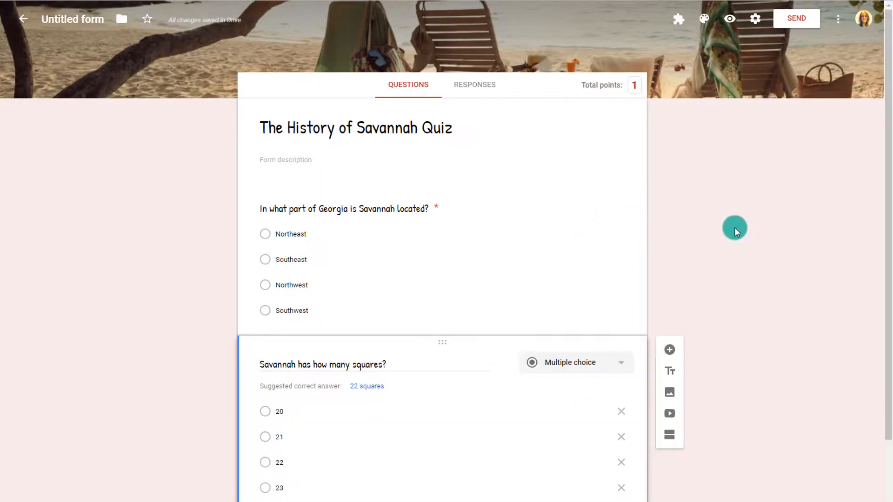
scroll(734, 226, "down", 2)
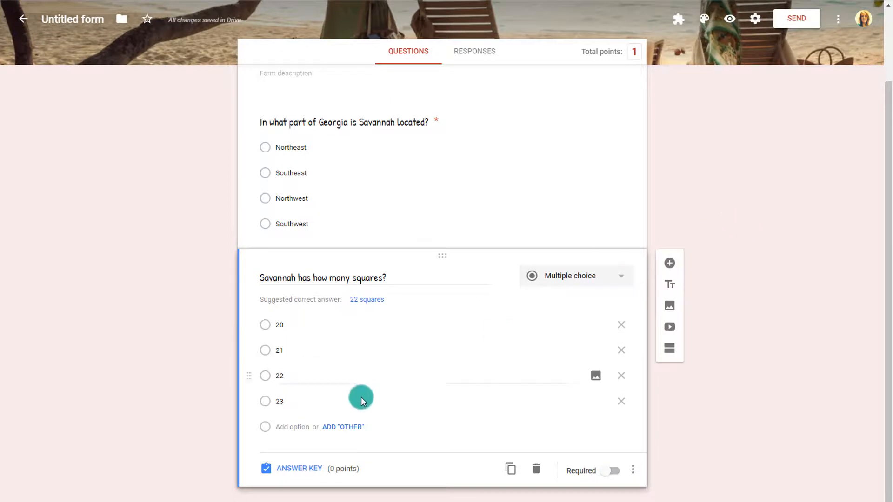
- Key 22 as correct for 1 point, with feedback "Right! There are currently 22 squares!" and the "Savannah Squares" video for incorrect answers
left_click(297, 469)
left_click(272, 394)
left_click(604, 315)
left_click(309, 449)
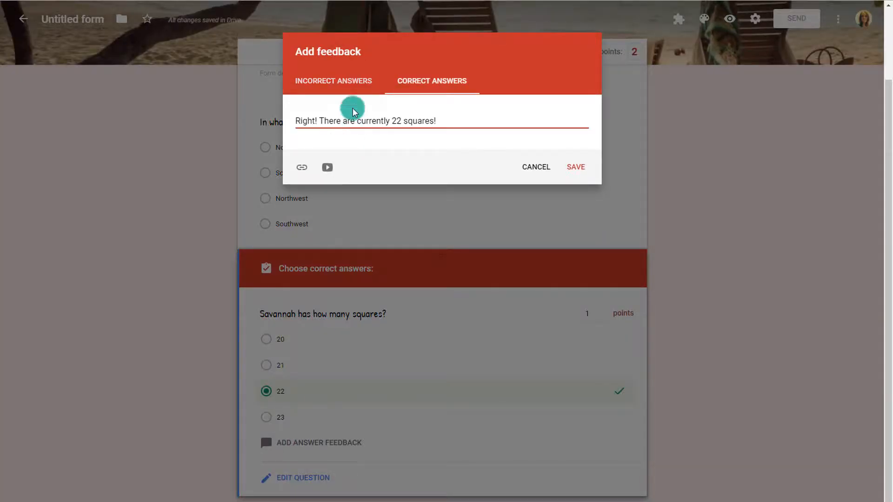
left_click(350, 81)
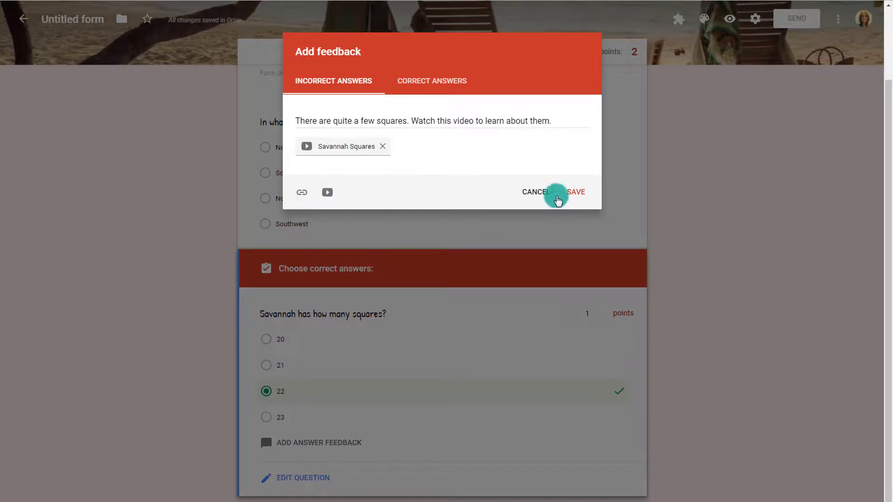
left_click(575, 192)
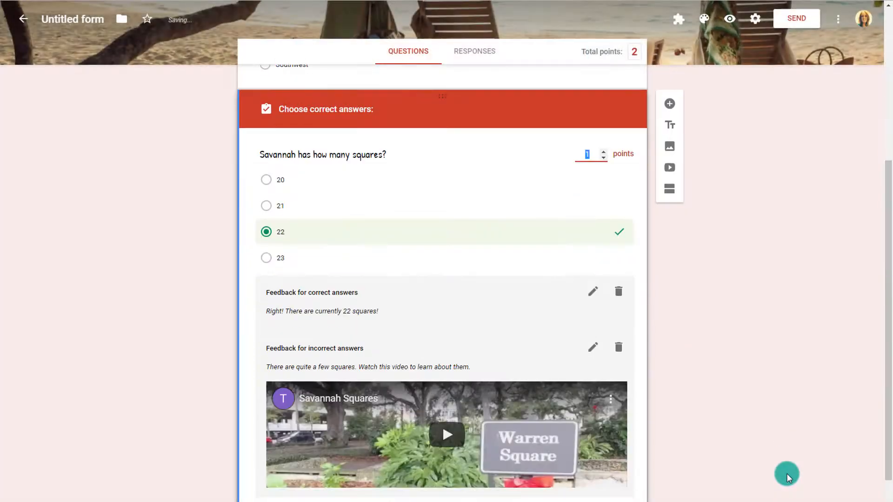
- Return to editing the "Savannah has how many squares?" question and mark it as required
scroll(786, 474, "down", 1)
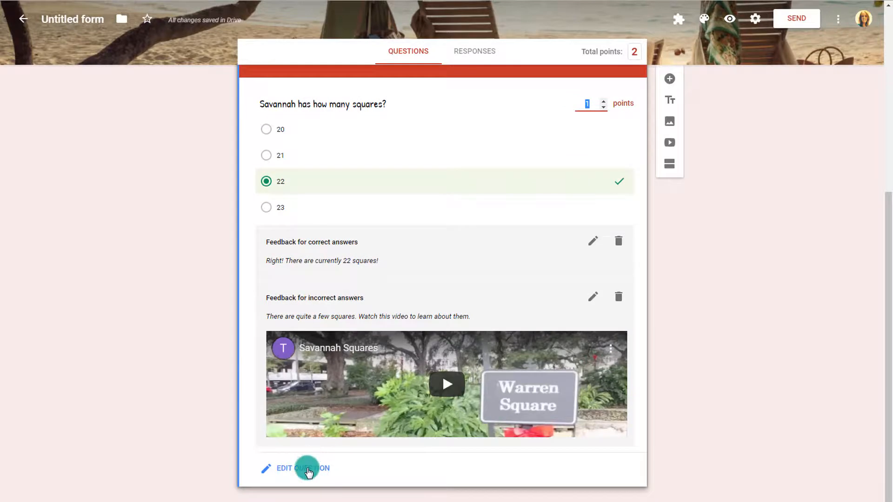
left_click(309, 472)
left_click(610, 470)
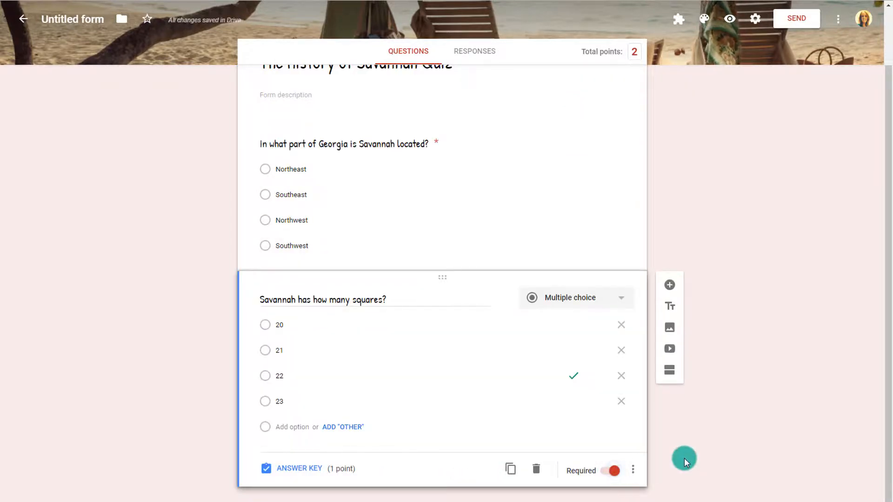
- Search Google images for "Mercer House" and insert the sunlit front view of the red brick house below the squares question
left_click(671, 330)
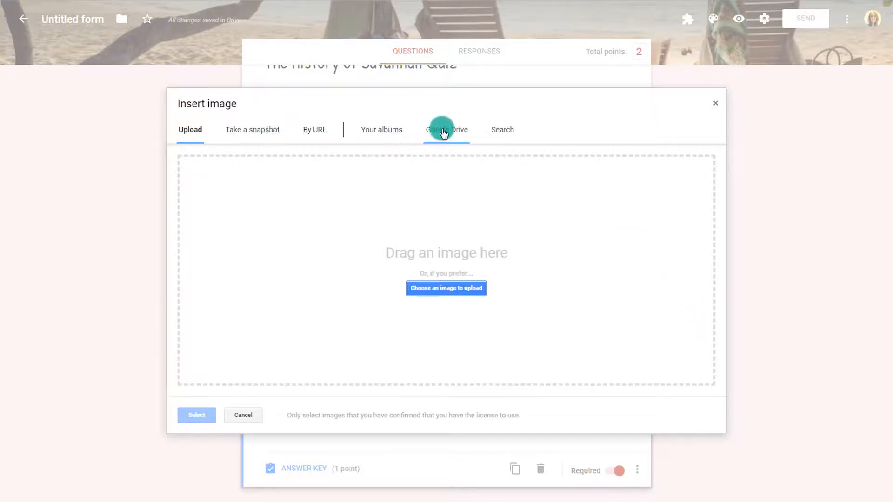
left_click(503, 131)
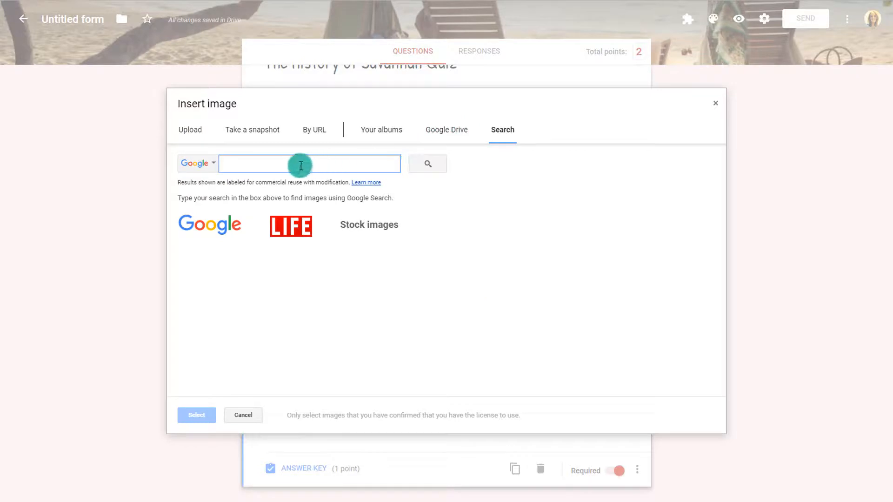
type("Mercer House")
key("Return")
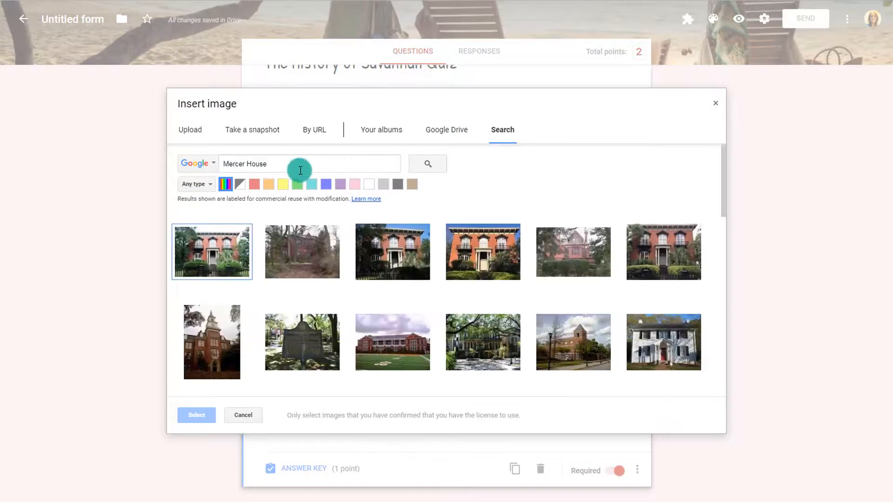
left_click(456, 238)
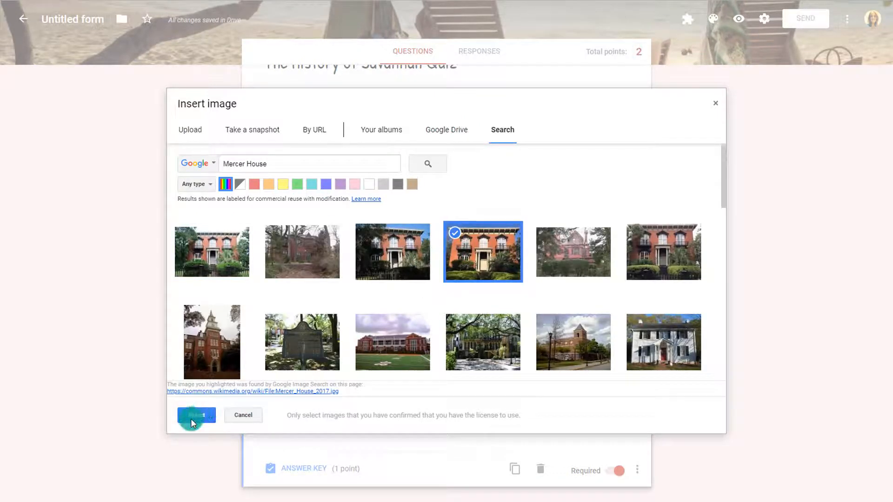
left_click(191, 417)
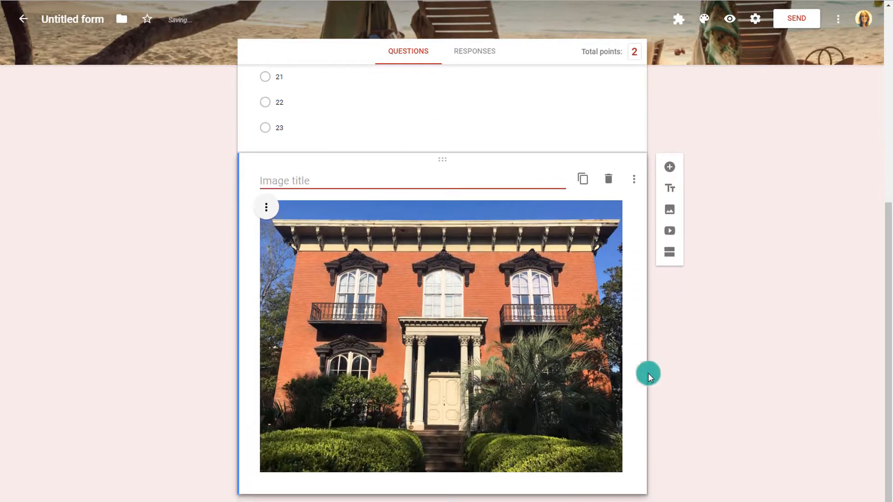
left_click(487, 326)
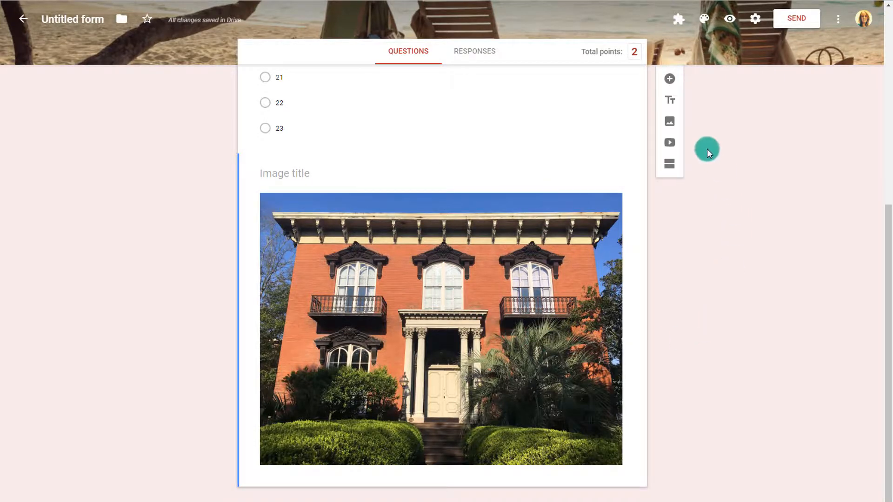
- Add the required question "What is the name of this house, which is located in Savannah?" with options Davis House, Johnson House and Mercer House
left_click(669, 82)
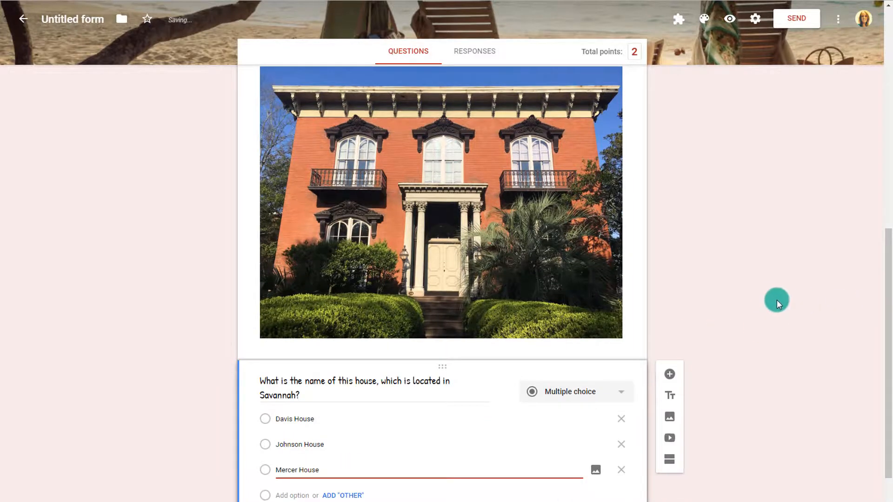
left_click(764, 289)
scroll(757, 248, "down", 2)
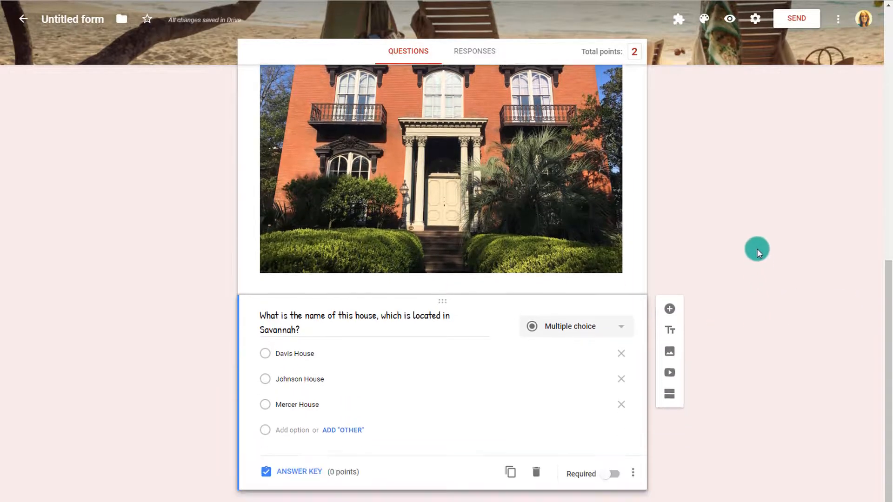
left_click(609, 471)
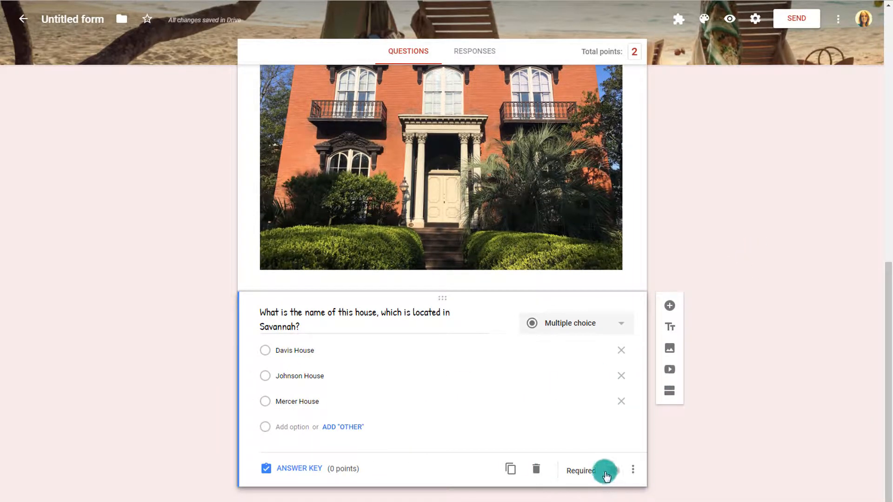
- Set Mercer House as the correct answer to the house question, worth 1 point
left_click(307, 469)
left_click(289, 432)
left_click(598, 362)
type("1")
scroll(756, 448, "down", 1)
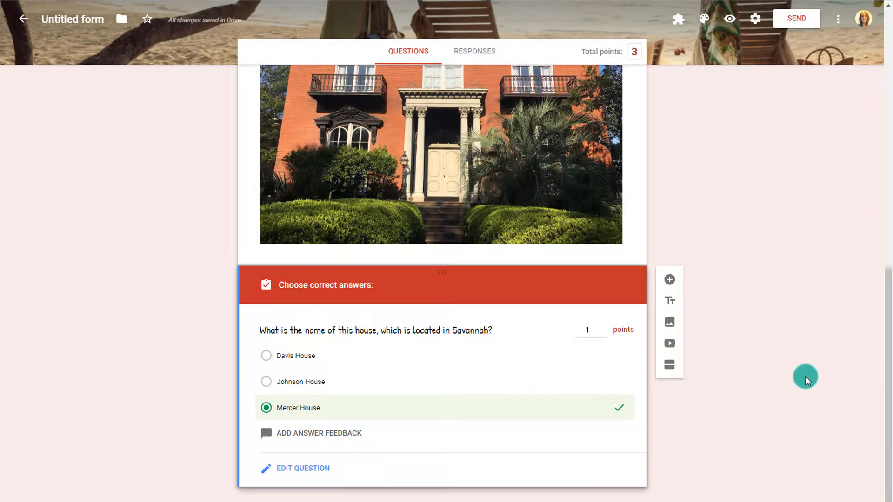
- Insert the "Savannah Secrets" video and add a required 1-point paragraph question "What did you learn in this video?"
left_click(671, 345)
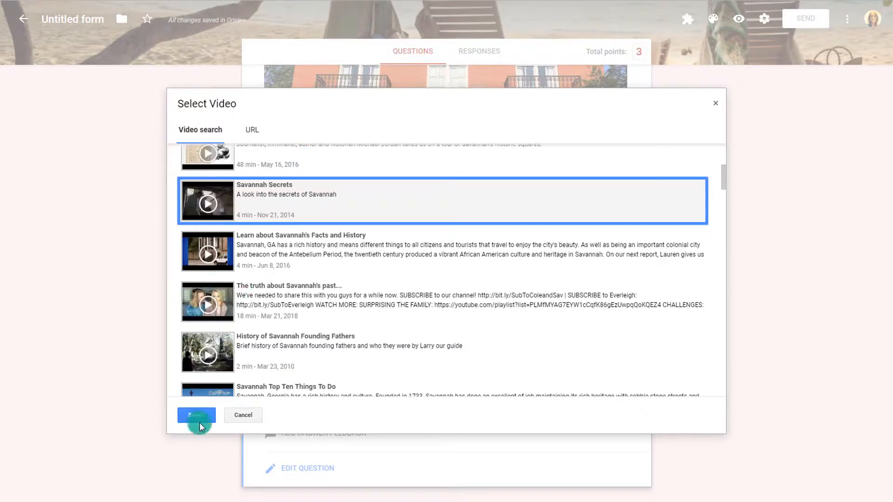
left_click(197, 417)
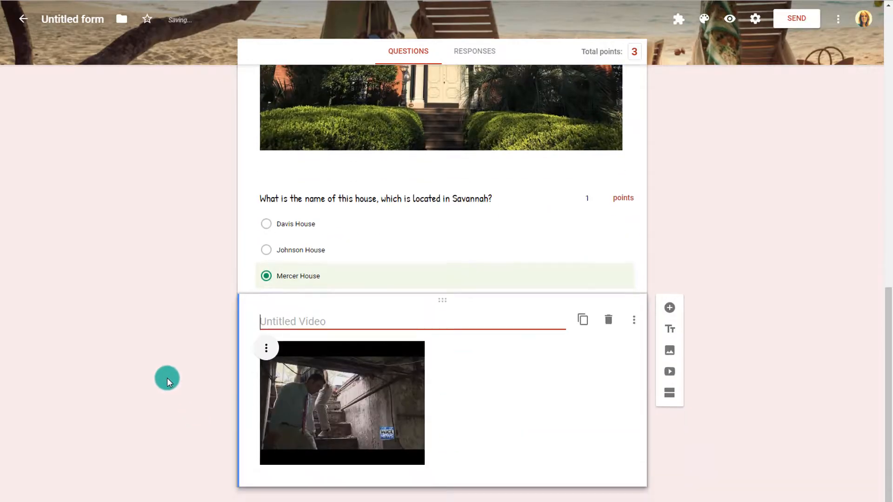
left_click(669, 308)
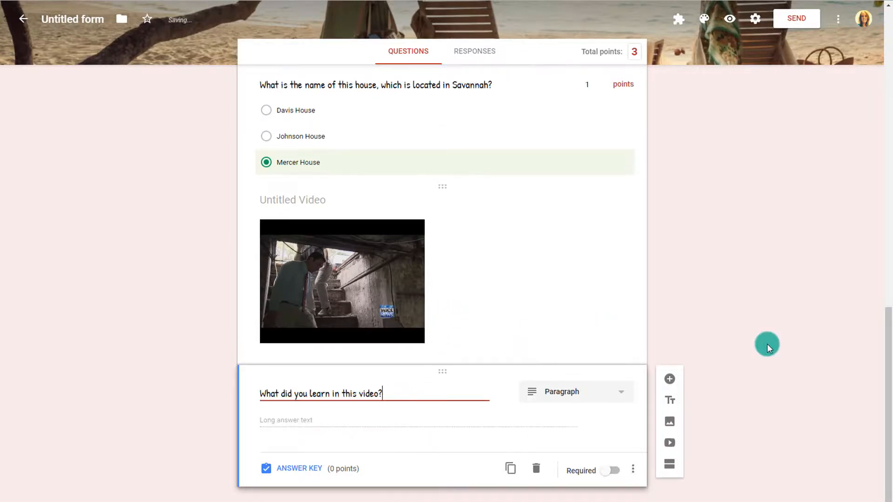
left_click(610, 470)
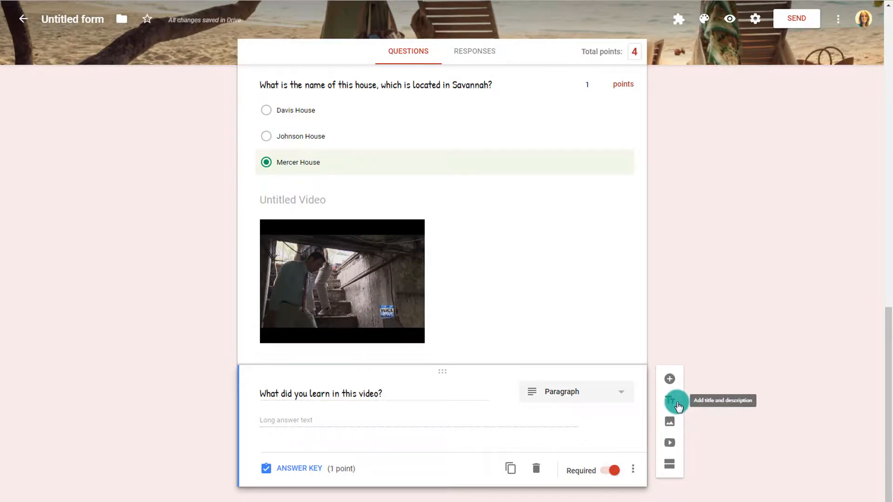
- Add a new section after the video question and look through the quiz's two sections
left_click(669, 463)
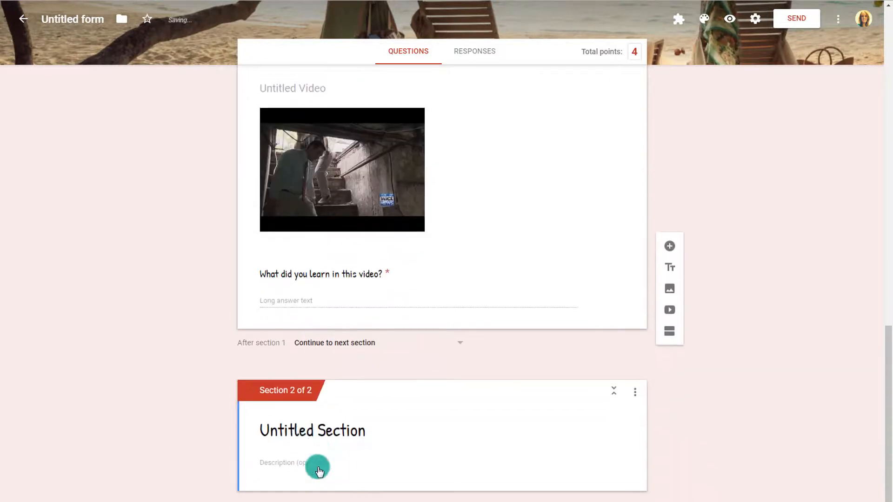
scroll(342, 385, "up", 20)
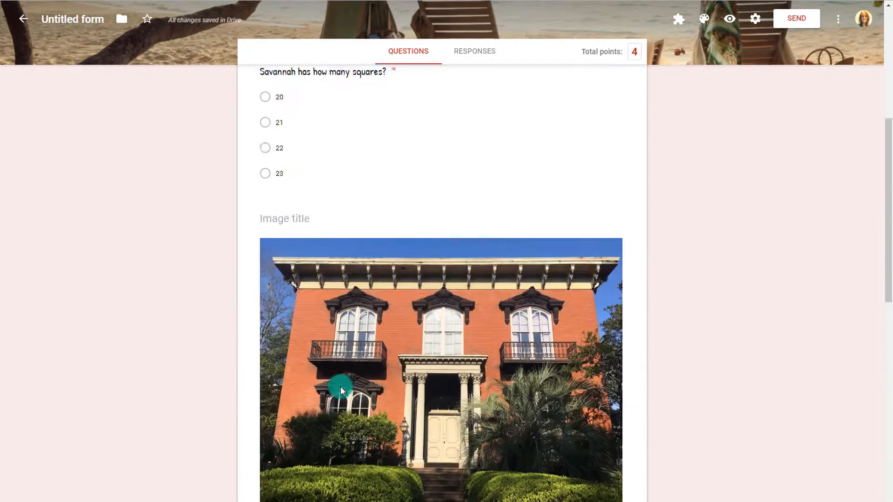
scroll(337, 392, "down", 10)
scroll(337, 391, "up", 10)
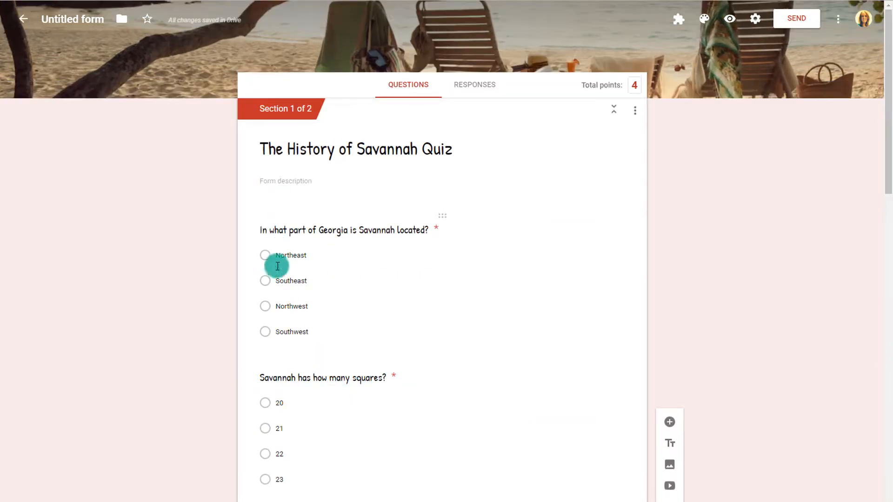
scroll(275, 266, "down", 10)
scroll(276, 267, "down", 3)
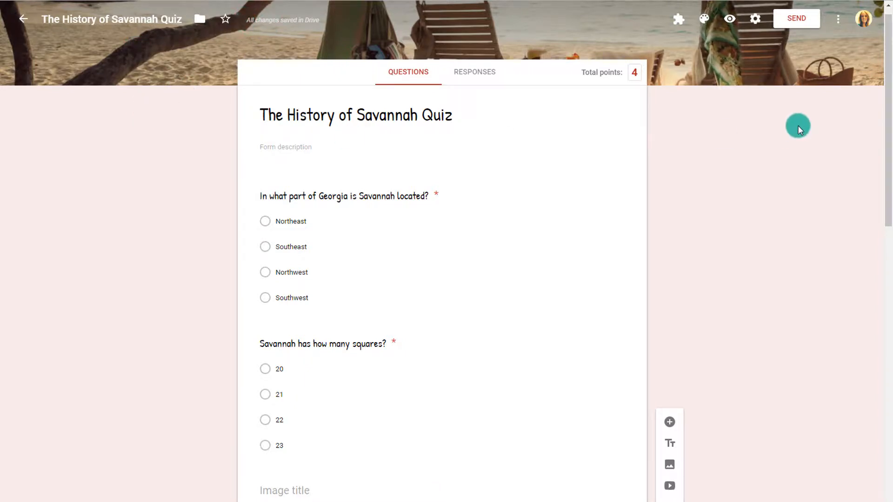
- Open the quiz's sending options, choose sharing by link, and shorten the URL
left_click(815, 21)
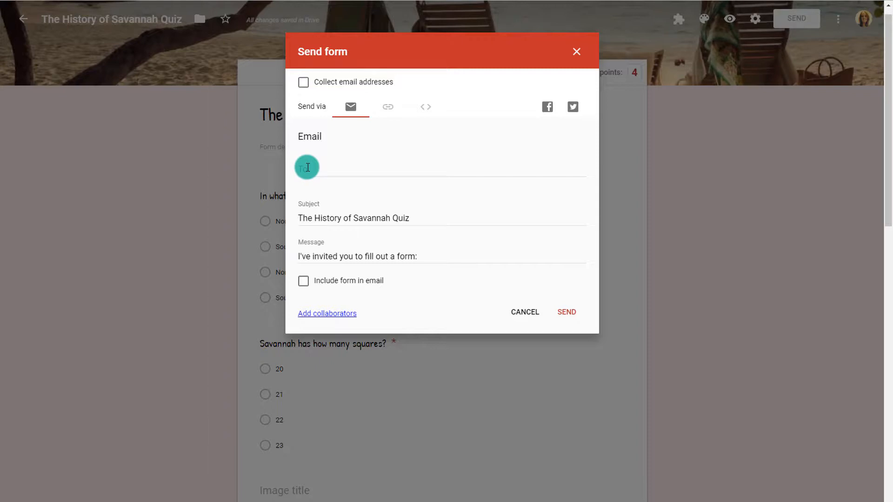
left_click(388, 107)
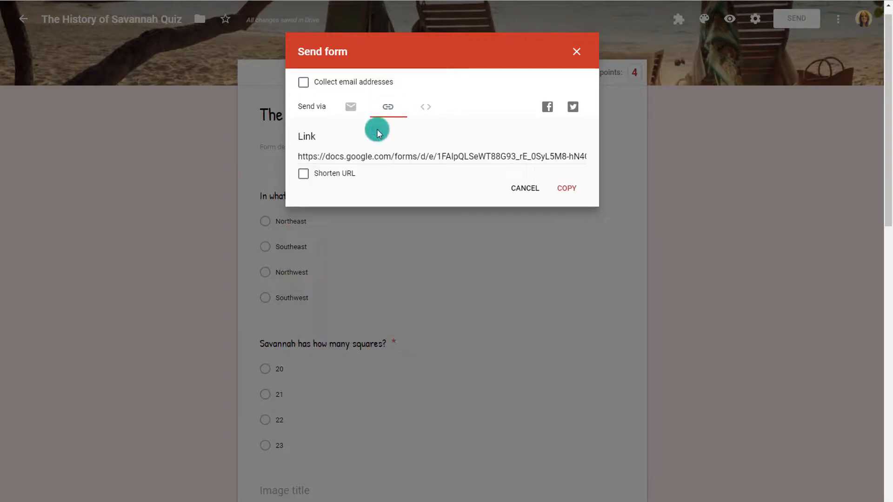
left_click(346, 176)
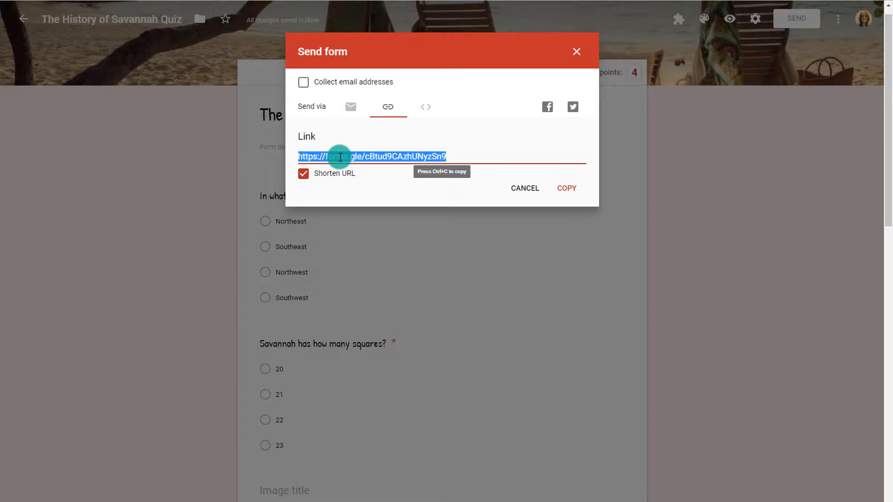
- Look at the quiz's HTML embed option in the sending options, and return to sharing by link
left_click(427, 111)
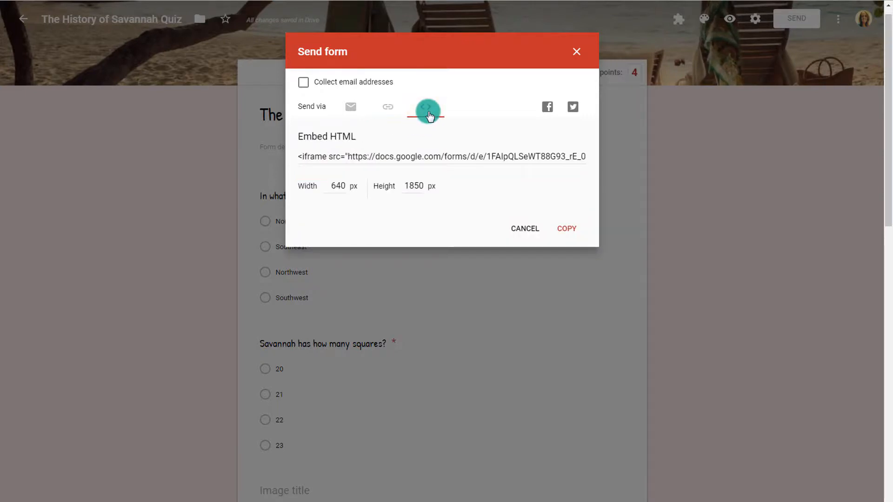
left_click(408, 160)
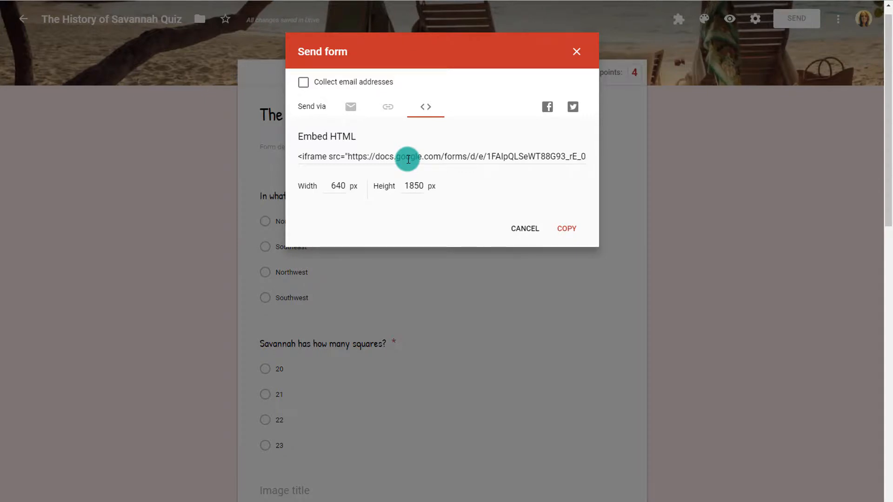
left_click(389, 107)
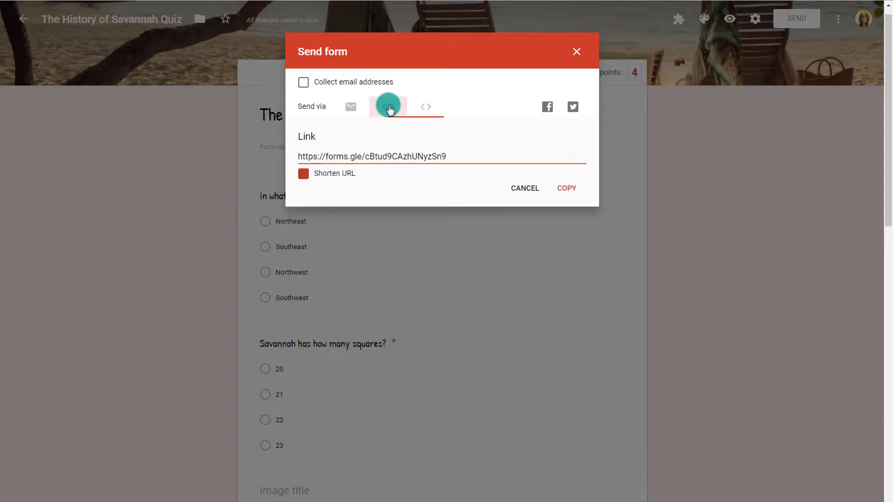
- Reopen the quiz's sending options, choose sharing by link, and copy the shortened URL
left_click(719, 37)
left_click(796, 18)
left_click(389, 112)
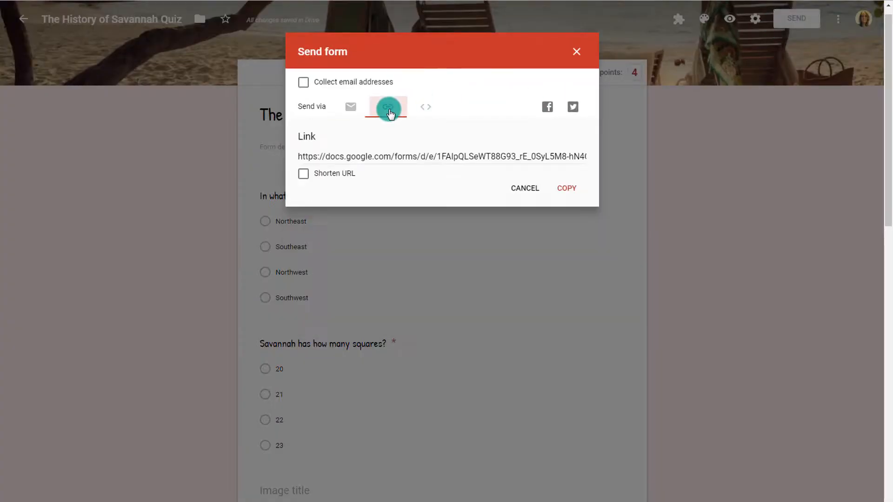
left_click(339, 176)
left_click(567, 188)
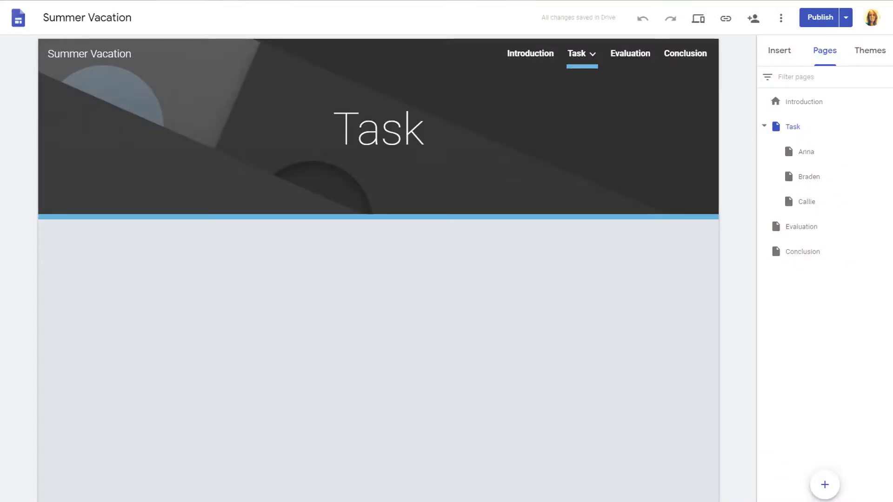
- Switch to the Summer Vacation site and insert a button named "Click here to take a quiz about Savannah" that links to the copied quiz URL
left_click(383, 278)
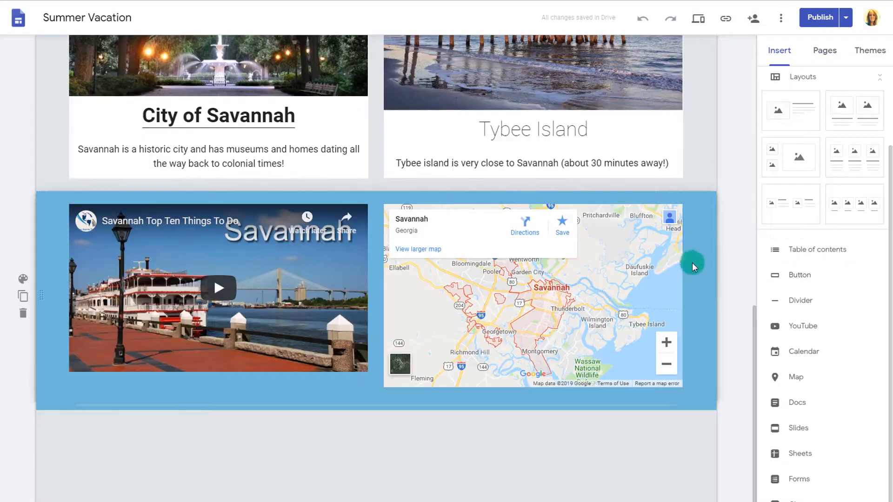
scroll(796, 284, "up", 3)
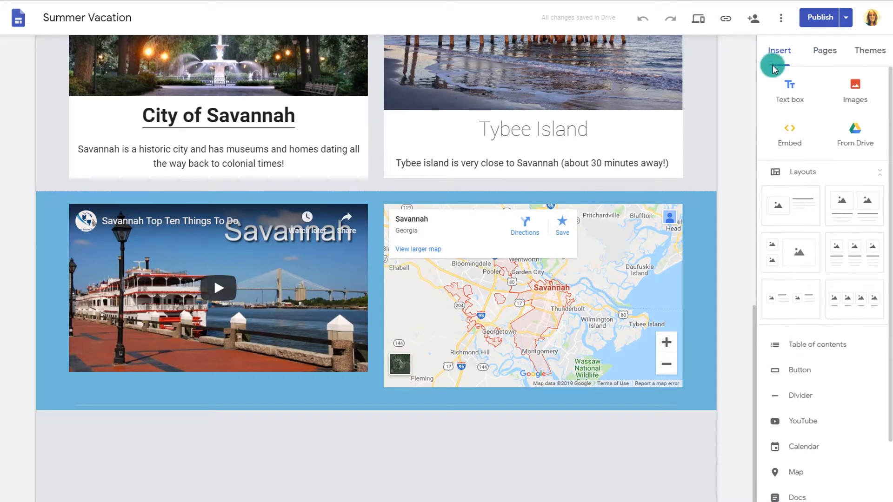
scroll(790, 321, "down", 2)
left_click(800, 273)
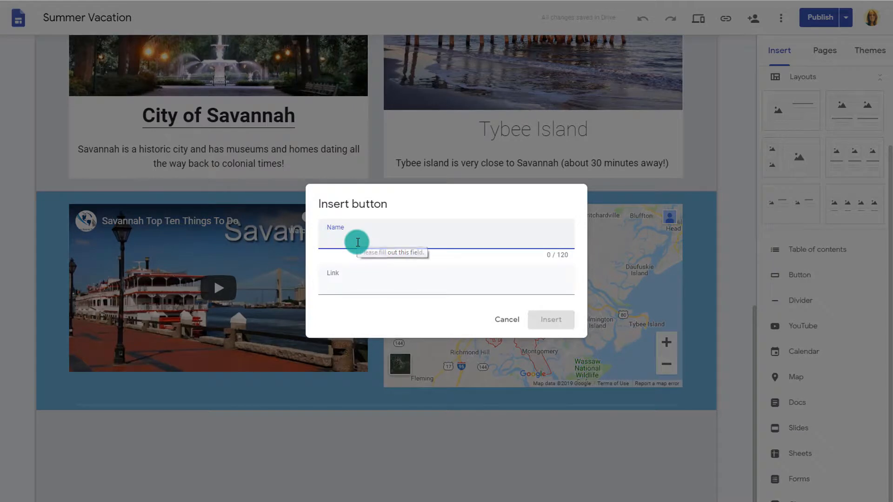
type("Click here to take a quiz about Sava")
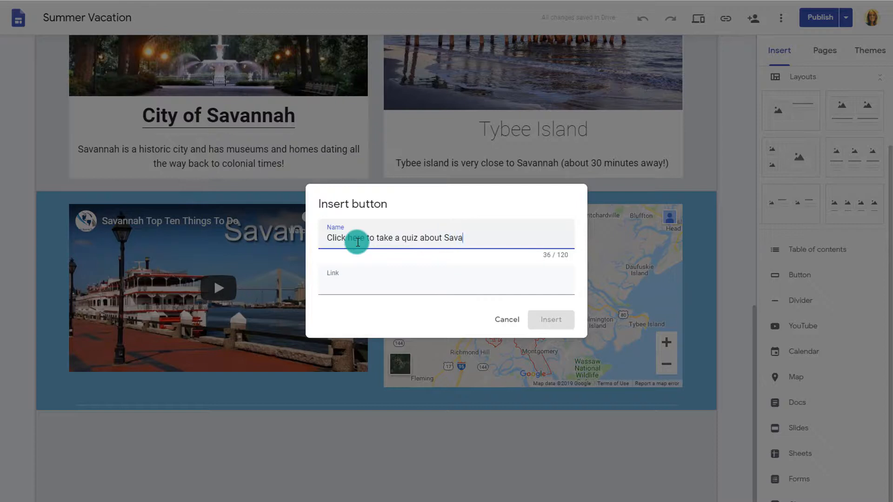
left_click(359, 278)
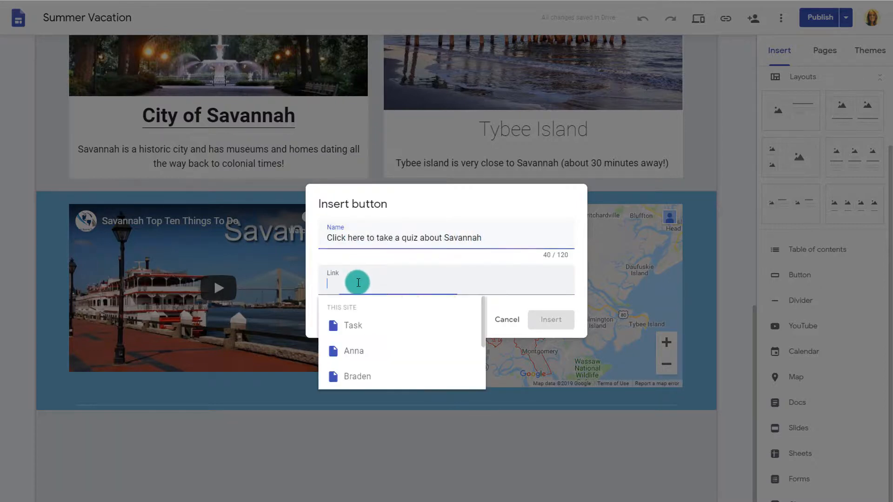
right_click(358, 280)
left_click(387, 347)
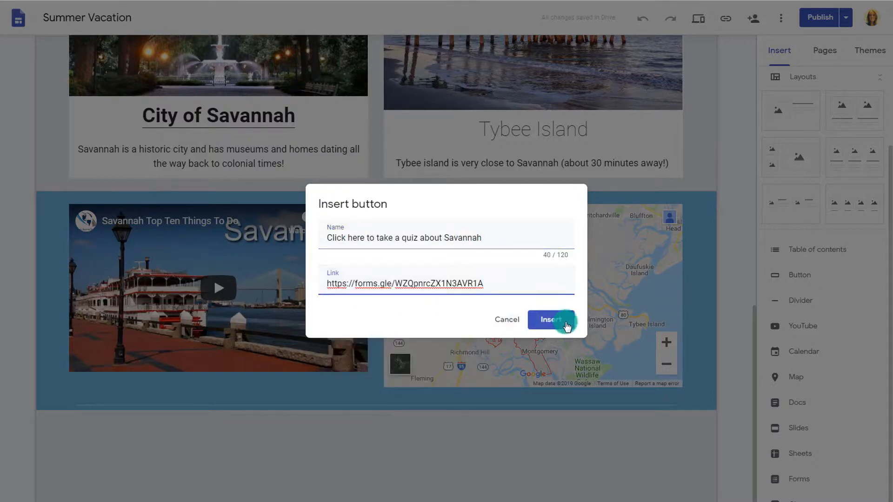
left_click(560, 320)
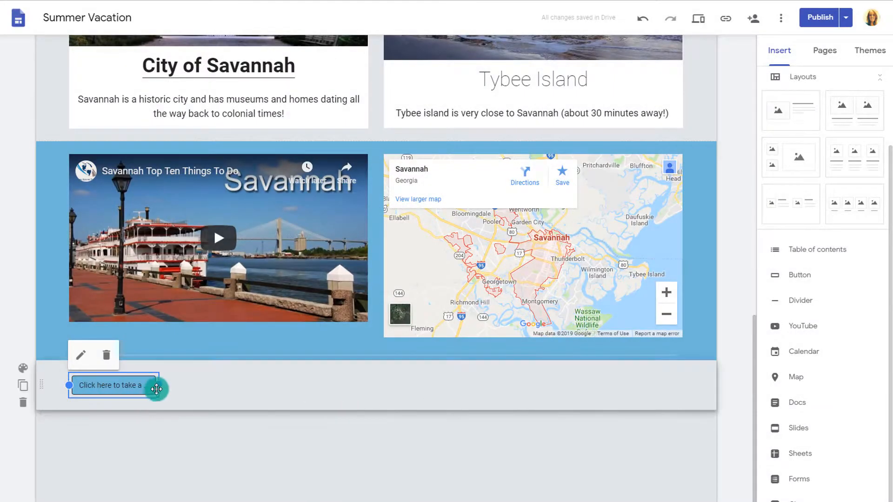
- Widen the quiz button to span the full content width, and check its name and link settings
left_click_drag(159, 386, 698, 382)
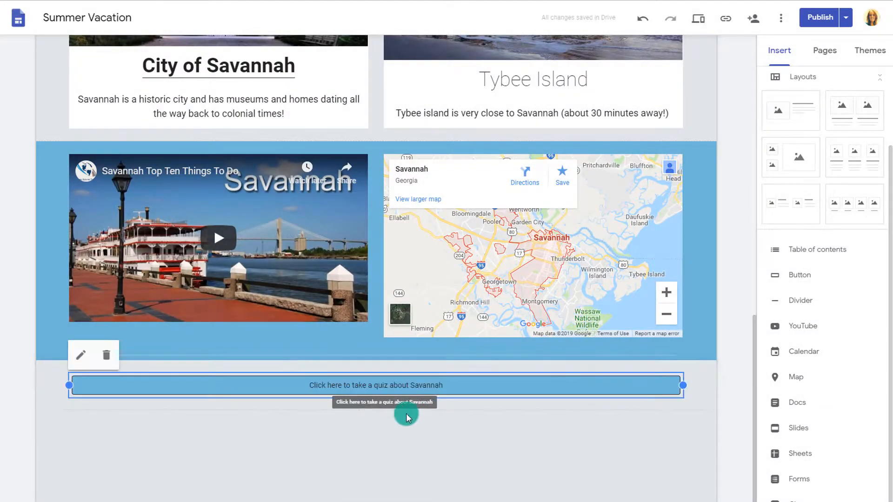
left_click(76, 356)
left_click(535, 319)
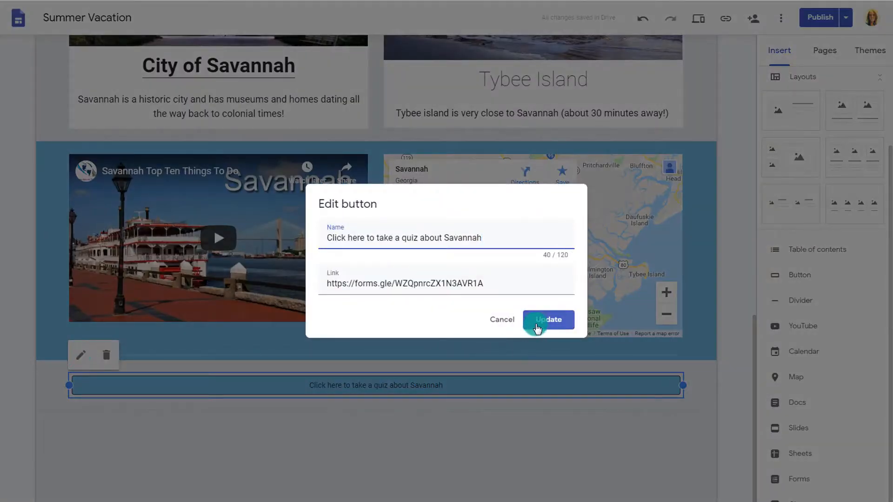
left_click(464, 441)
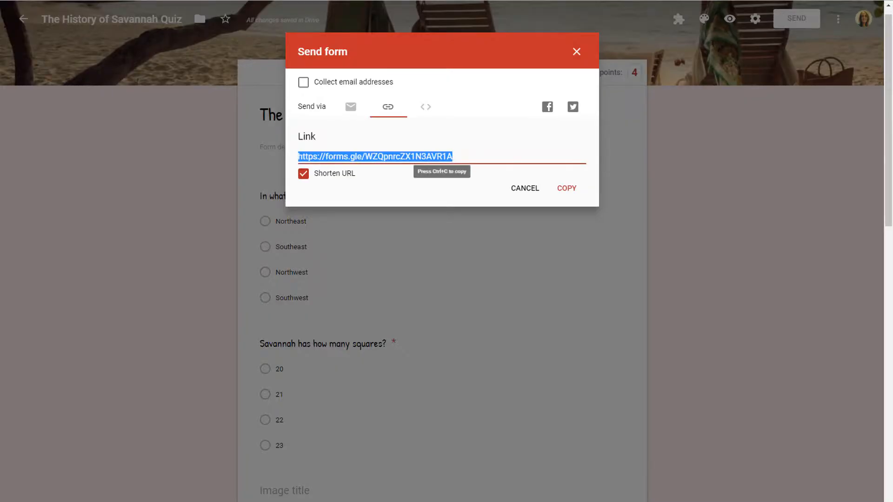
- Copy the quiz's HTML embed code from Google Forms and embed the quiz below the quiz button on the Summer Vacation site
left_click(430, 106)
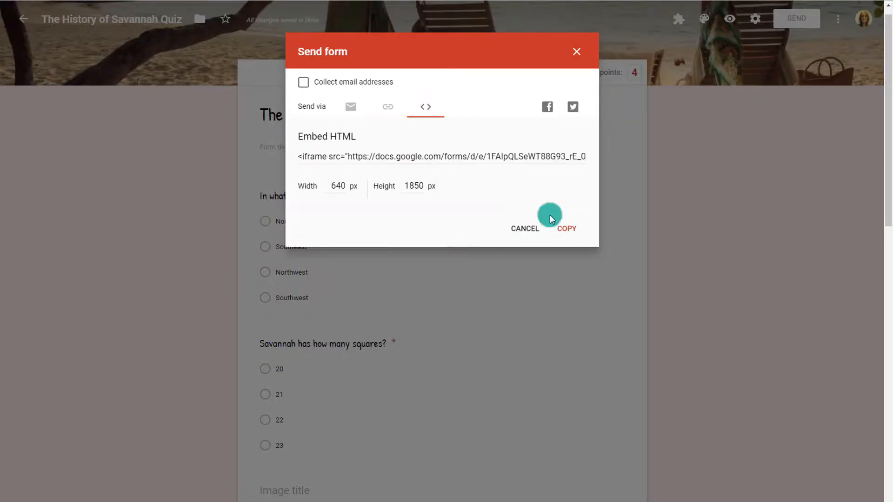
left_click(568, 233)
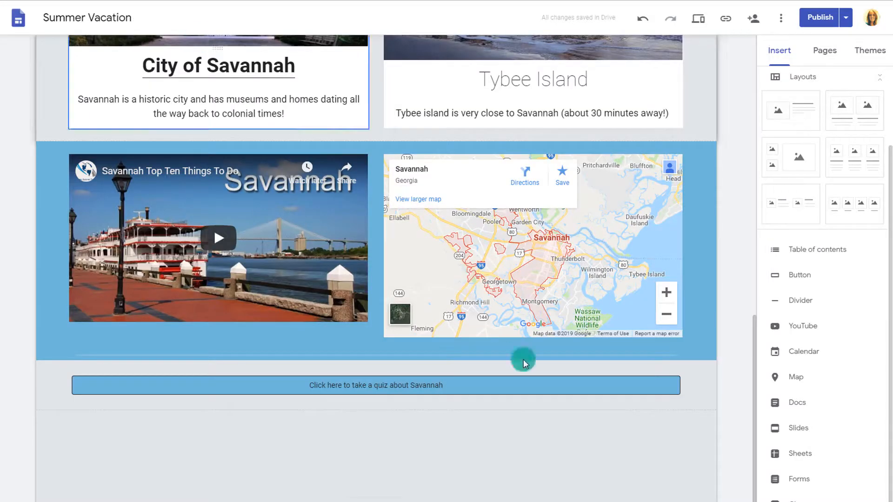
left_click(523, 364)
left_click(654, 393)
left_click(776, 337)
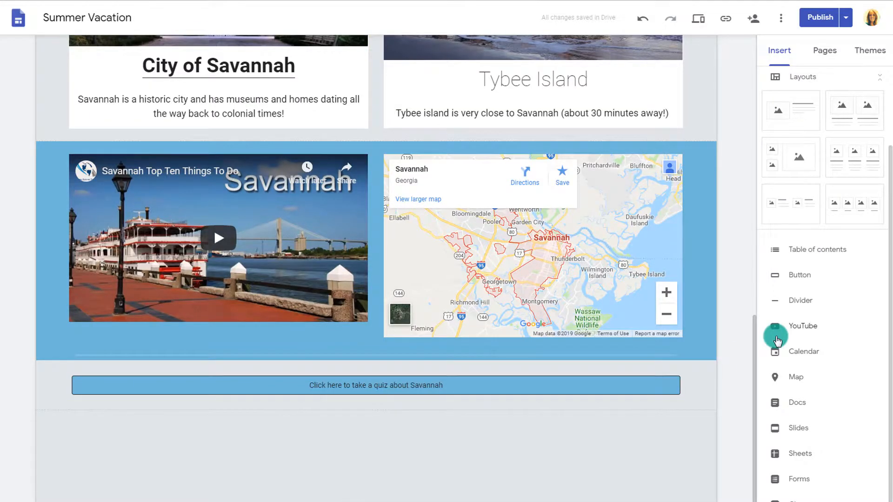
scroll(819, 237, "up", 3)
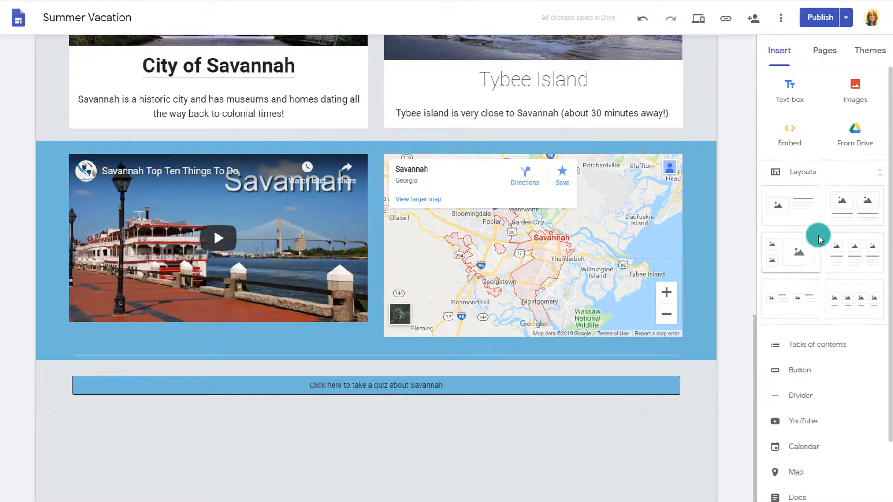
left_click(789, 134)
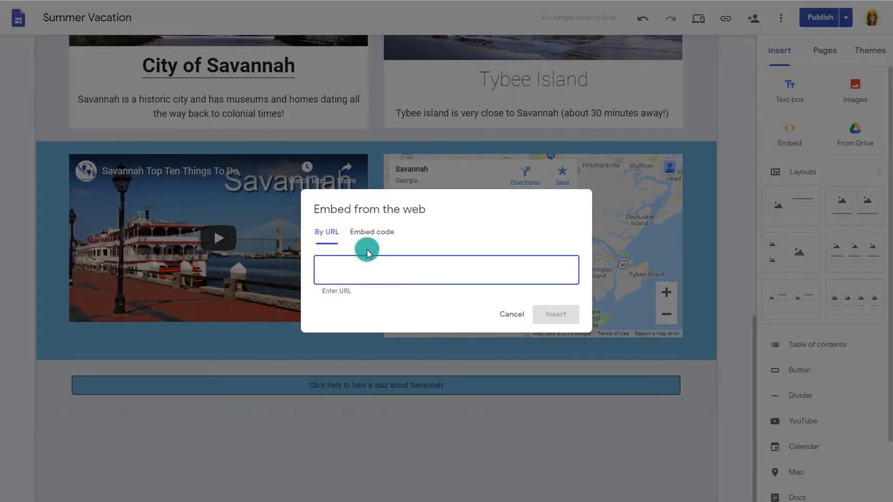
left_click(366, 233)
right_click(346, 249)
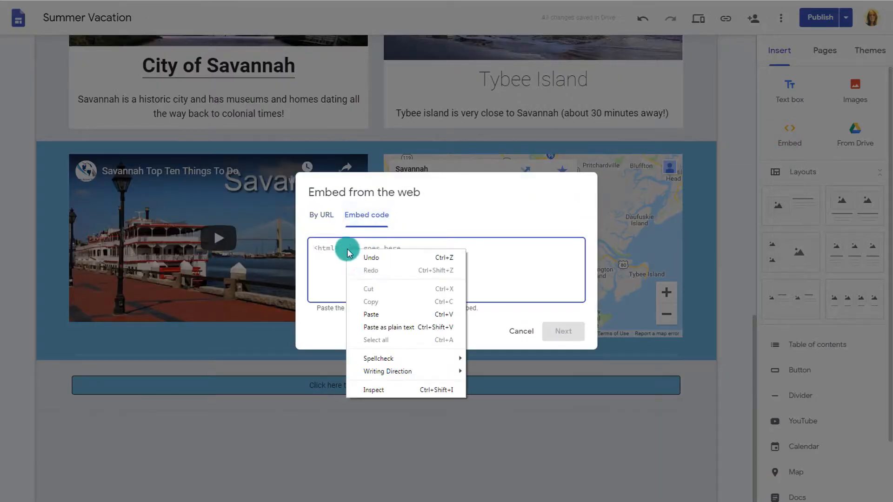
left_click(372, 315)
left_click(563, 332)
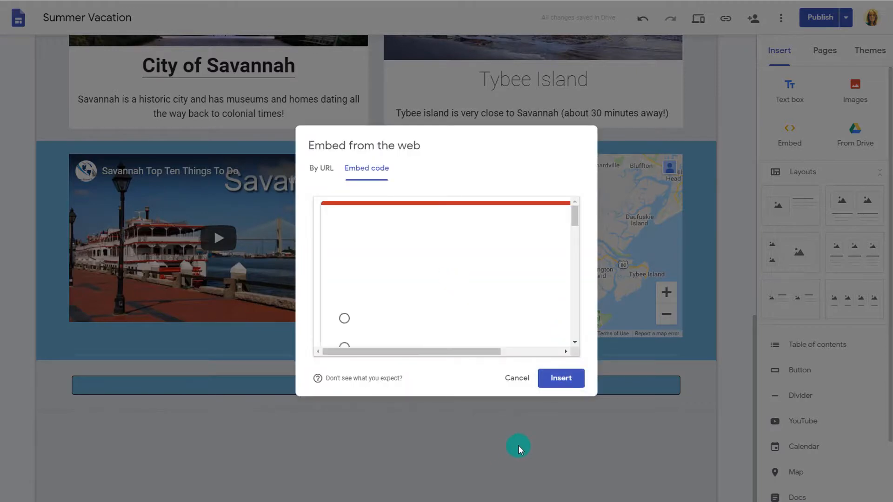
left_click(564, 382)
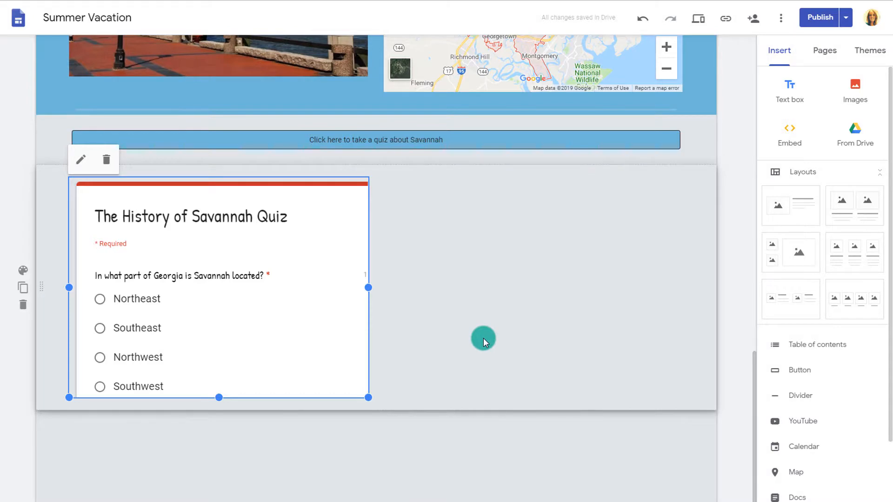
- Publish the updated site and view the quiz area of the published Introduction page
left_click(820, 17)
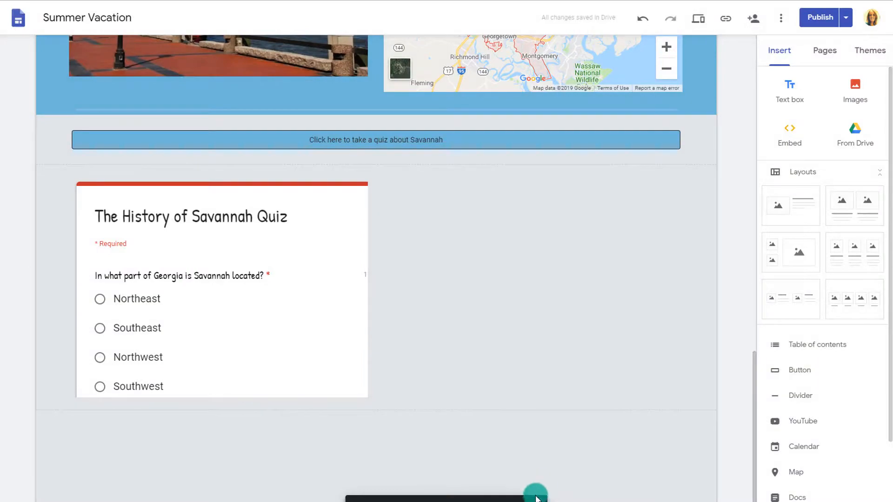
left_click(535, 499)
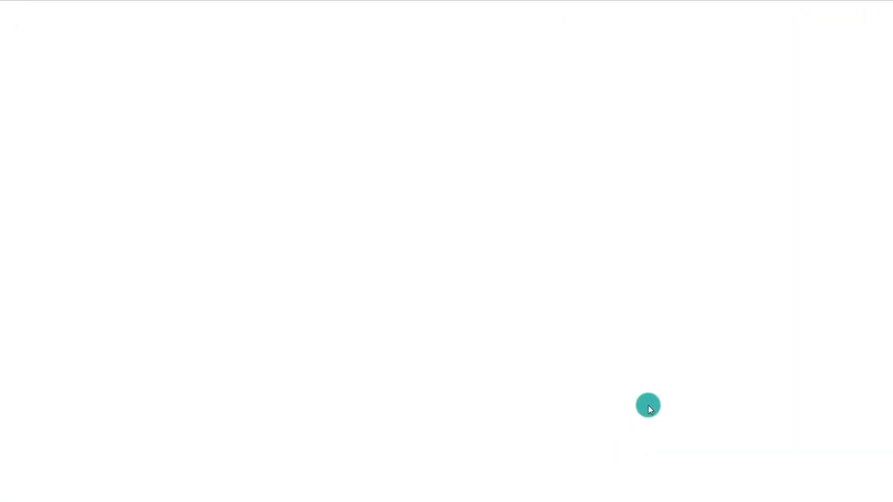
scroll(633, 388, "down", 15)
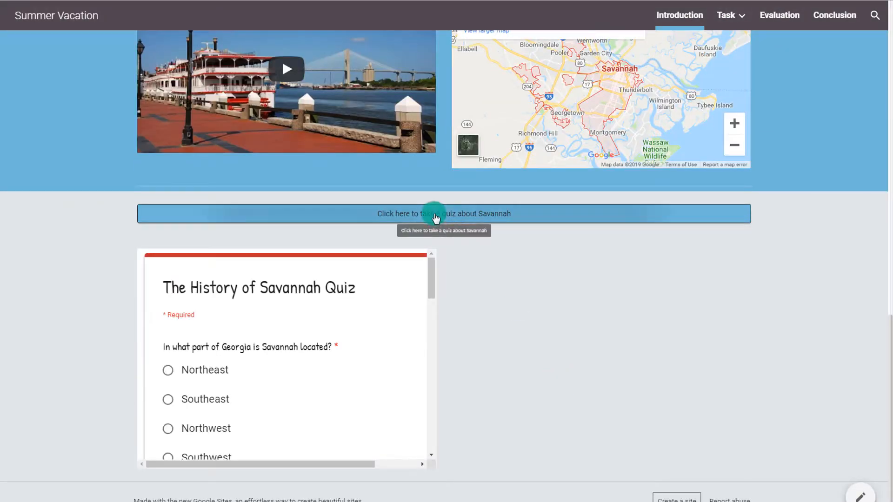
- Test the quiz button on the published page, and look over the embedded quiz below it
left_click(434, 213)
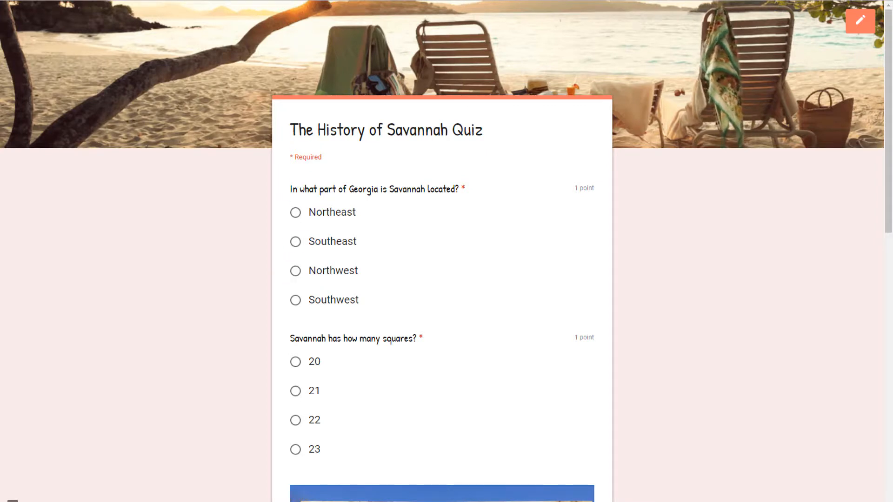
key("ctrl+w")
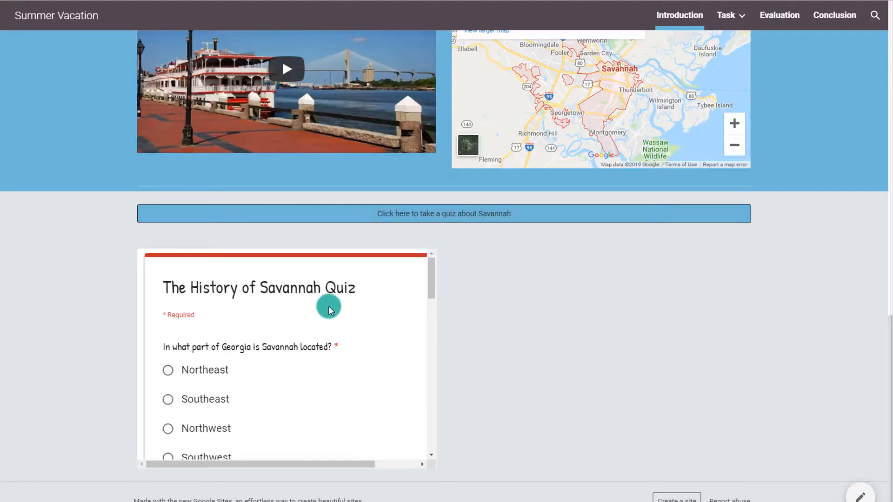
scroll(431, 266, "down", 1)
left_click_drag(432, 266, 446, 220)
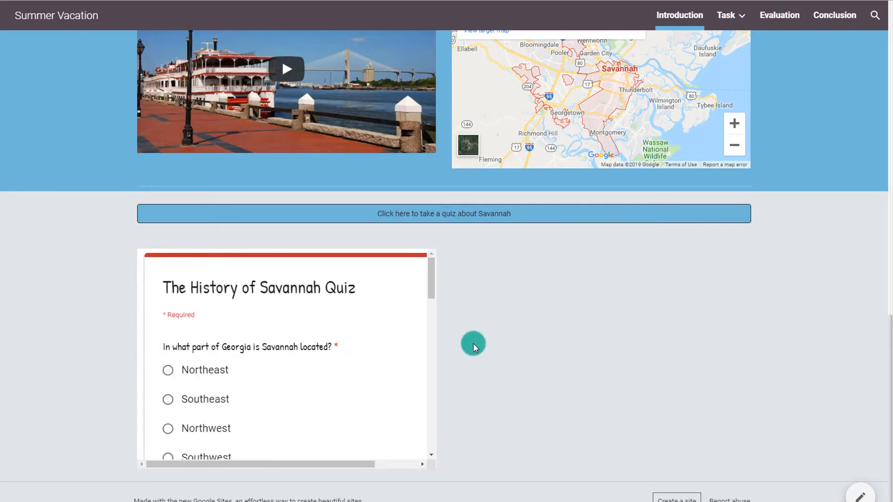
scroll(471, 344, "up", 2)
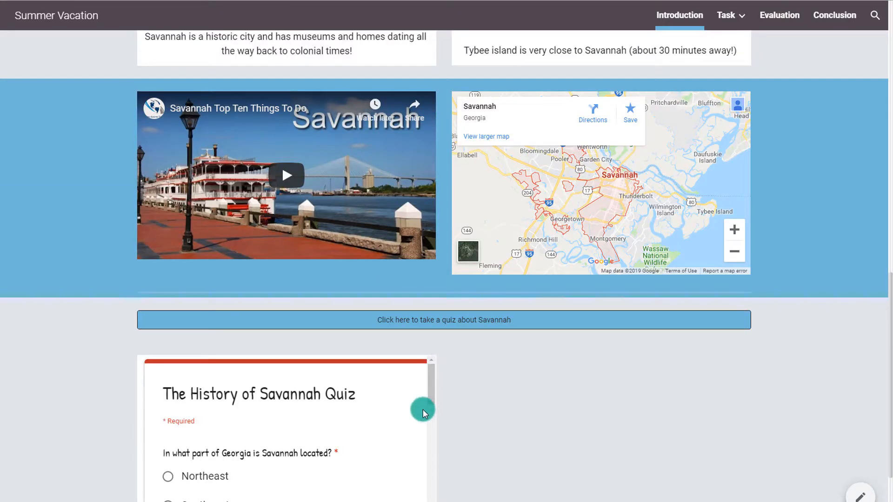
scroll(421, 411, "down", 1)
right_click(364, 407)
left_click(536, 408)
scroll(504, 415, "down", 2)
scroll(341, 339, "down", 5)
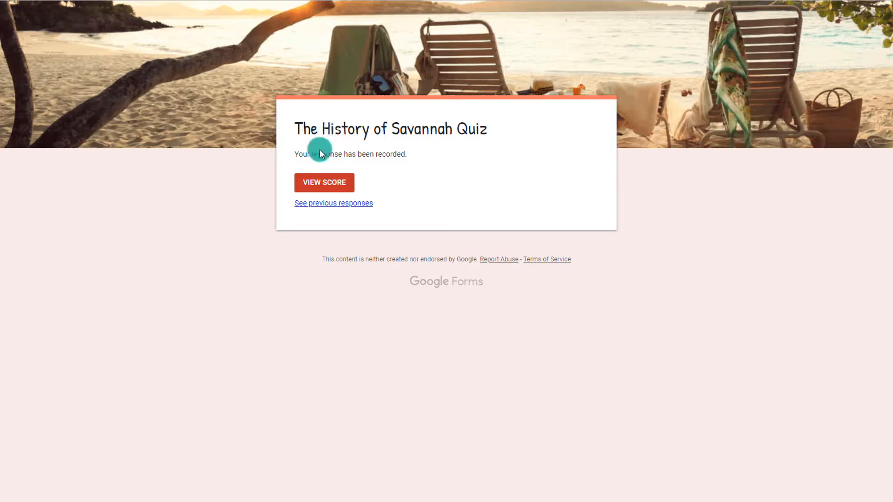
- View the score of the submitted quiz, and review the feedback on the location and squares questions
left_click(323, 185)
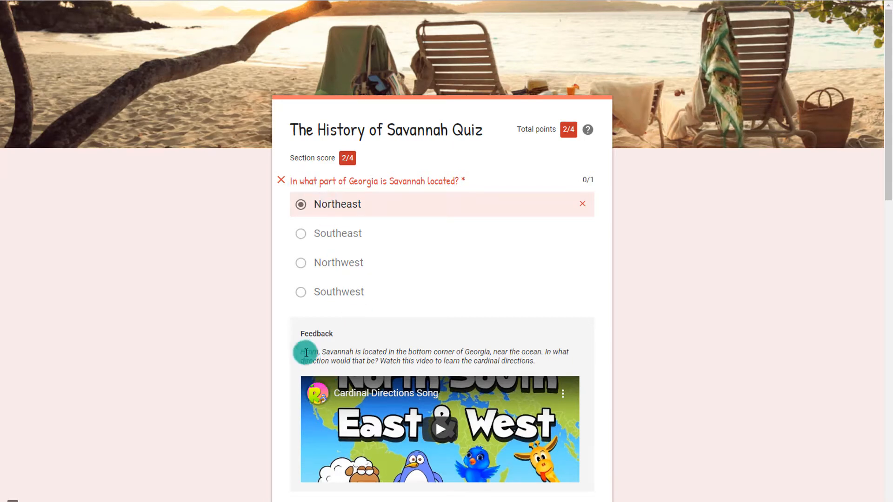
left_click_drag(304, 353, 568, 363)
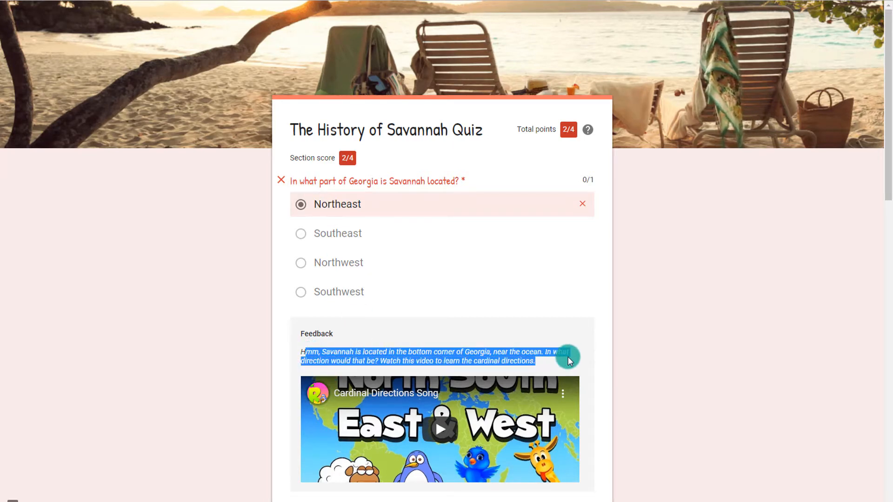
scroll(496, 292, "down", 1)
scroll(496, 294, "down", 1)
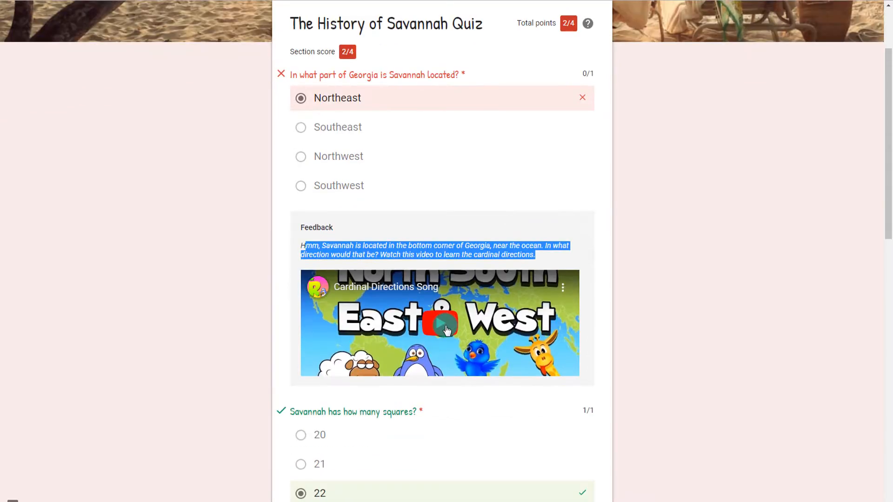
scroll(486, 314, "down", 3)
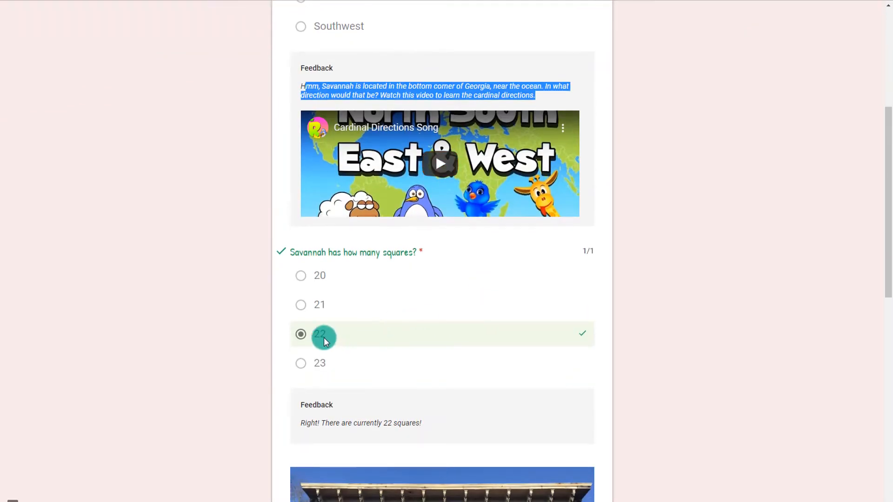
- Review the squares feedback and the grading of the Mercer House and video questions in the submitted quiz's results
left_click_drag(305, 426, 412, 424)
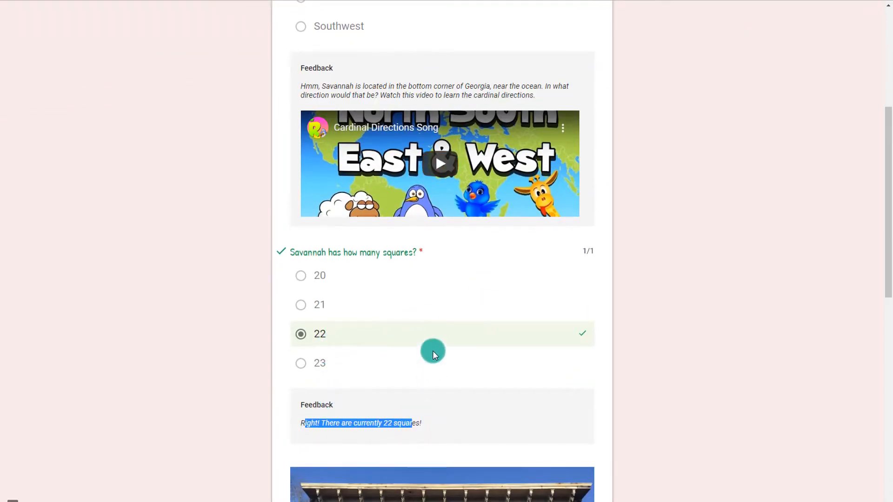
scroll(433, 351, "down", 5)
scroll(434, 351, "down", 5)
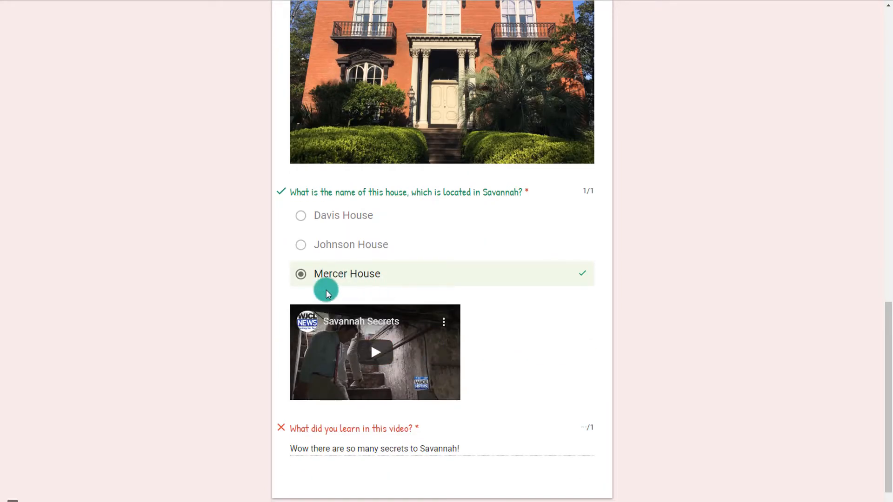
left_click_drag(312, 431, 419, 432)
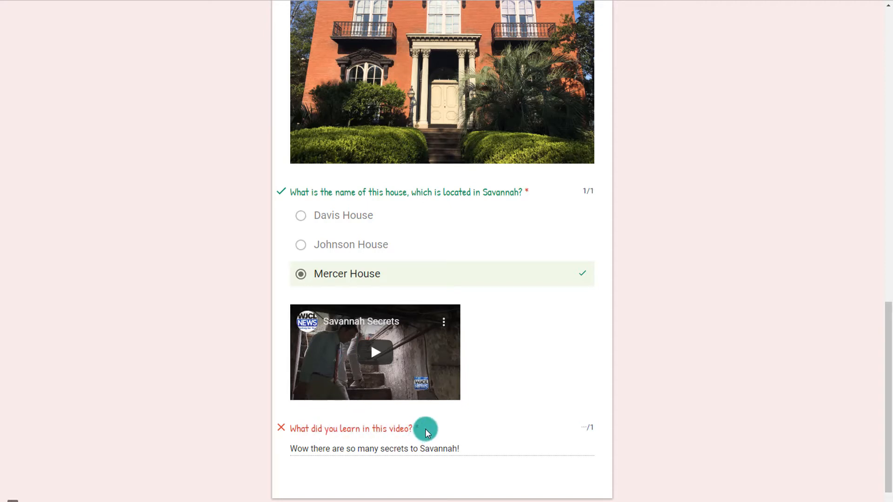
left_click_drag(419, 428, 440, 450)
left_click(290, 440)
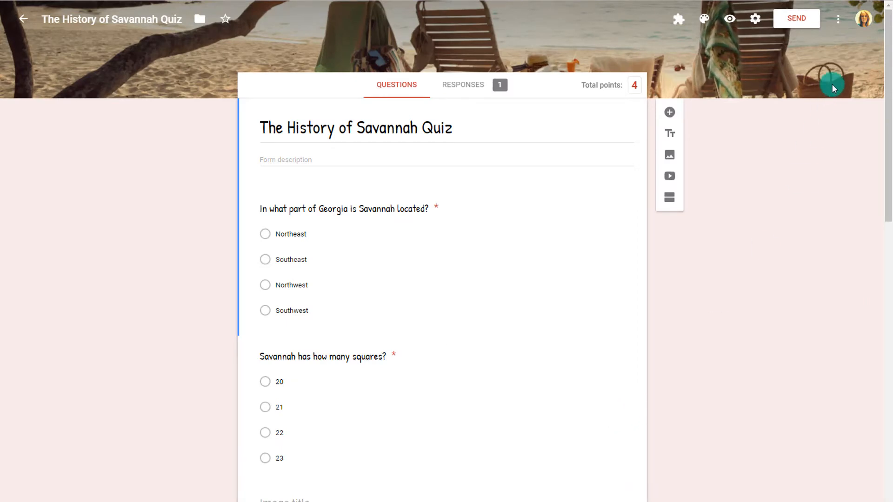
- Switch to the quiz editor in Google Forms and look over the summary of responses, including the score insights and per-question charts
left_click(462, 90)
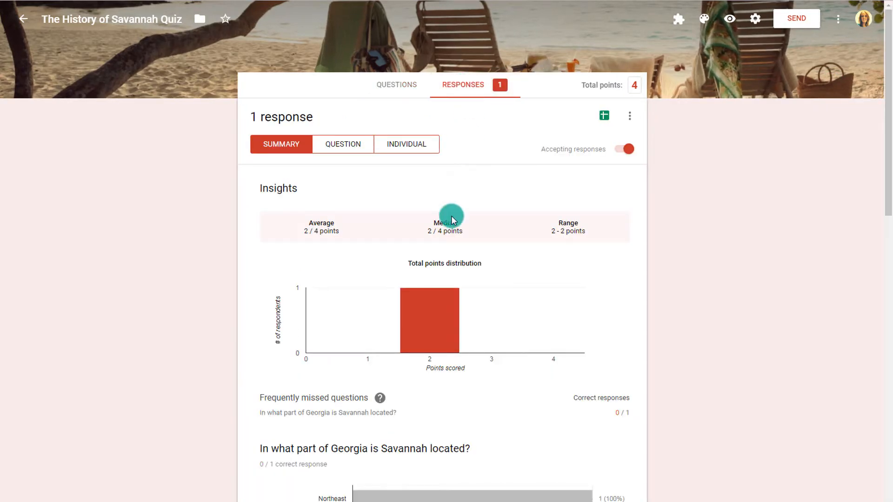
scroll(445, 286, "down", 9)
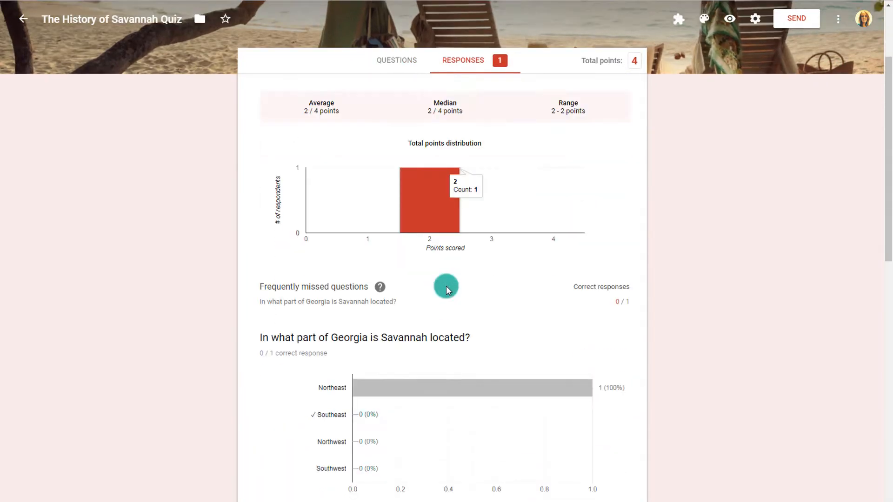
scroll(446, 286, "down", 7)
scroll(462, 277, "up", 9)
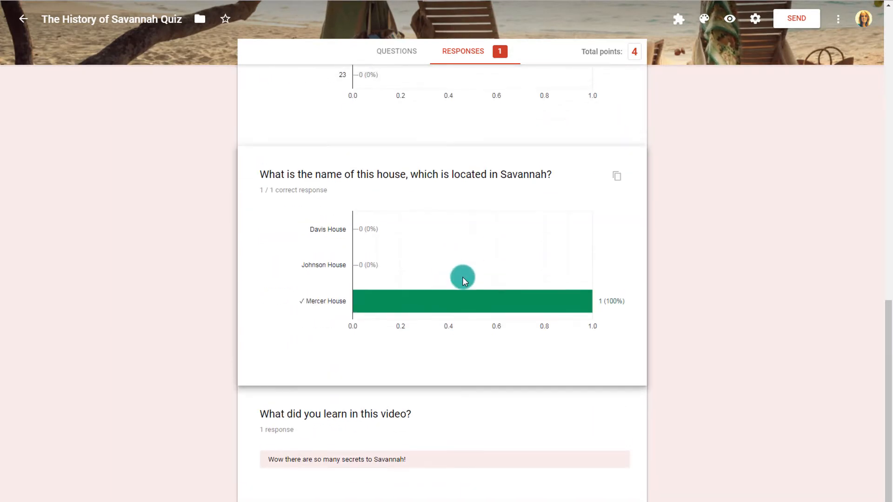
scroll(464, 275, "up", 7)
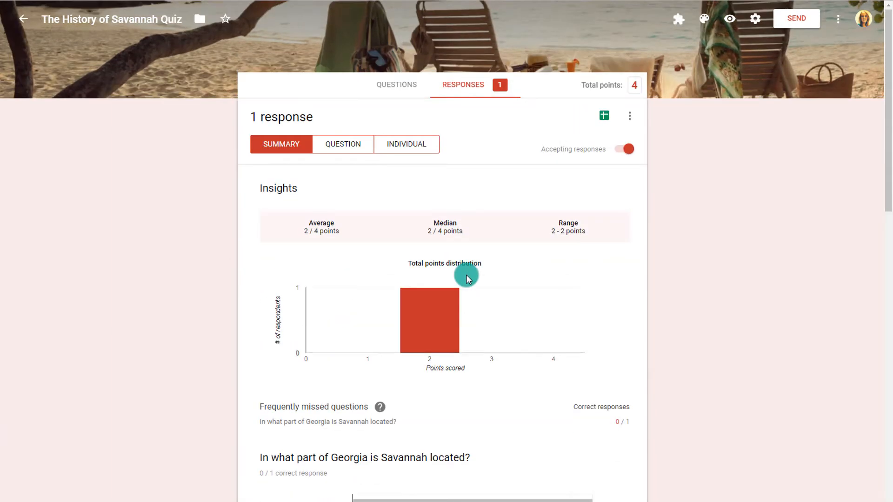
- View the quiz responses question by question, starting with the Savannah location and squares questions
left_click(352, 148)
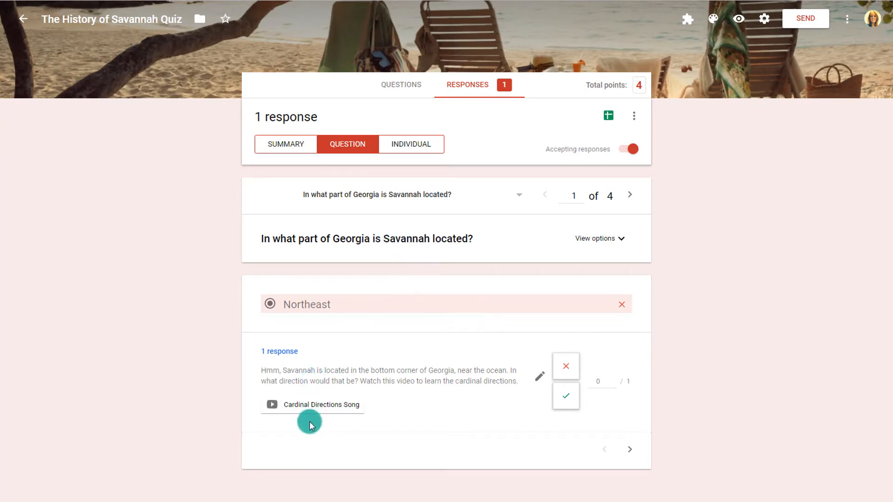
left_click(629, 450)
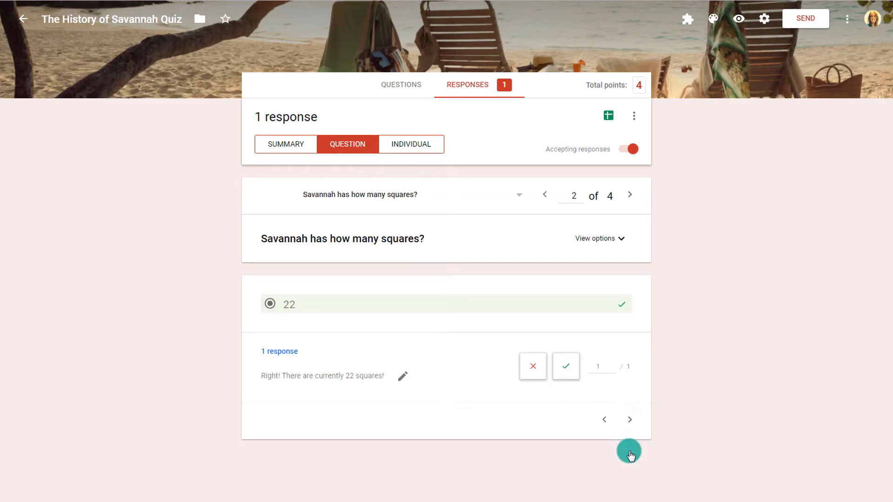
left_click(630, 420)
- In the individual response, award 1 point for the answer to "What did you learn in this video?" and save the grade
left_click(428, 147)
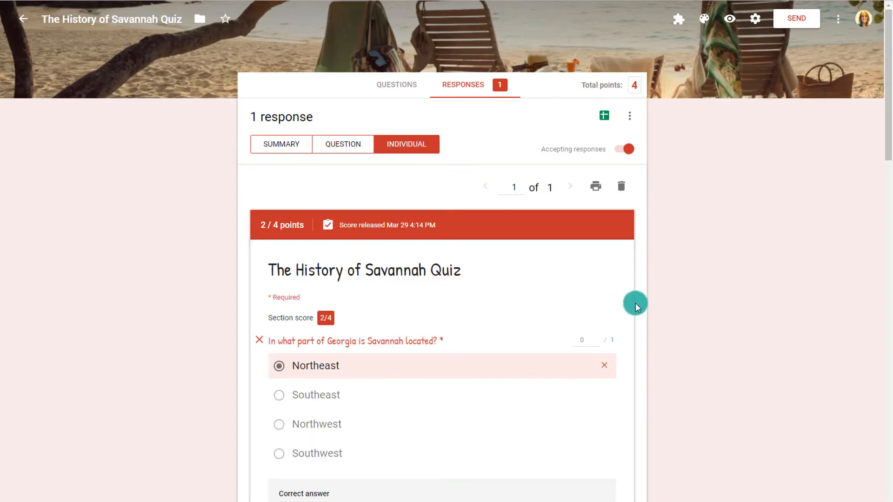
scroll(358, 250, "down", 7)
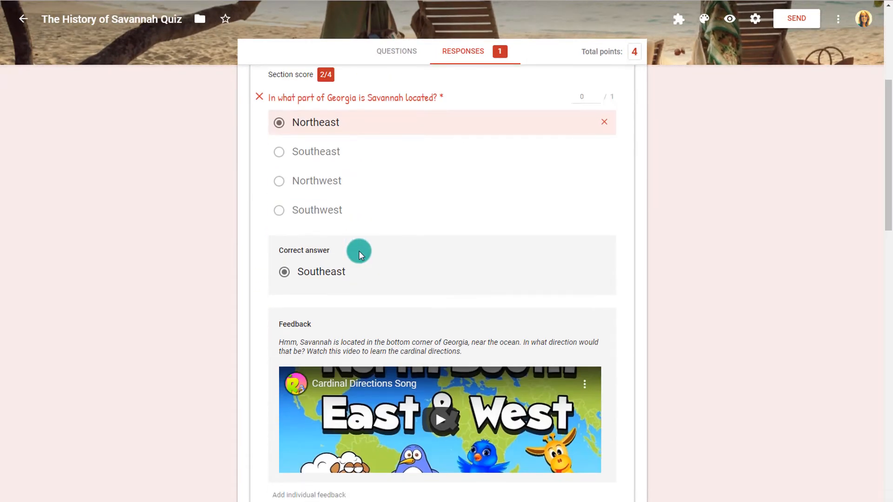
scroll(358, 250, "down", 15)
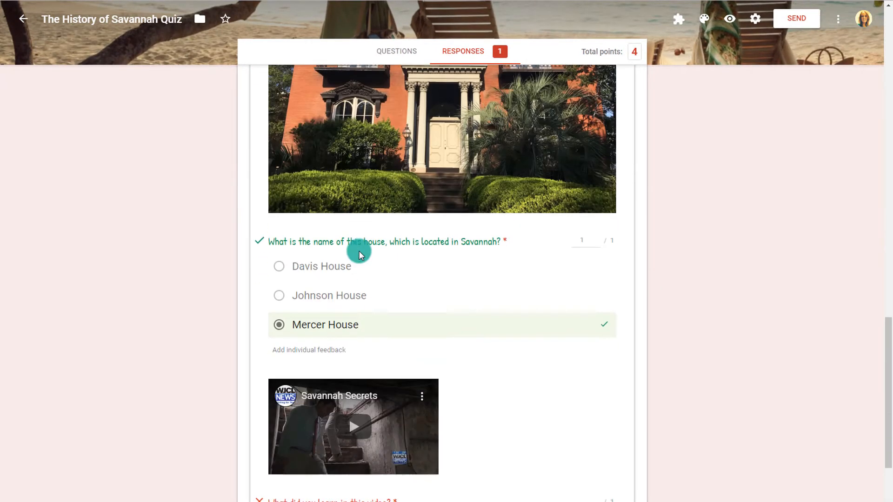
scroll(359, 254, "down", 3)
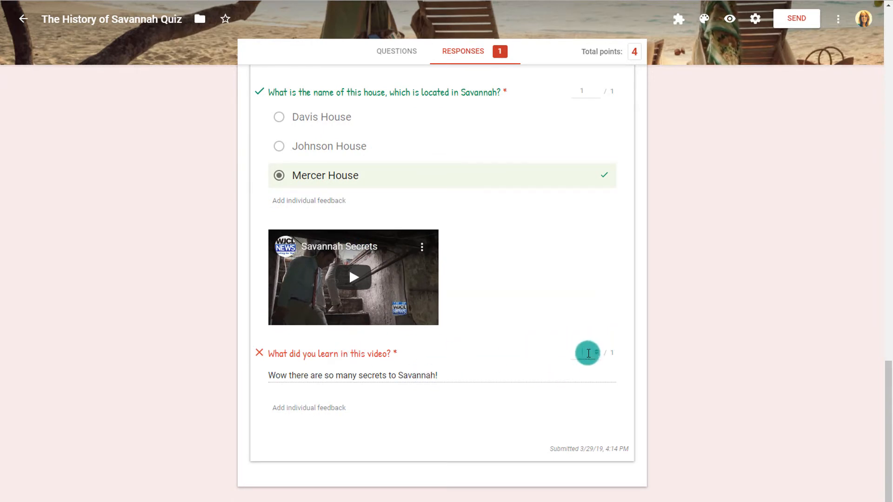
type("1")
left_click(678, 361)
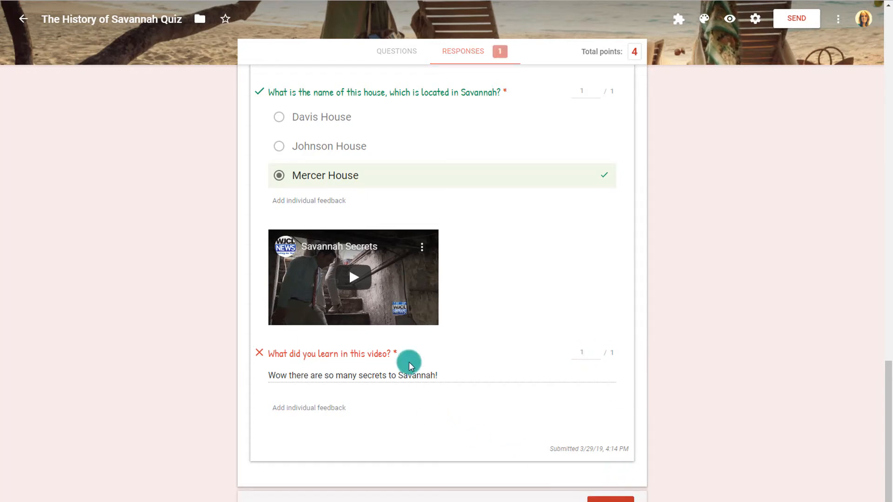
left_click(619, 497)
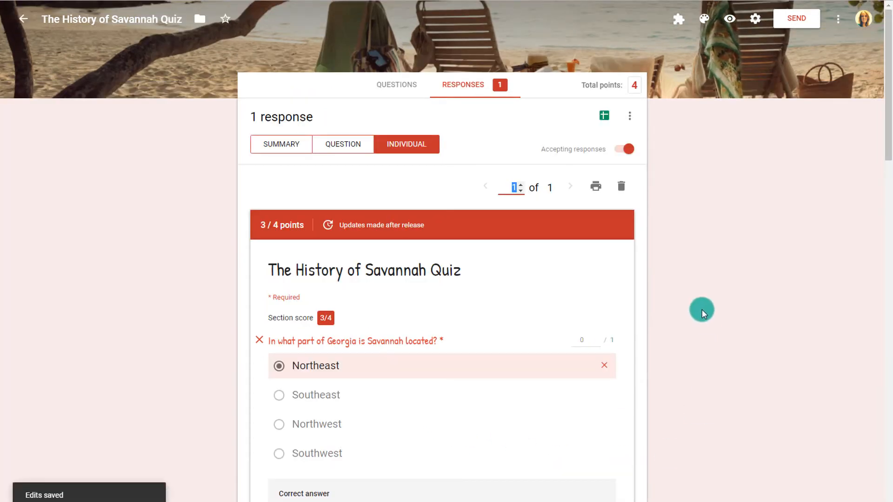
- Review the regraded individual response, checking the total score and the points of each question
scroll(667, 317, "down", 15)
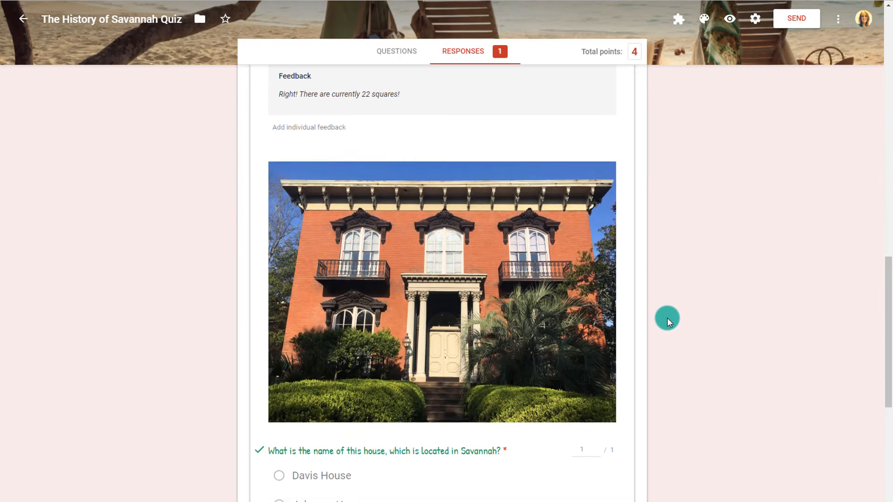
scroll(671, 317, "up", 15)
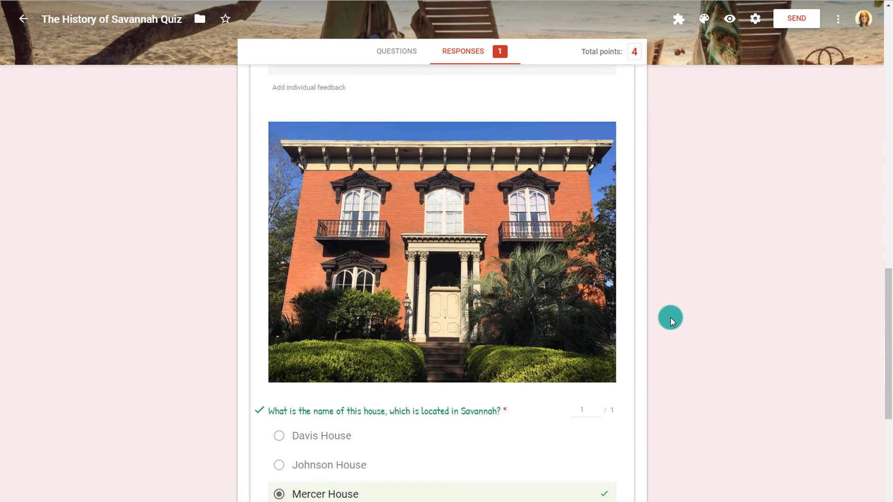
scroll(671, 317, "up", 10)
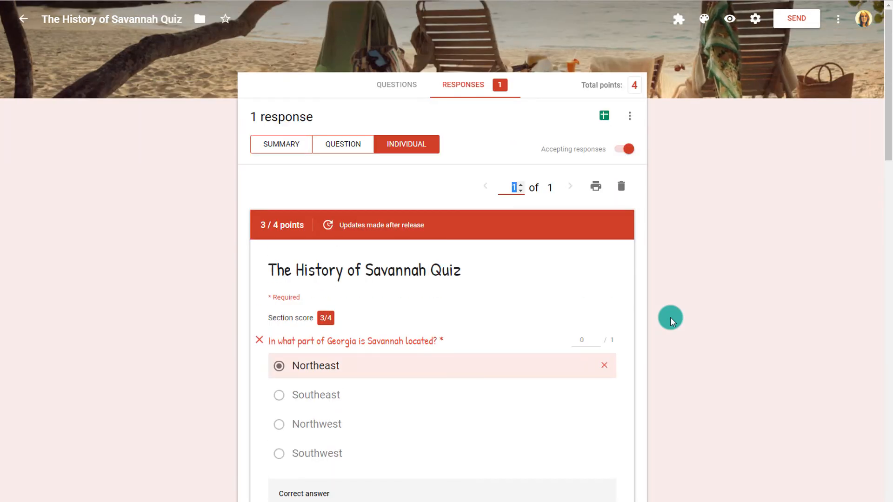
scroll(671, 317, "down", 15)
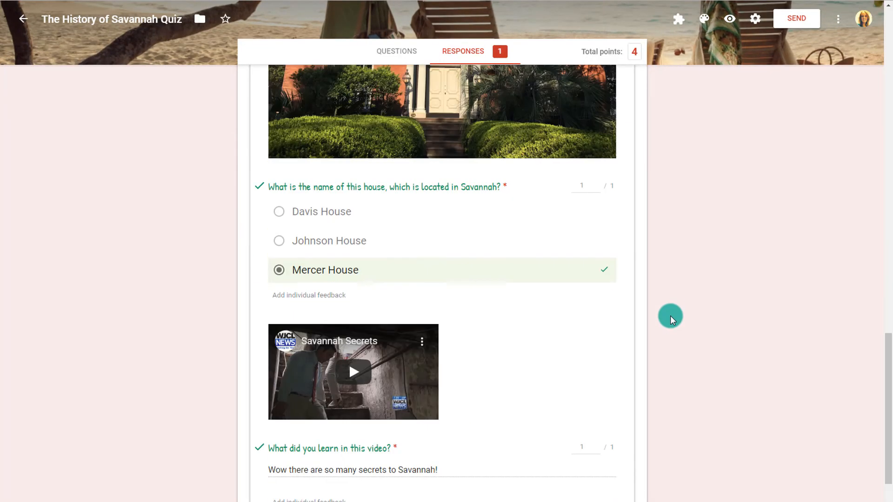
scroll(660, 286, "up", 12)
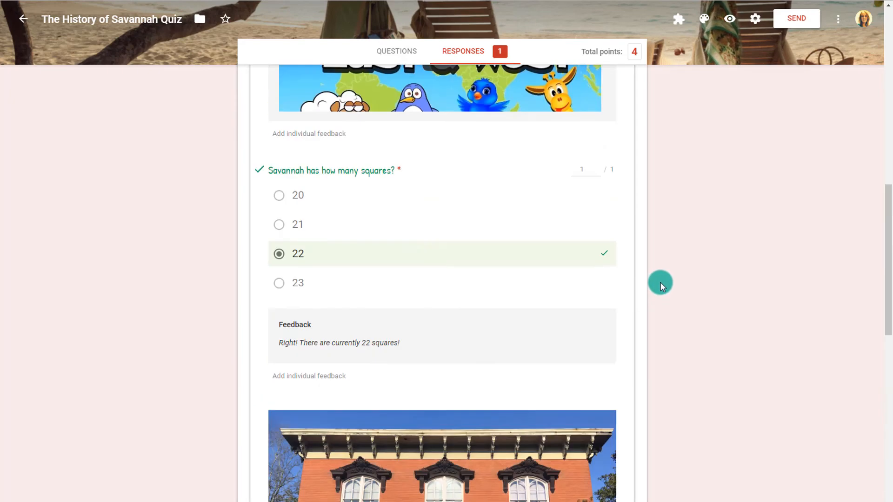
scroll(660, 281, "up", 10)
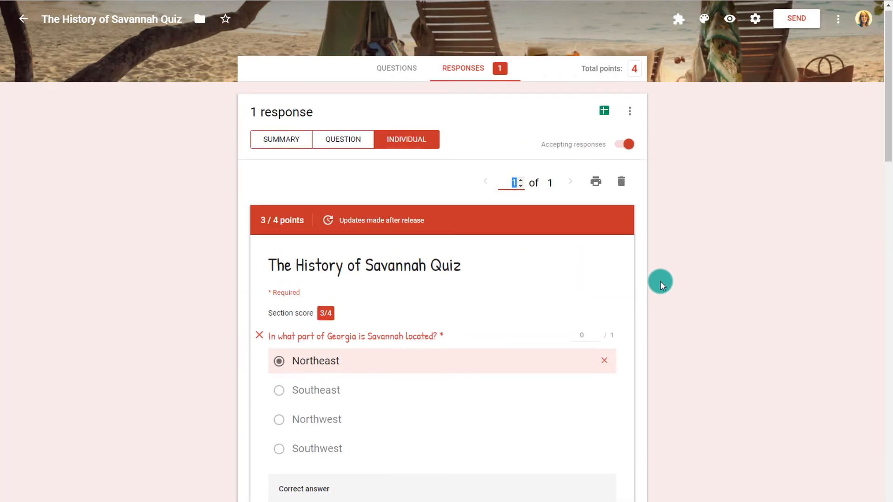